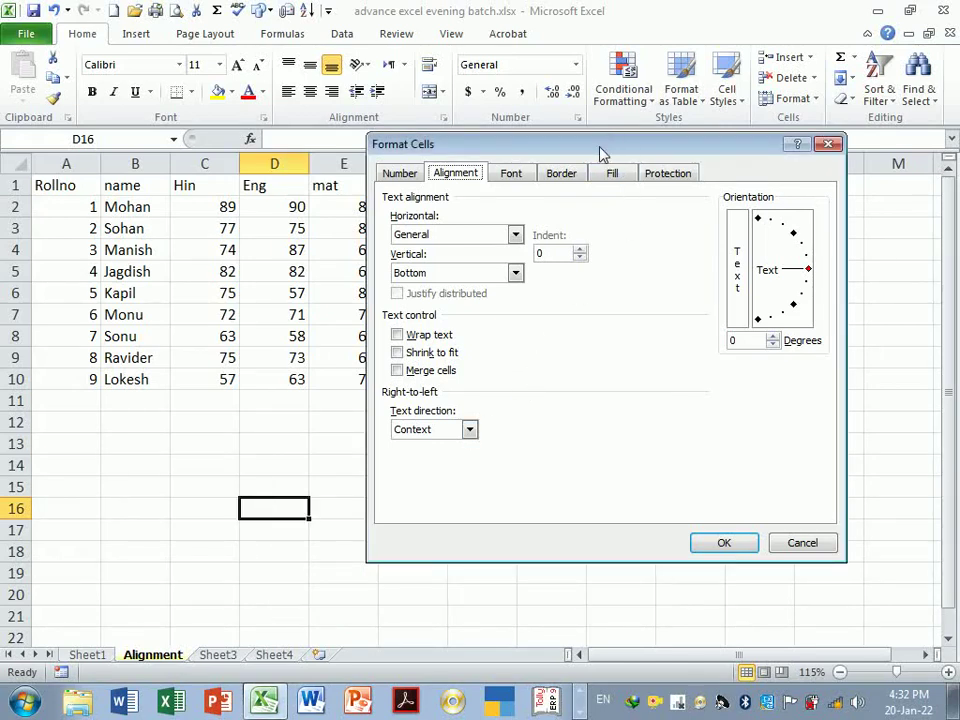
Dismiss the Format Cells dialog, apply All Borders to A1:K10, and open print preview
mouse_move(600, 152)
left_mouse_down()
mouse_move(596, 334)
mouse_move(589, 246)
left_mouse_up()
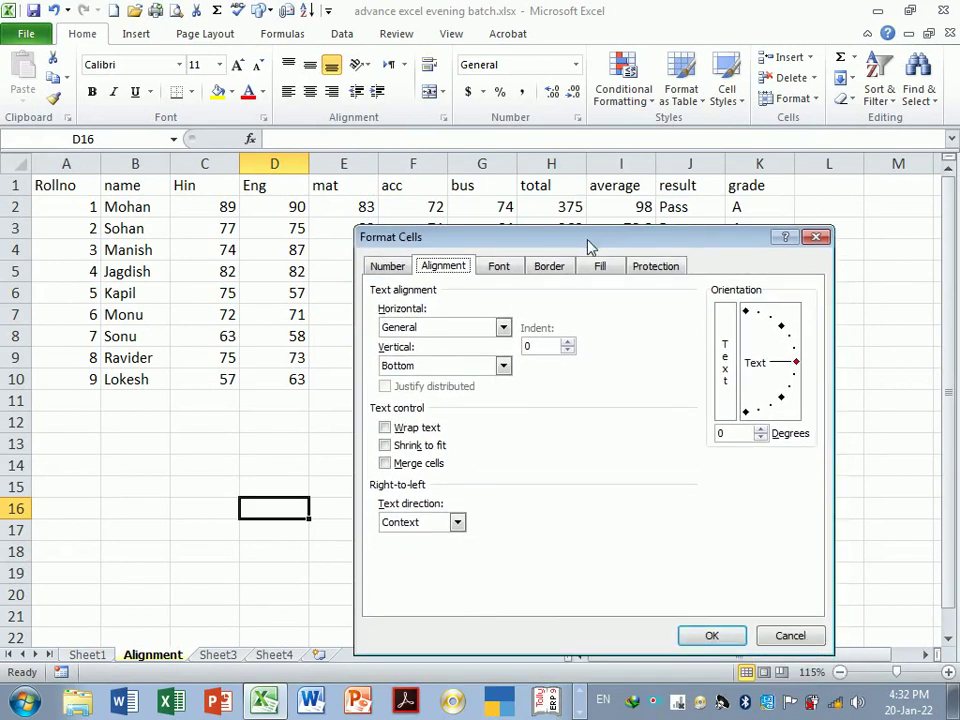
left_click(815, 238)
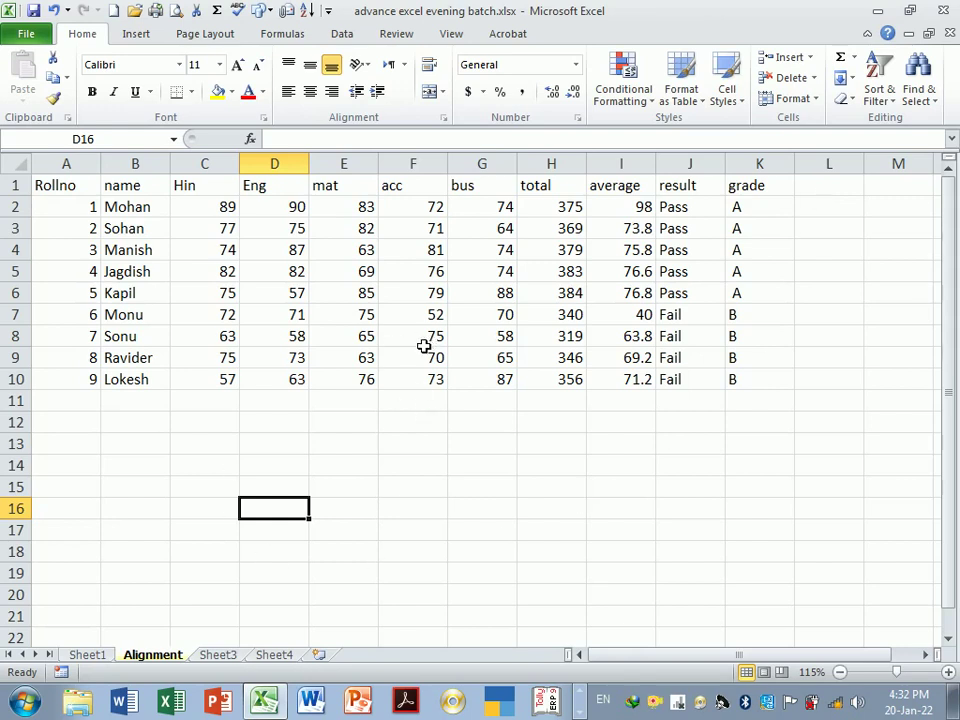
mouse_move(81, 188)
left_mouse_down()
mouse_move(651, 387)
mouse_move(755, 388)
left_mouse_up()
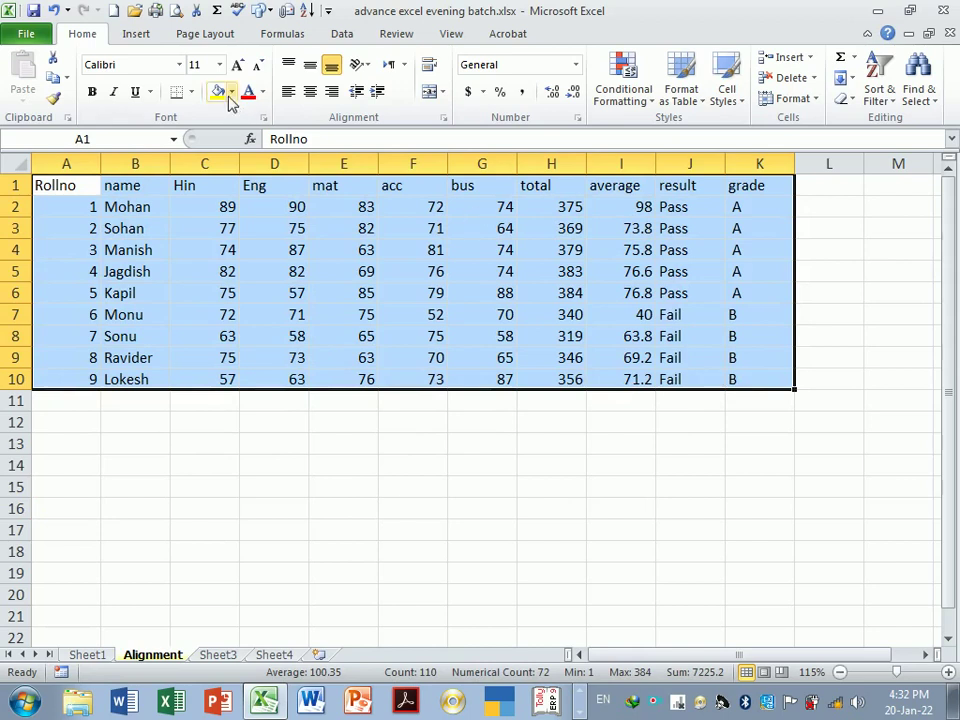
left_click(190, 92)
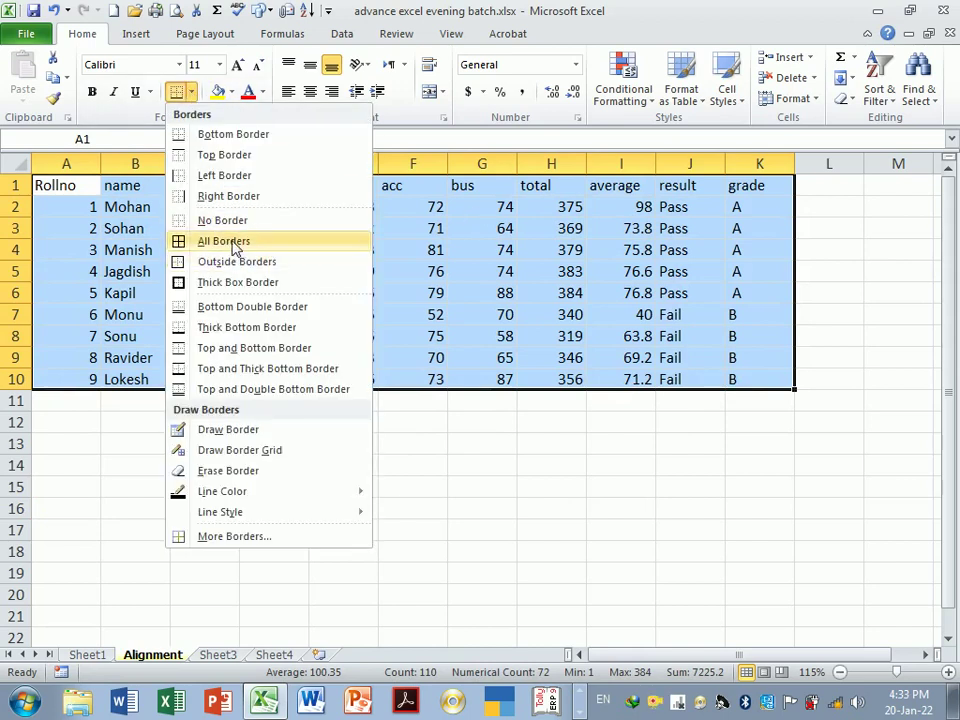
left_click(234, 245)
left_click(500, 424)
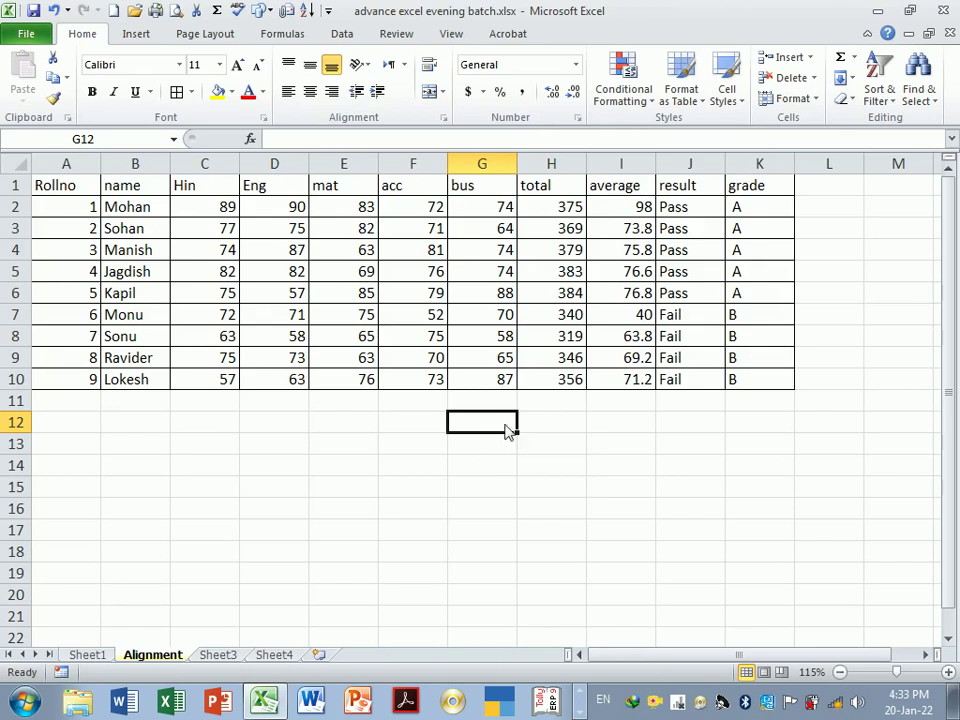
key("ctrl+p")
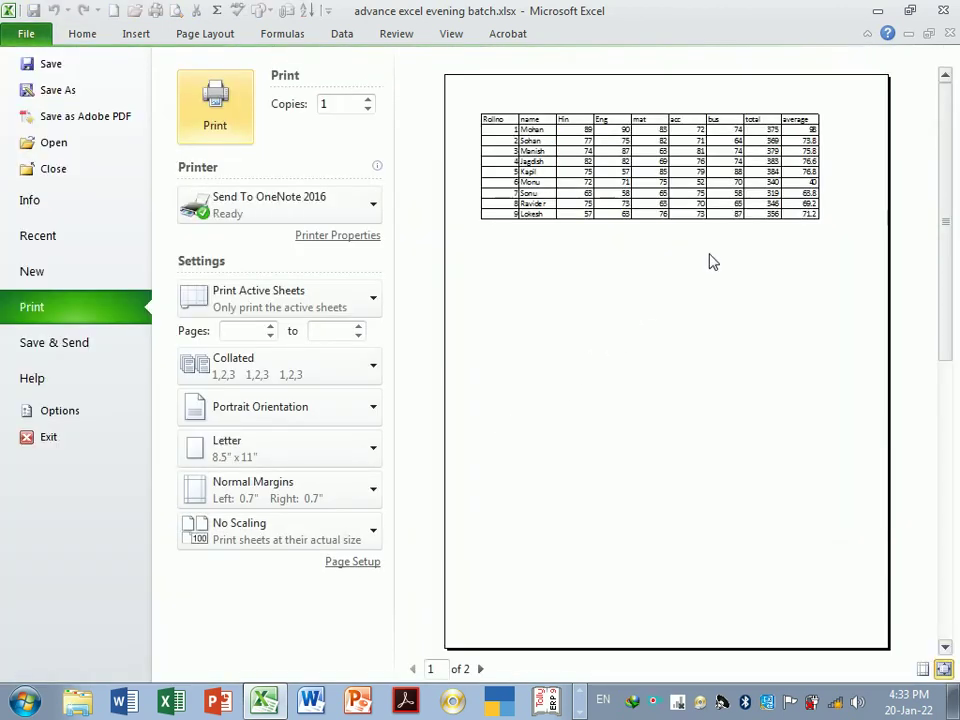
left_click(943, 669)
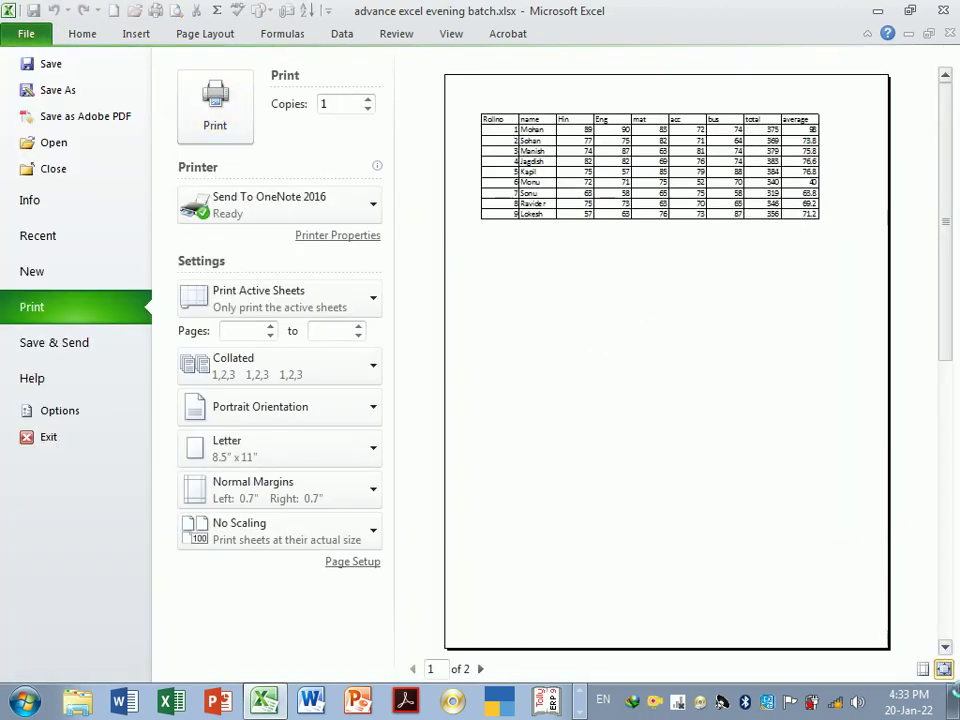
left_click_drag(690, 647, 811, 625)
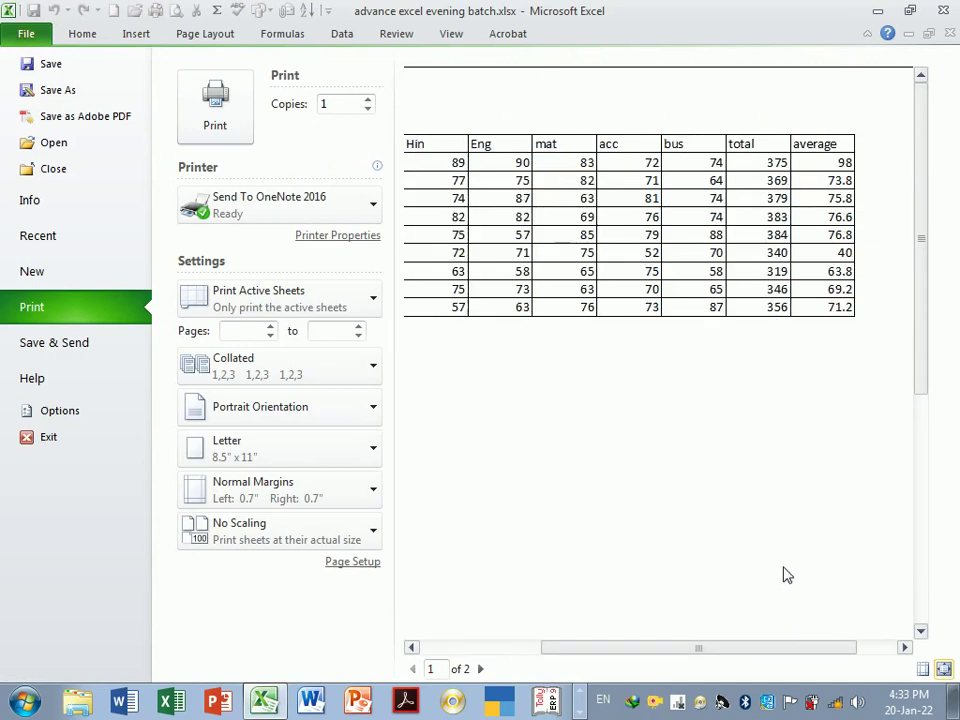
left_click(480, 668)
left_click_drag(619, 647, 445, 664)
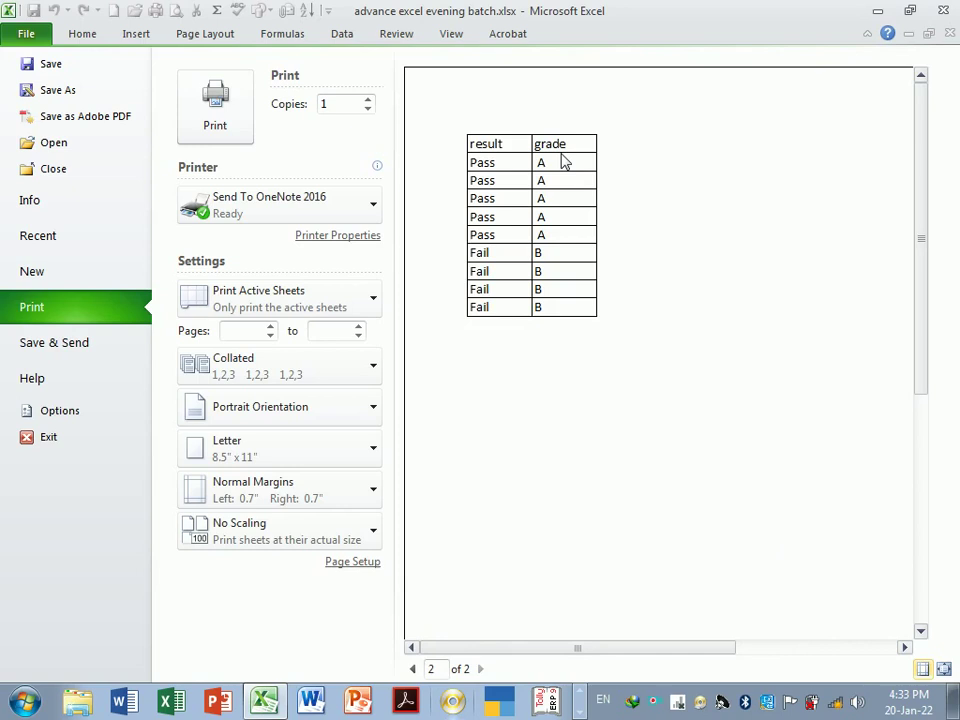
key("Escape")
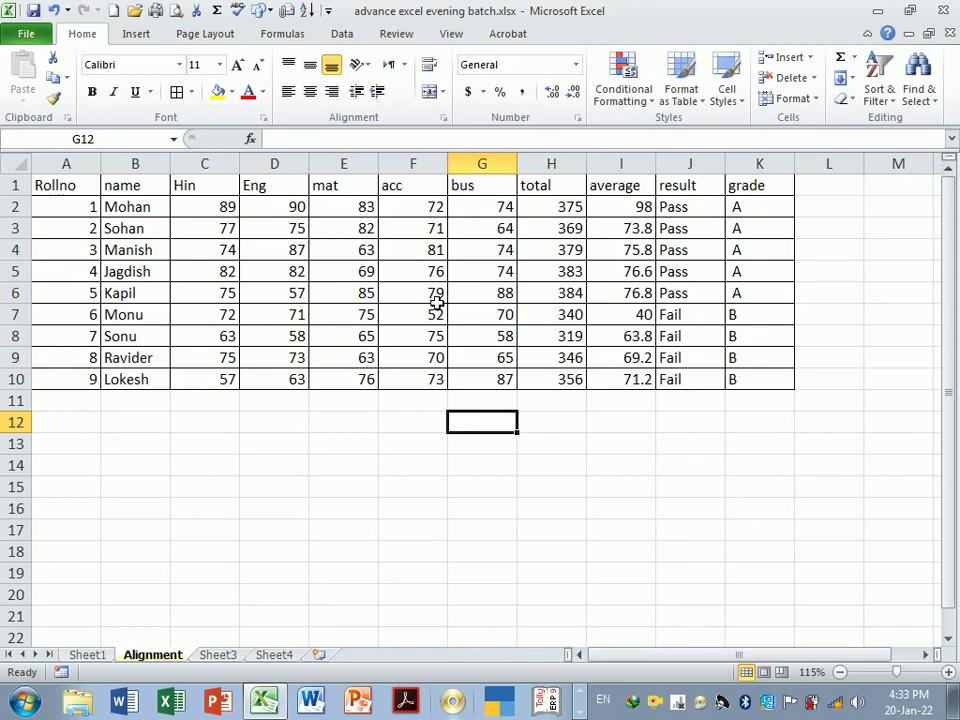
Inspect the header row and the acc marks in F1:F10
left_click_drag(77, 188, 748, 188)
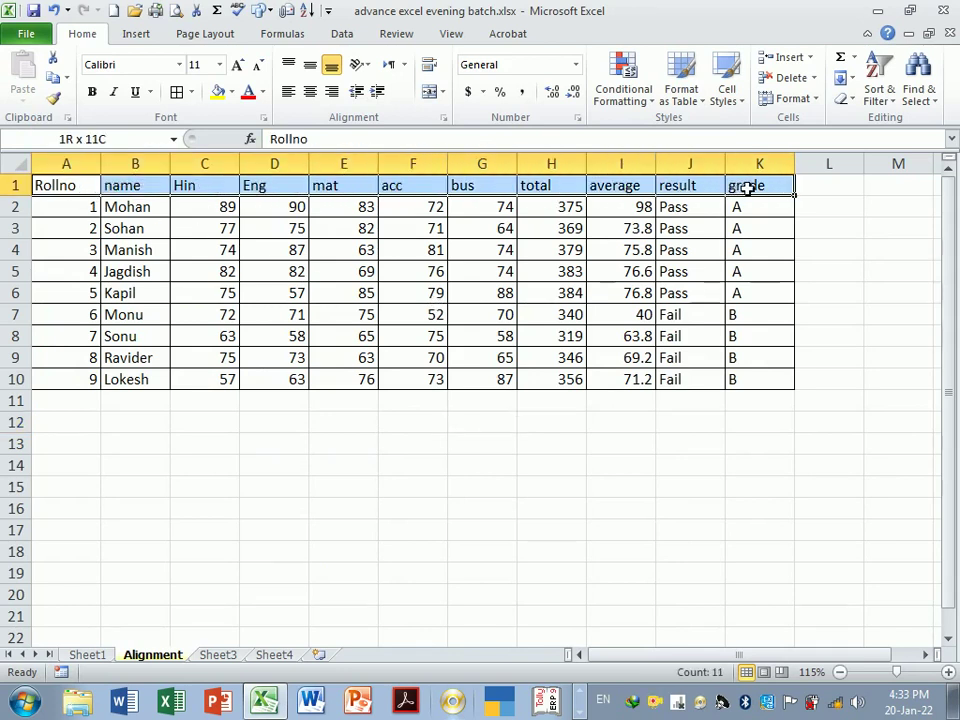
left_click(575, 425)
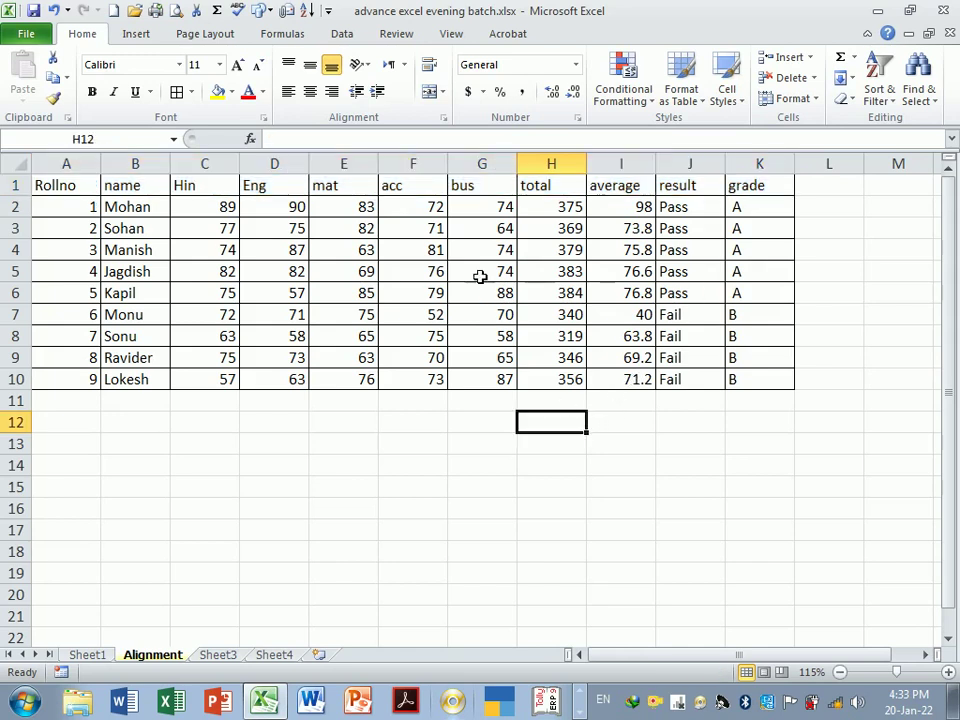
left_click(420, 188)
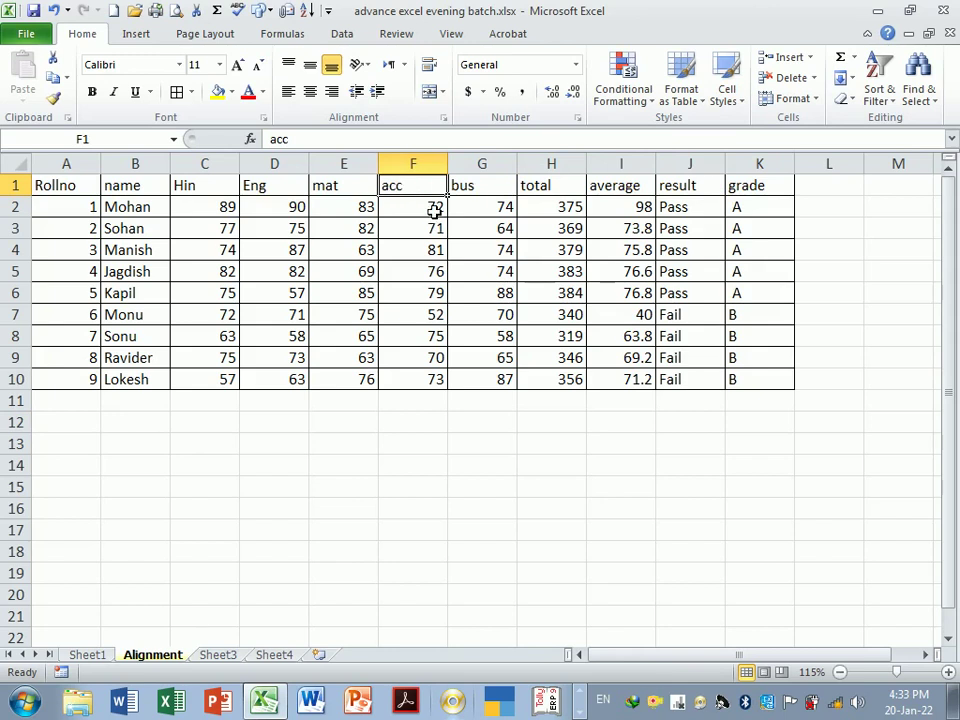
left_click_drag(433, 208, 442, 380)
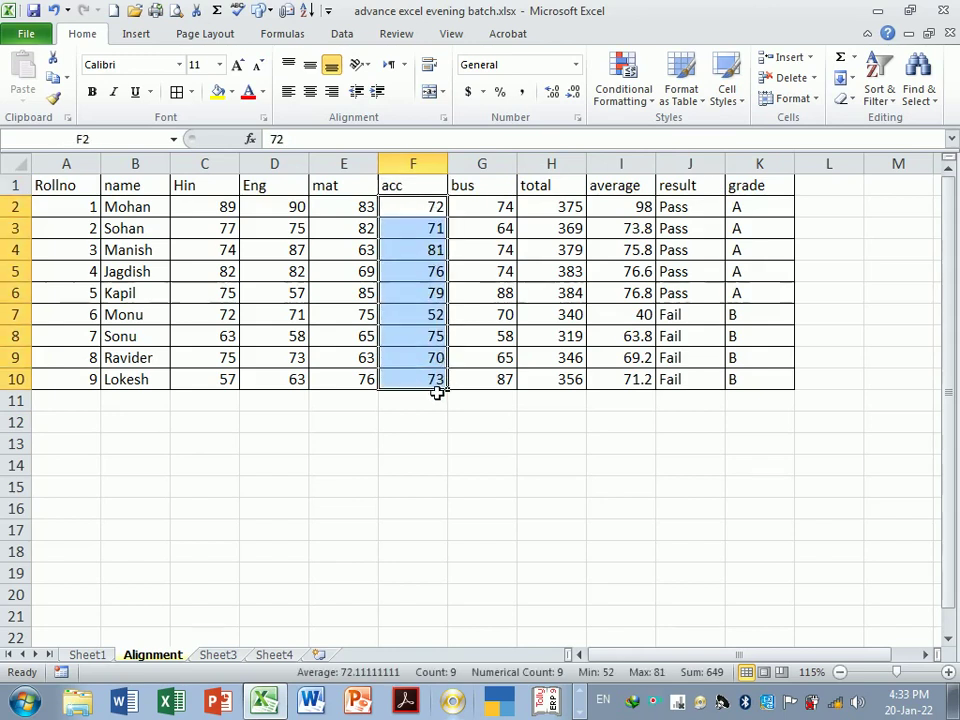
left_click(430, 440)
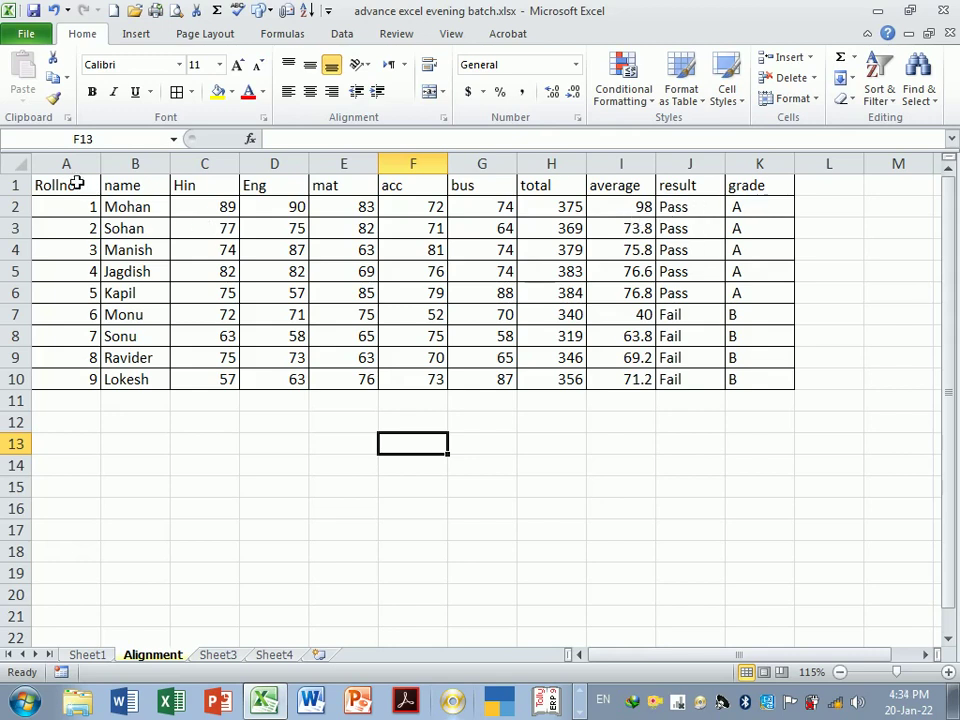
AutoFit the widths of columns A through K to their contents
left_click_drag(90, 164, 378, 170)
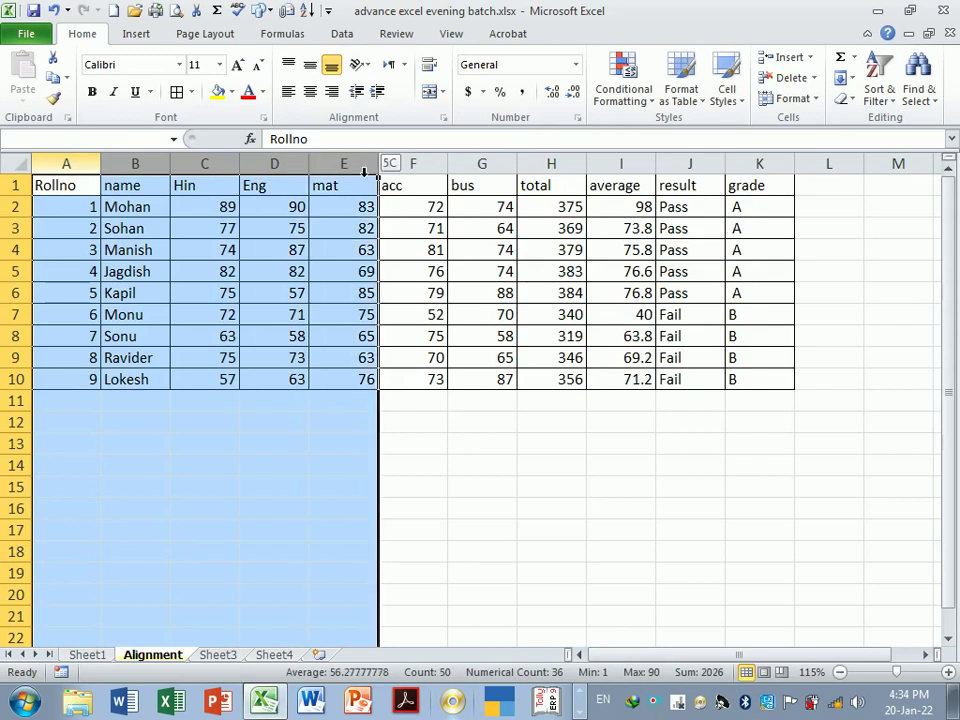
left_click_drag(378, 170, 770, 185)
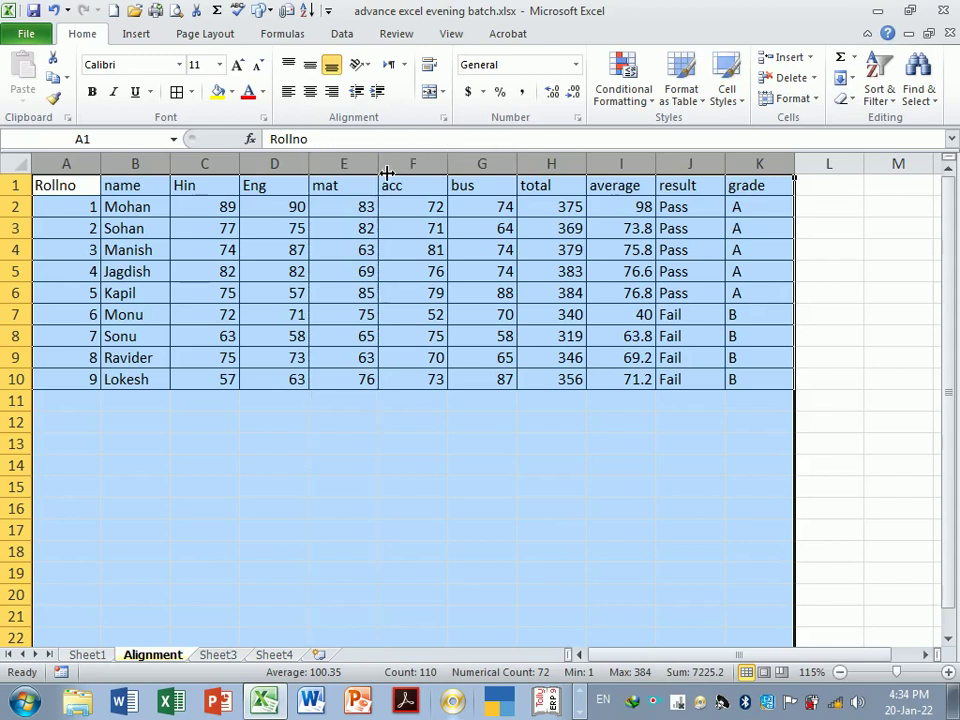
double_click(387, 172)
left_click(457, 450)
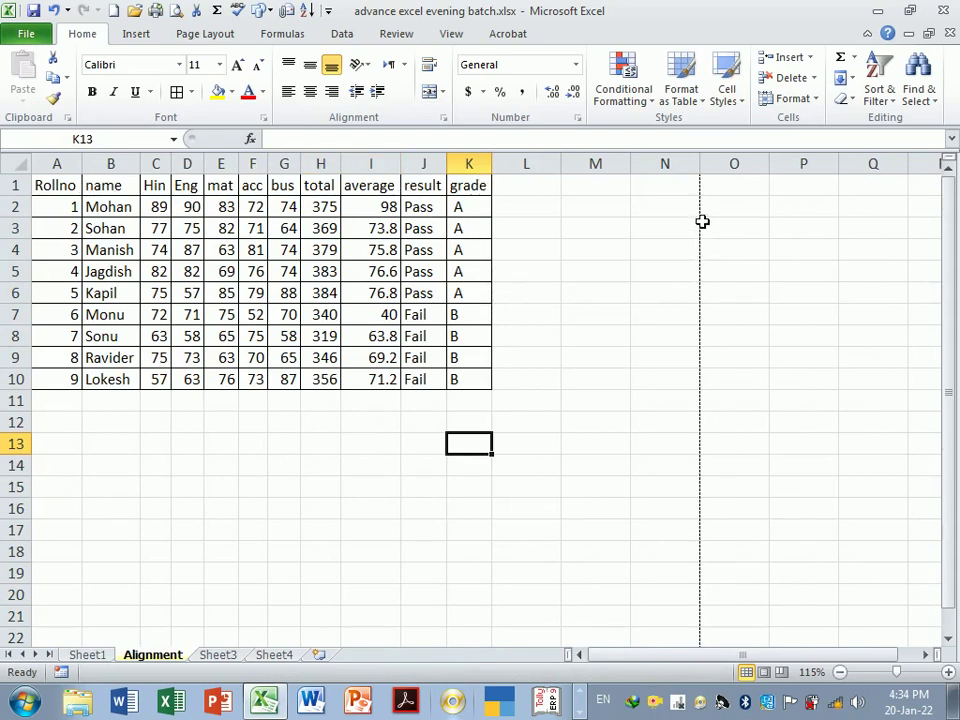
left_click(523, 192)
left_click(595, 187)
left_click(656, 189)
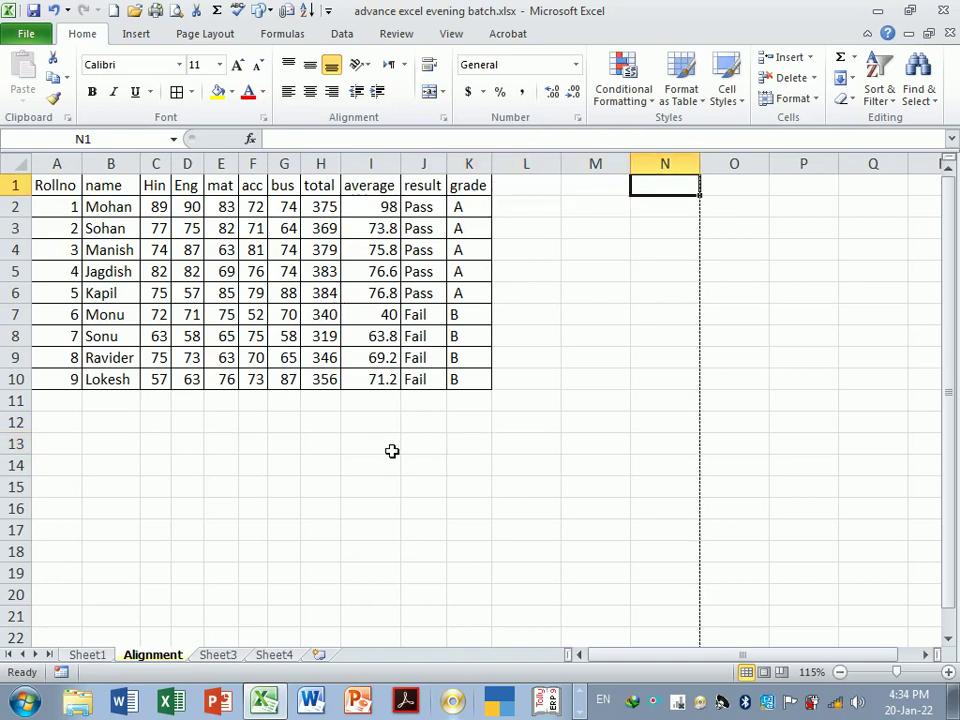
key("ctrl+p")
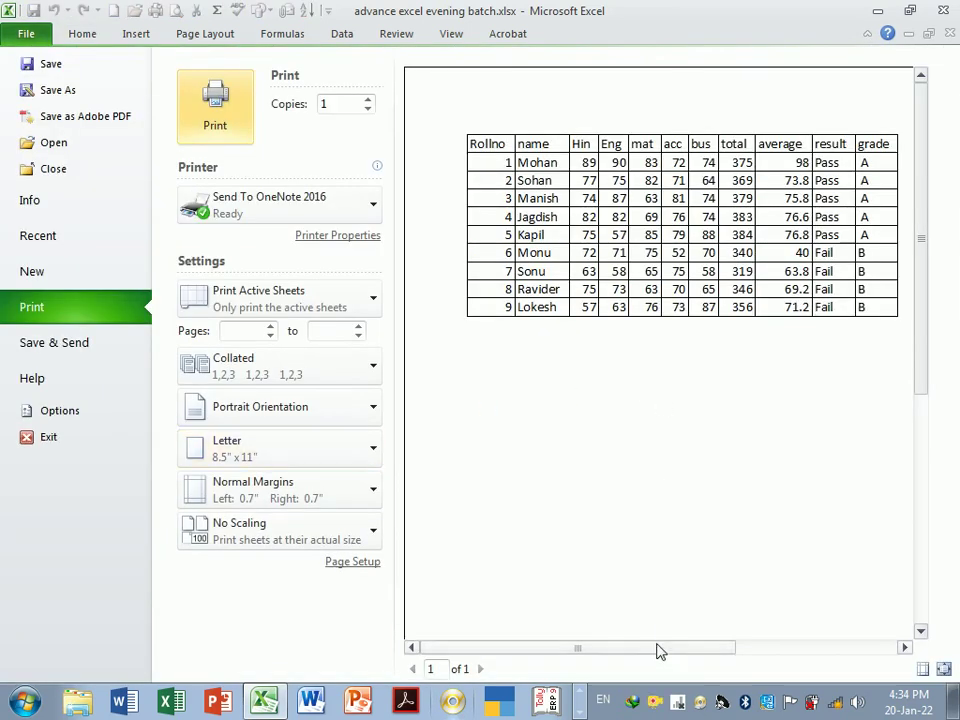
left_click_drag(686, 647, 718, 645)
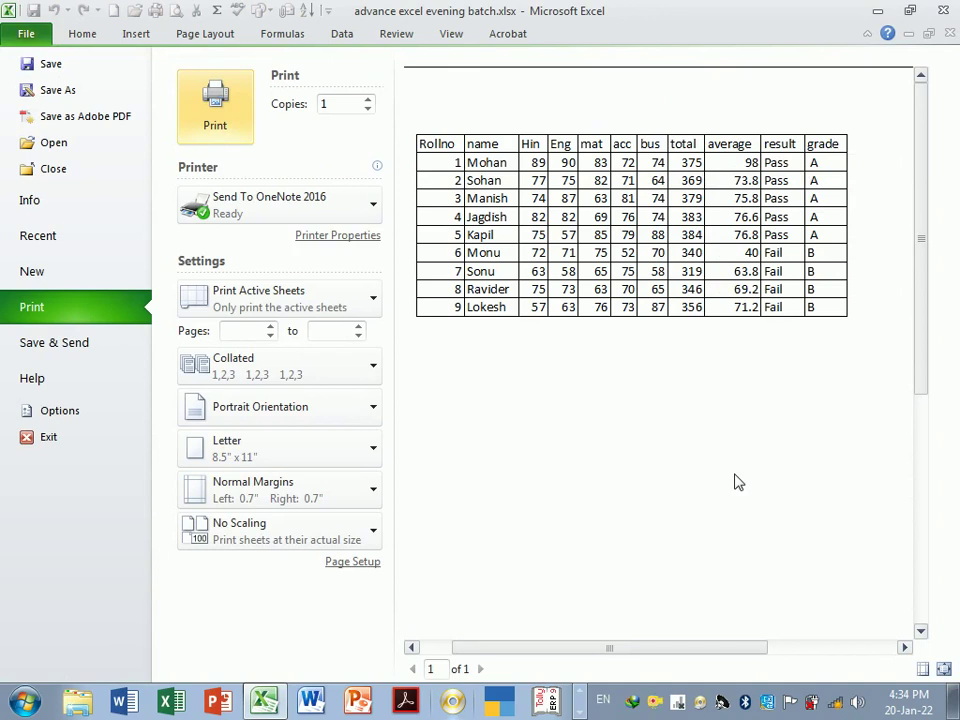
key("Escape")
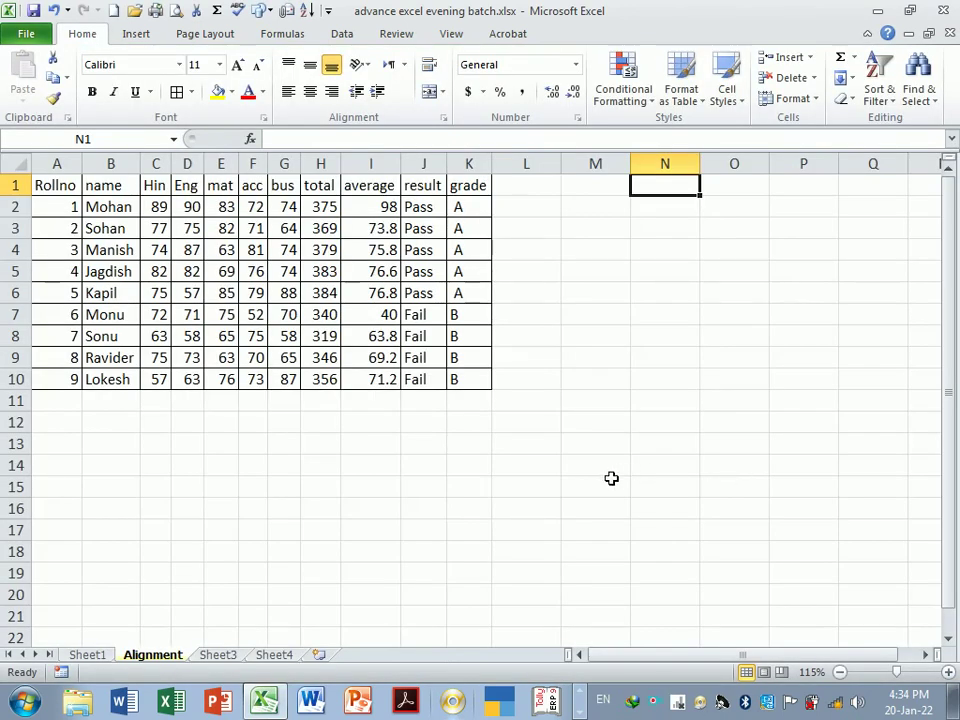
Copy the F1:K10 block into L1:Q10 and AutoFit columns A to Q
left_click(253, 185)
left_click_drag(275, 206, 469, 388)
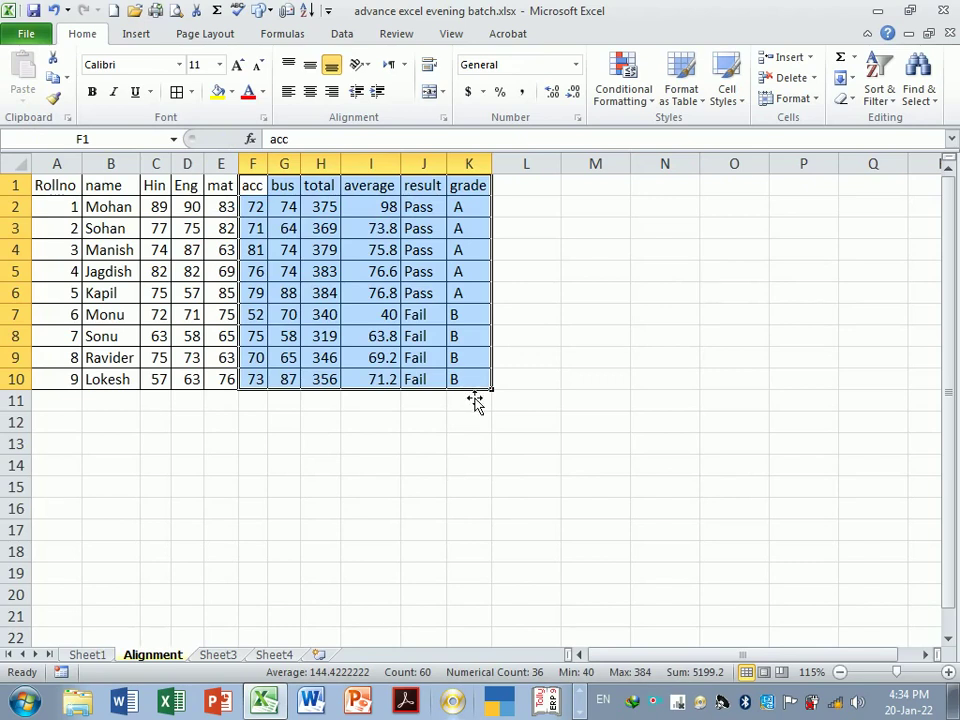
left_click_drag(476, 401, 629, 383)
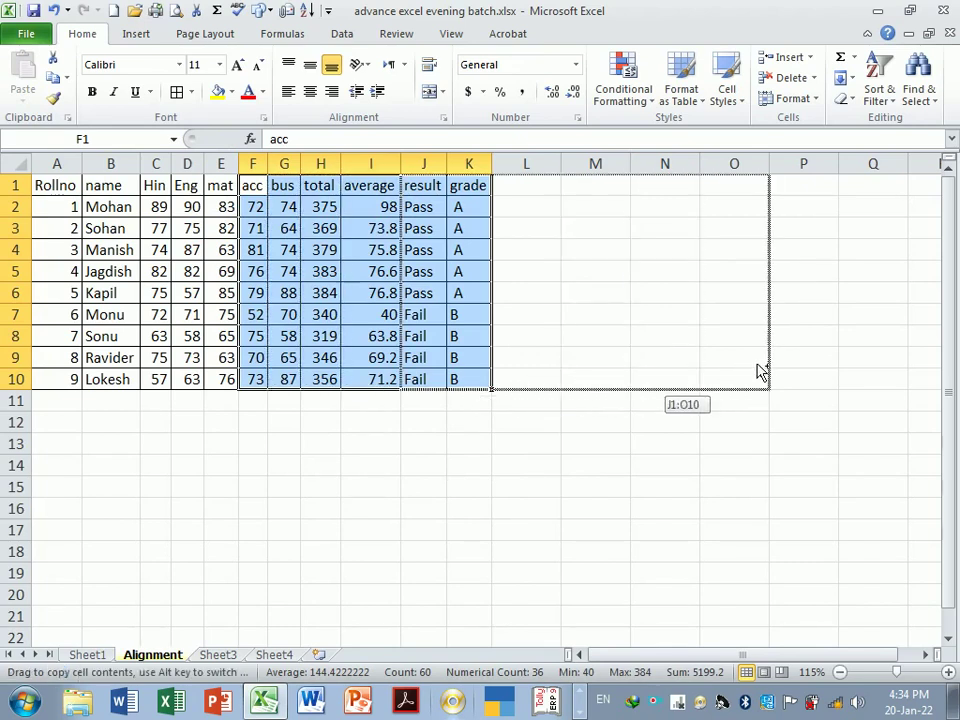
left_click_drag(629, 383, 861, 350)
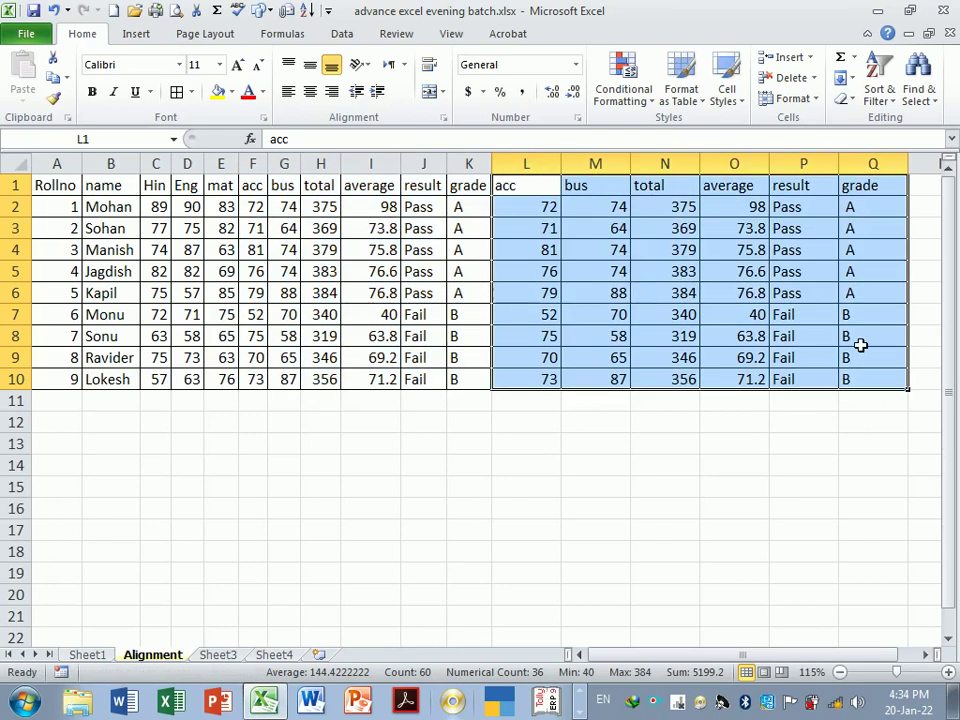
left_click(752, 507)
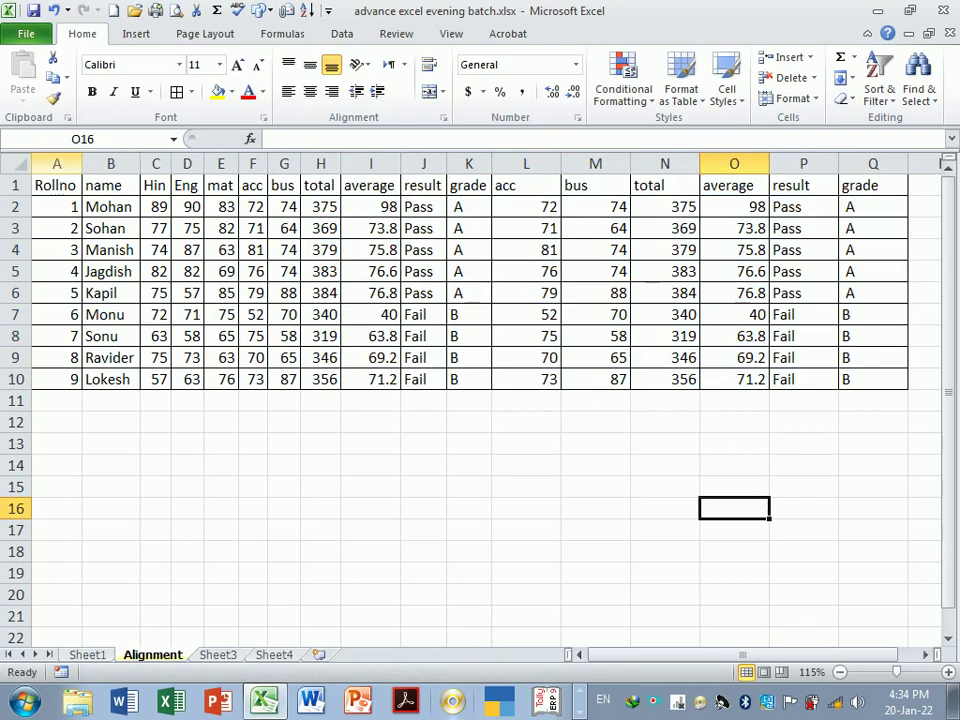
left_click_drag(76, 174, 876, 186)
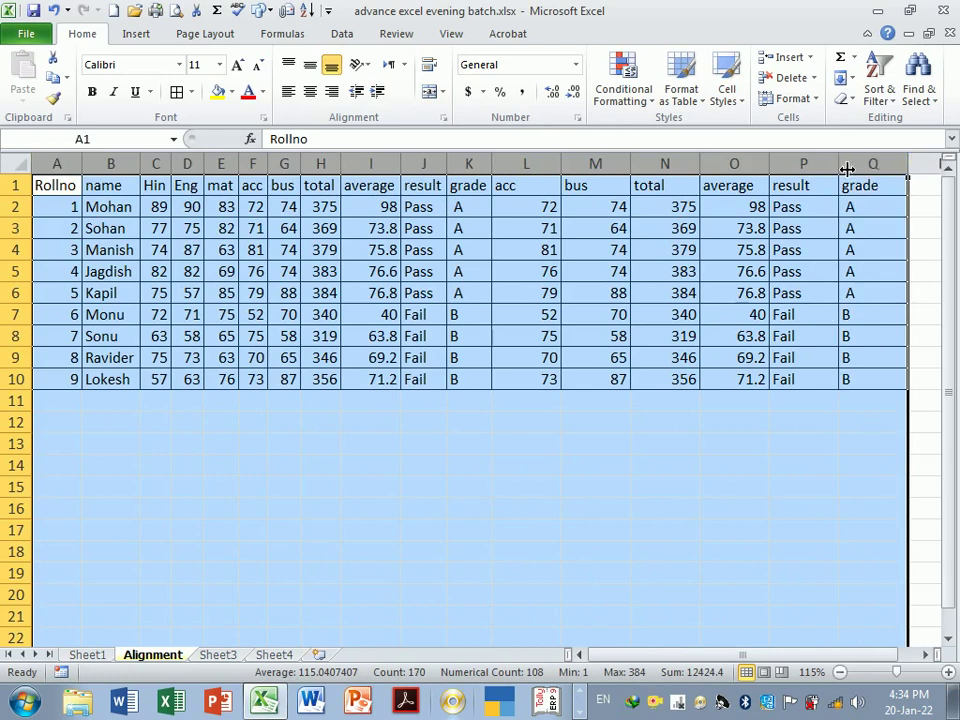
double_click(847, 170)
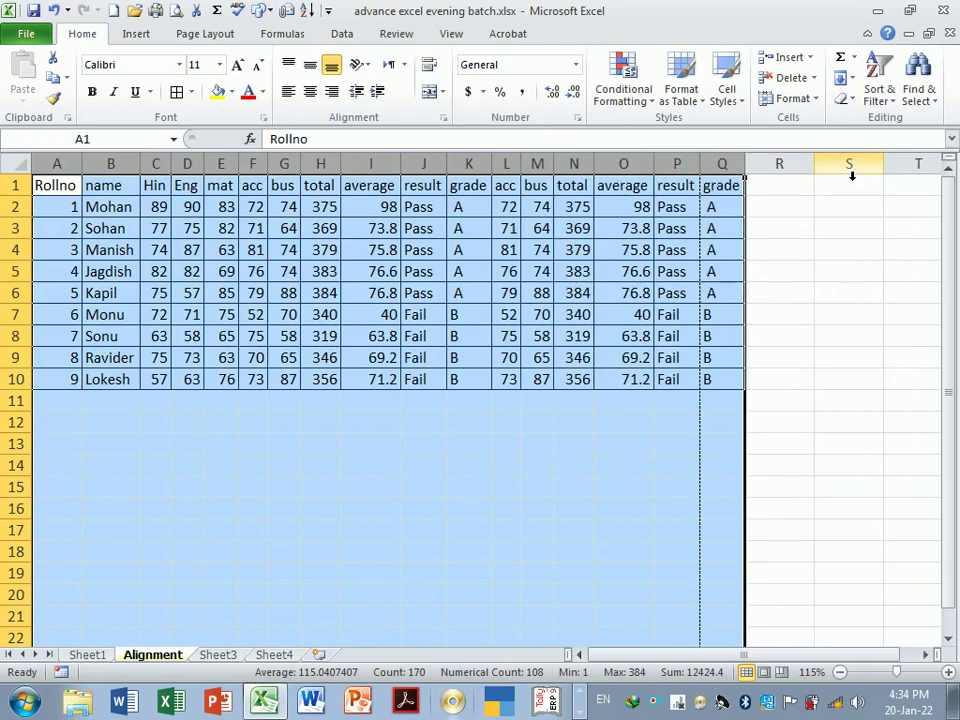
left_click(583, 423)
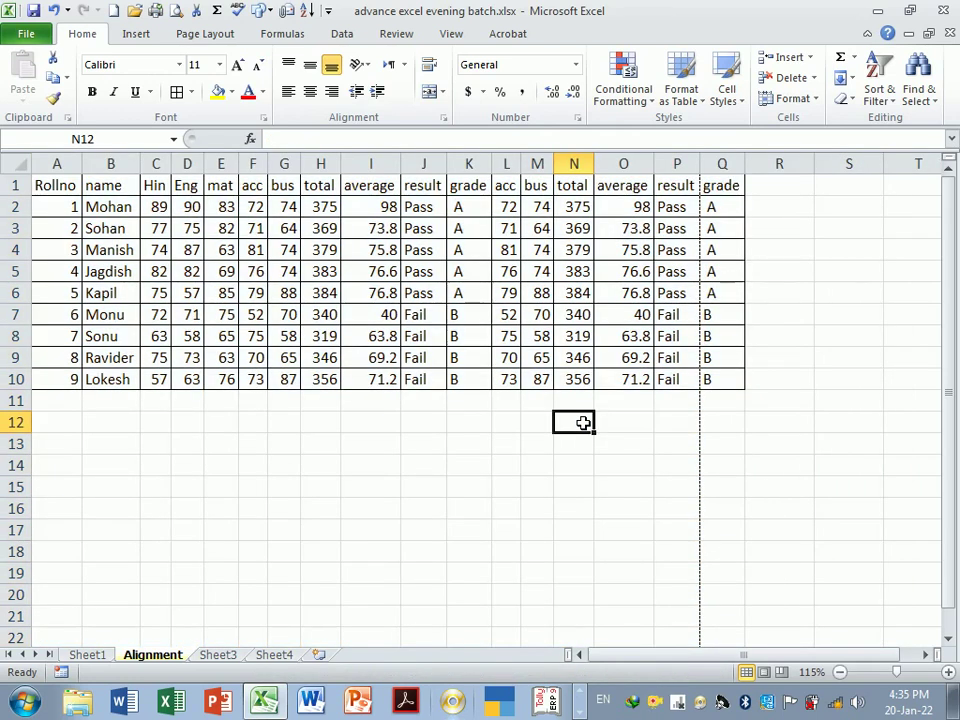
Copy the total-to-grade block into Q1:T10 and open print preview
left_click(719, 190)
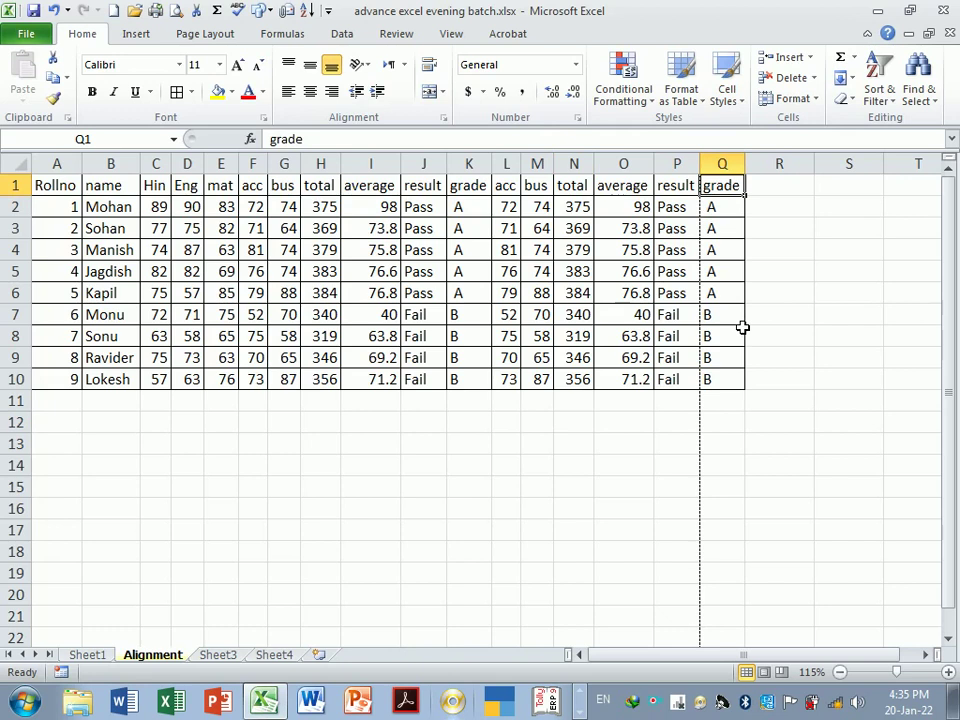
left_click_drag(574, 185, 713, 379)
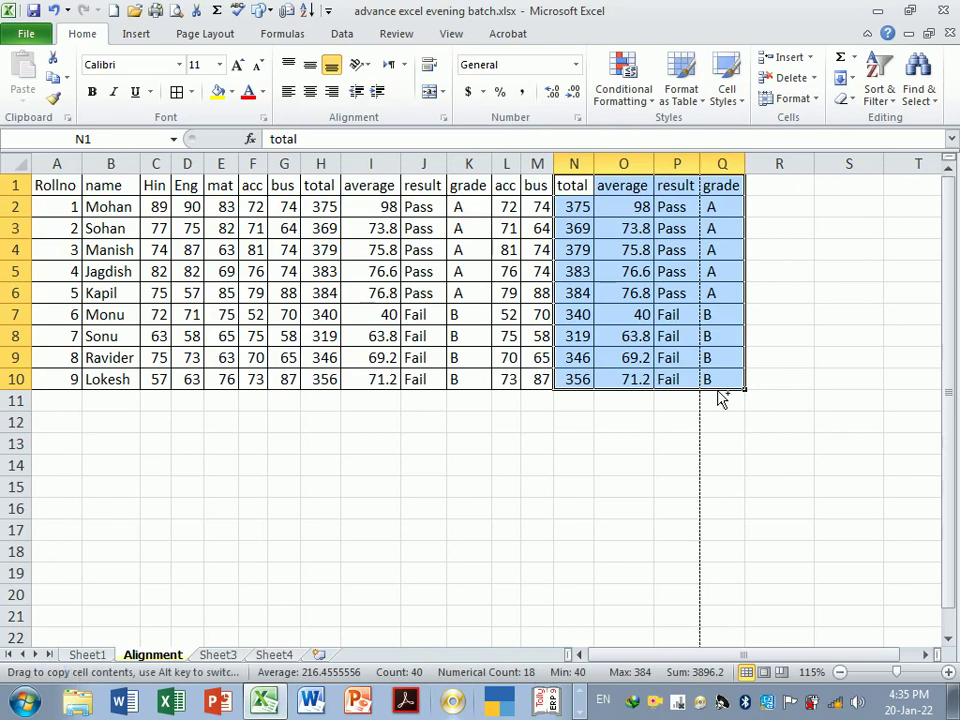
left_click_drag(746, 388, 940, 375)
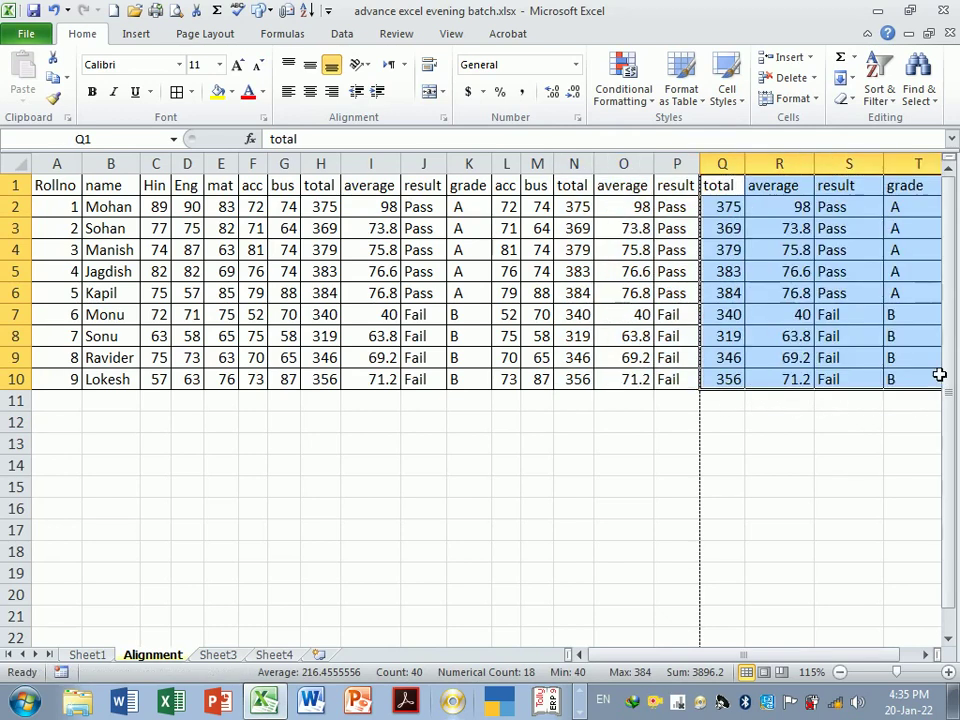
left_click(822, 358)
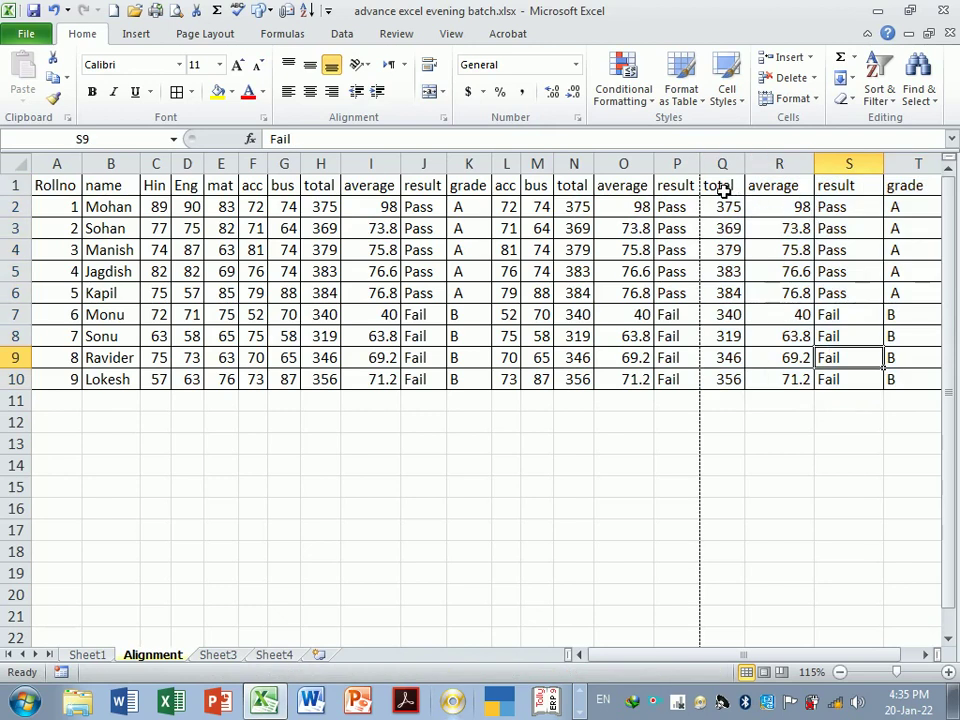
left_click_drag(723, 190, 918, 378)
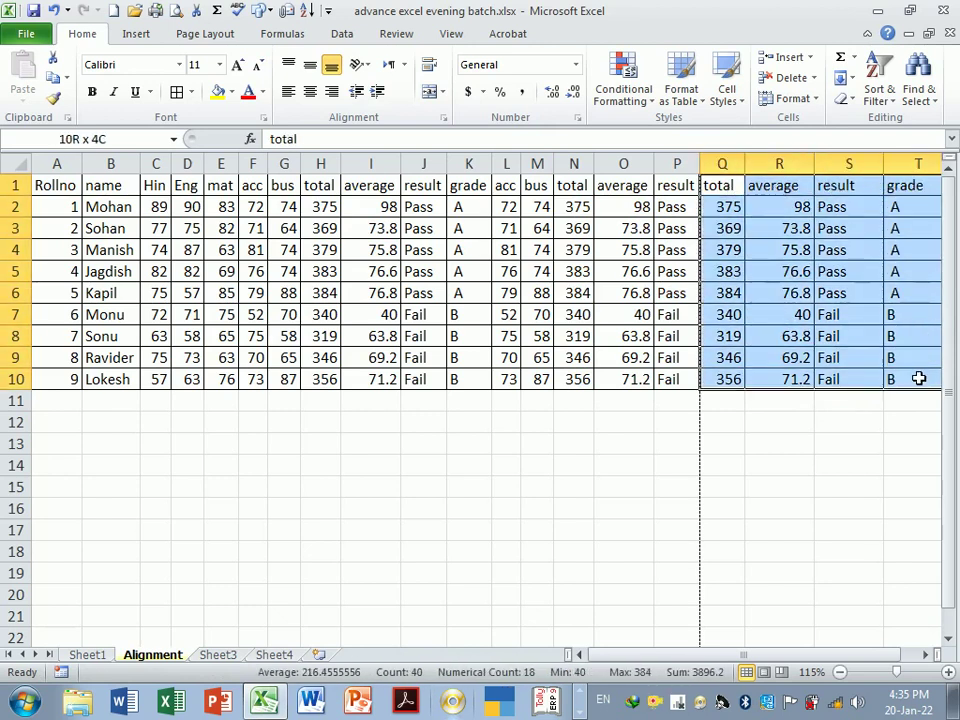
left_click(838, 465)
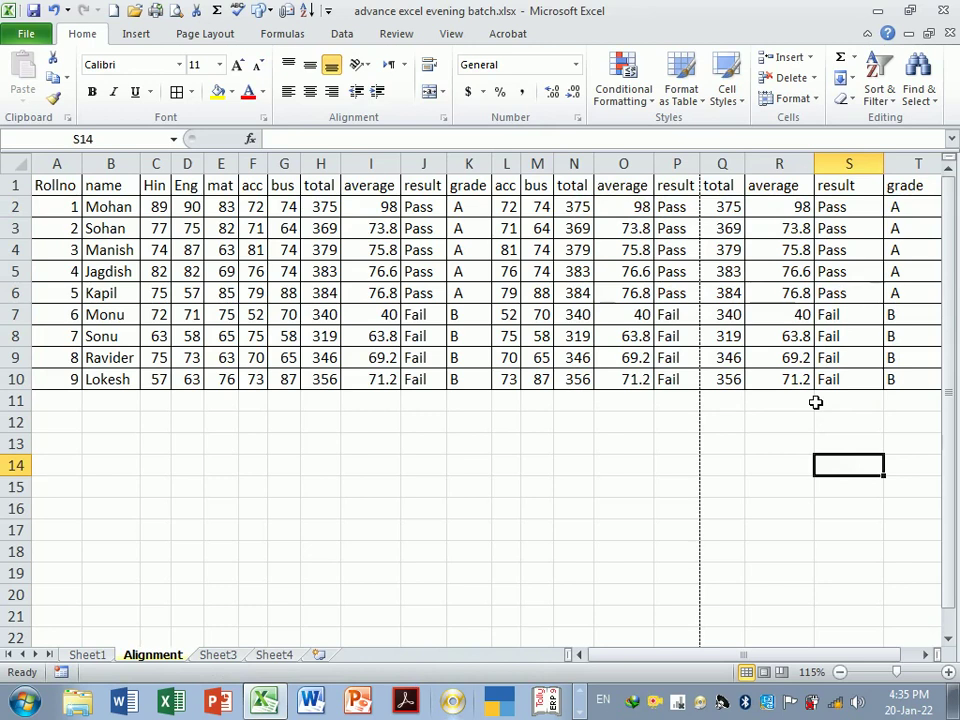
key("ctrl+p")
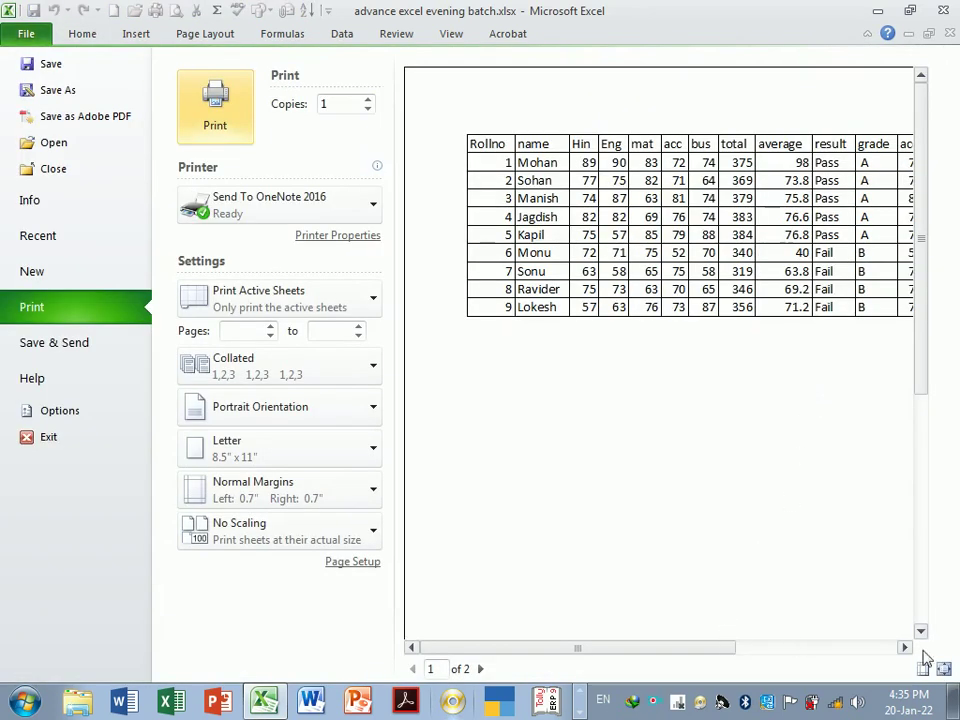
Check the two-page preview at whole-page and actual-size zoom, then return to the sheet
left_click(943, 668)
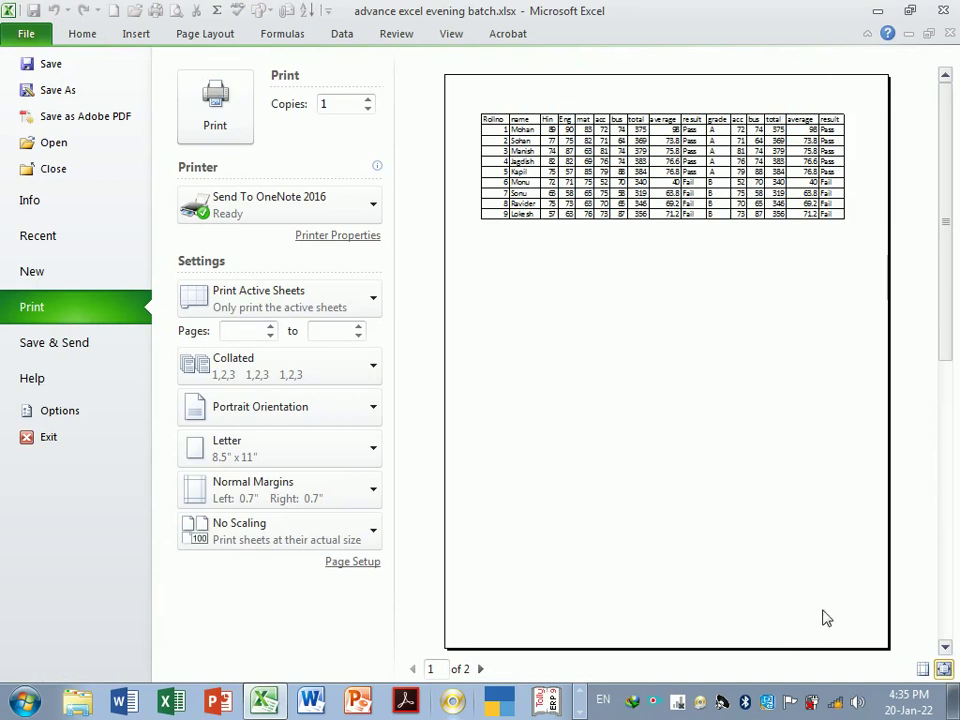
left_click(946, 670)
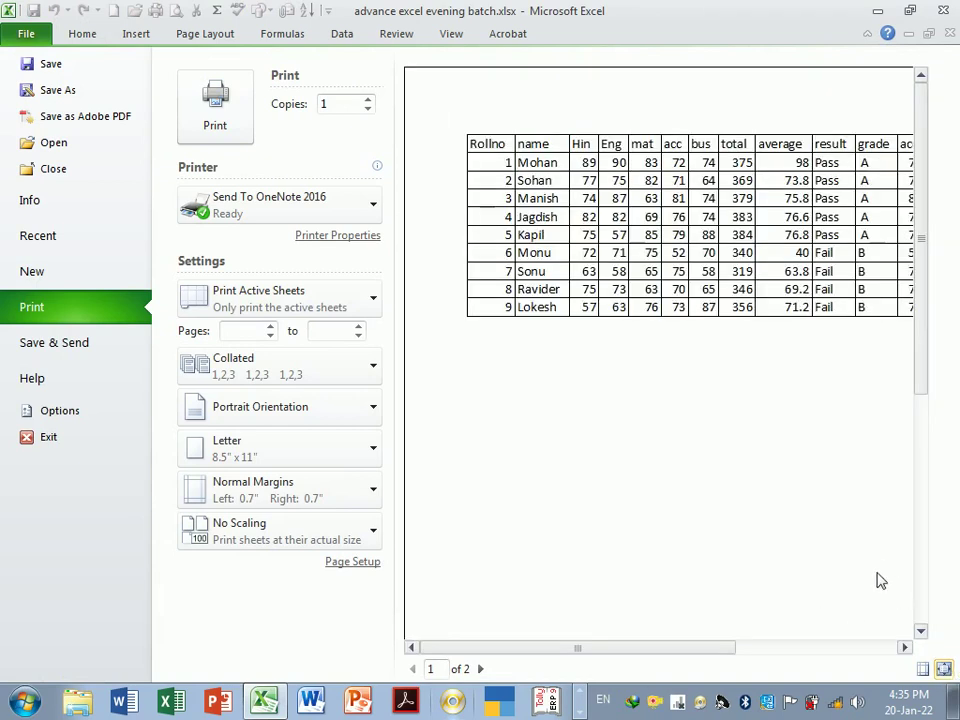
left_click_drag(688, 654, 800, 640)
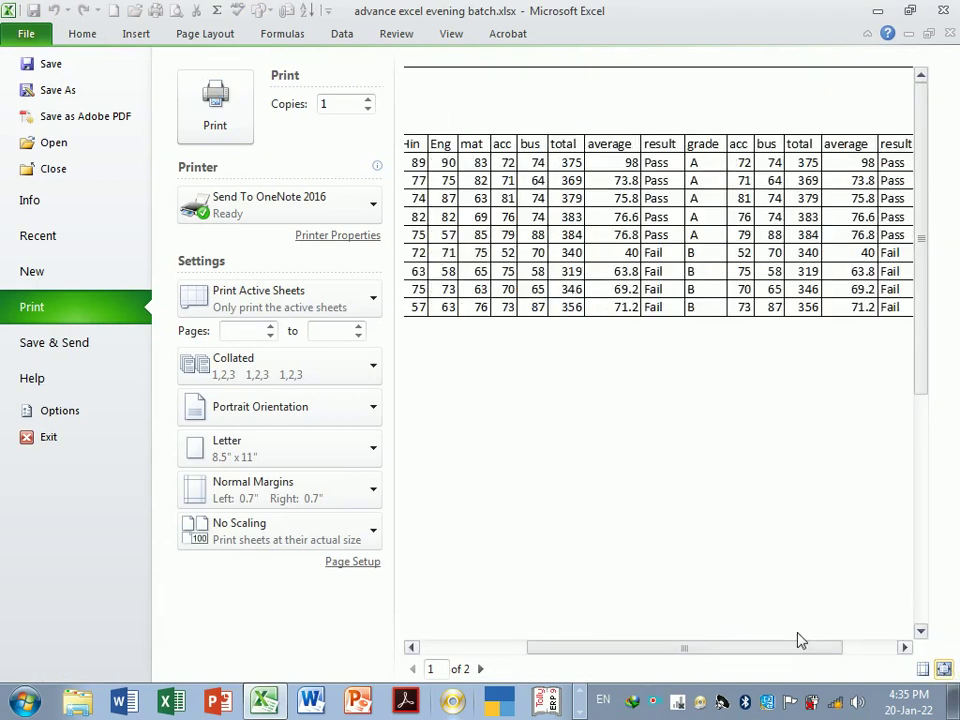
key("Escape")
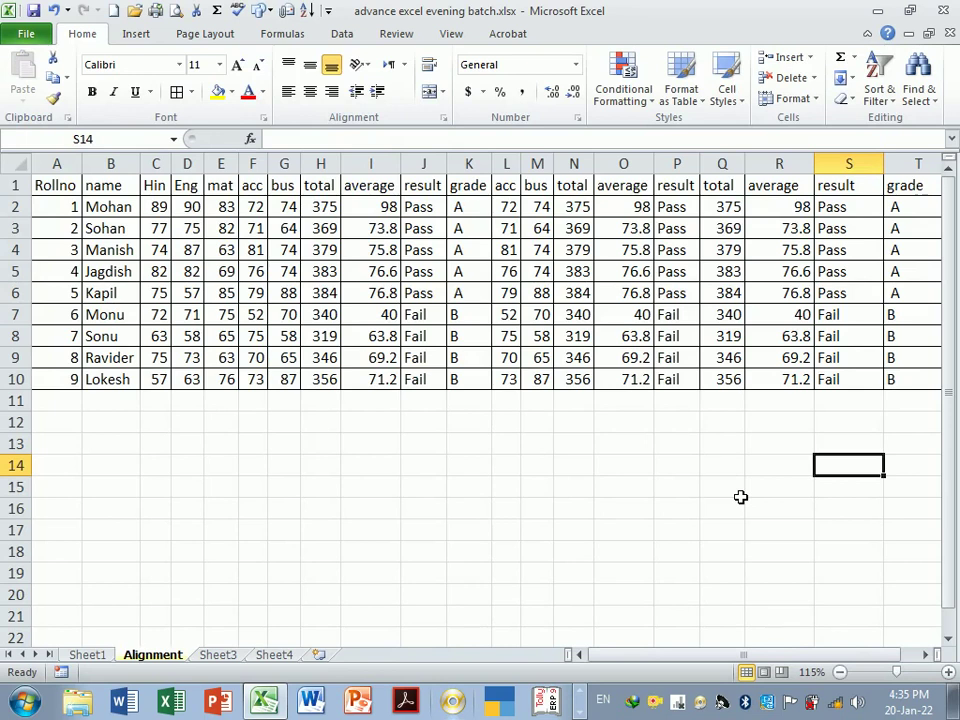
Rotate the A1:T1 header labels to 90 degrees in Format Cells Alignment
left_click(740, 496)
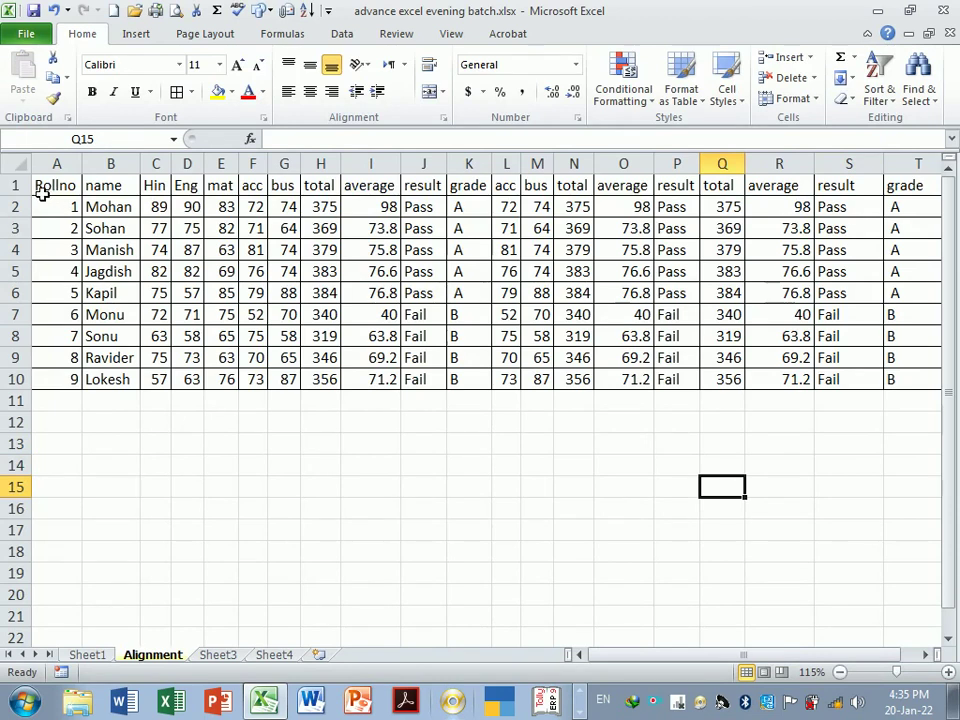
mouse_move(42, 193)
left_mouse_down()
mouse_move(231, 204)
mouse_move(911, 186)
left_mouse_up()
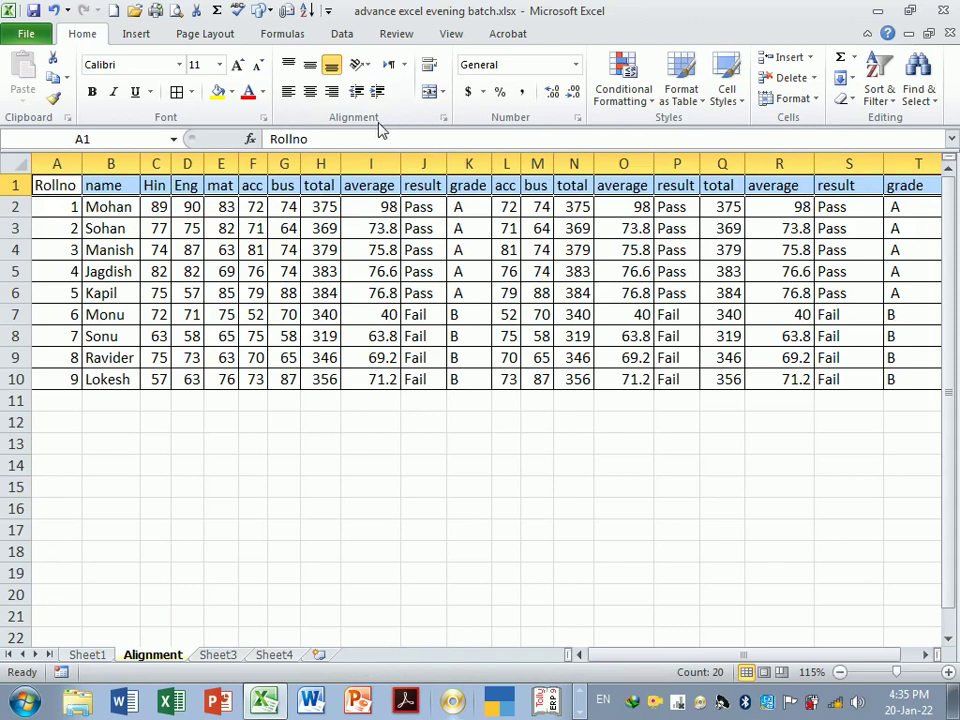
left_click(444, 118)
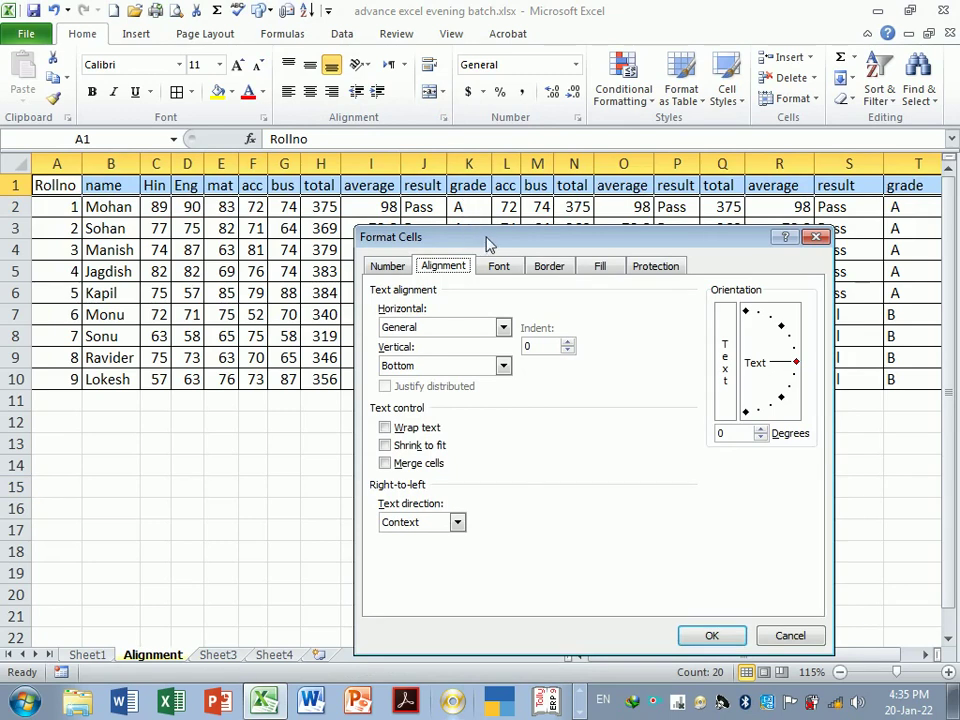
left_click_drag(488, 245, 494, 274)
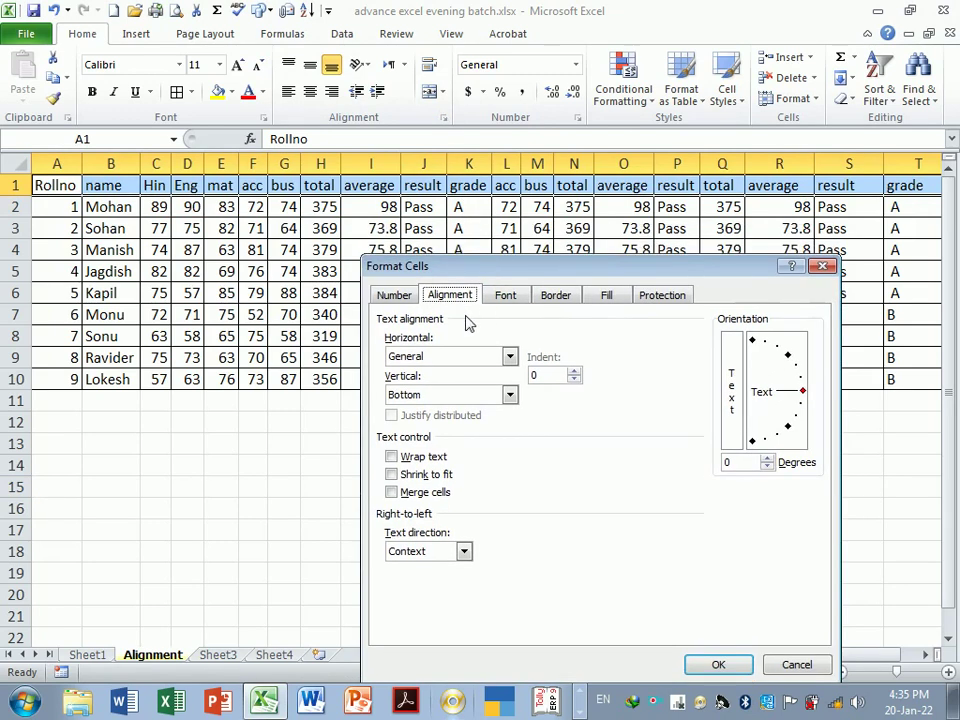
left_click_drag(795, 391, 757, 368)
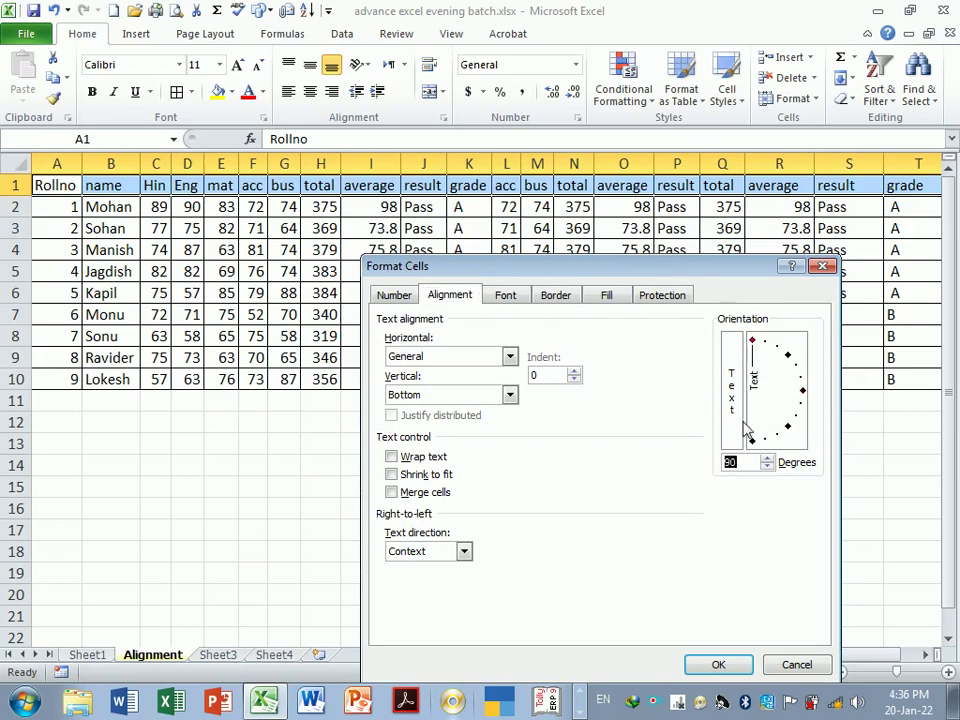
left_click(740, 462)
left_click(735, 669)
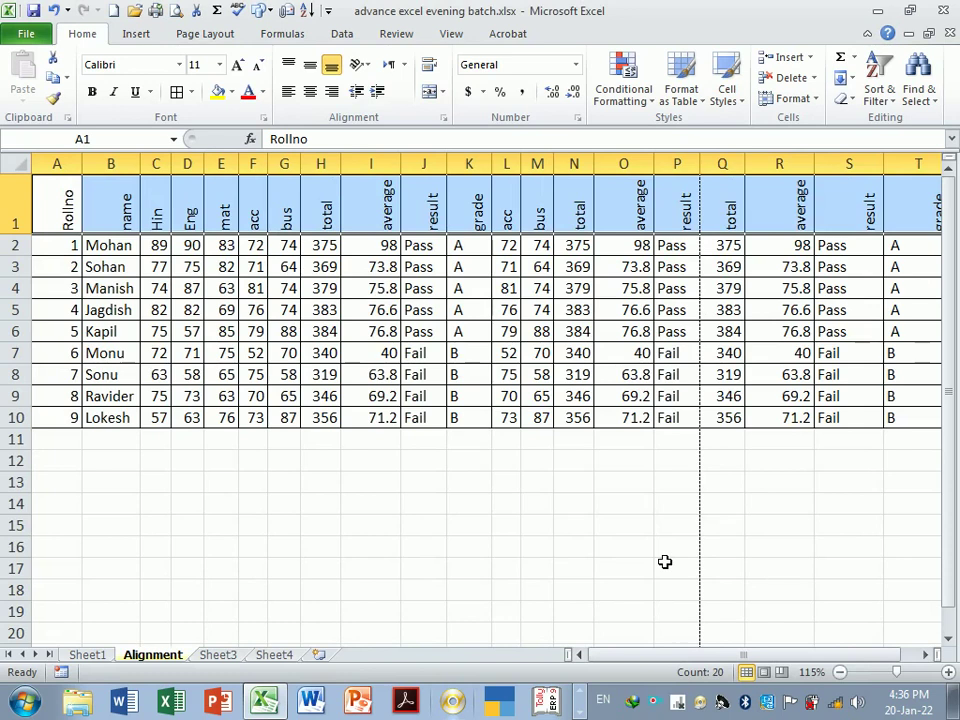
mouse_move(750, 656)
left_mouse_down()
mouse_move(790, 668)
mouse_move(654, 656)
left_mouse_up()
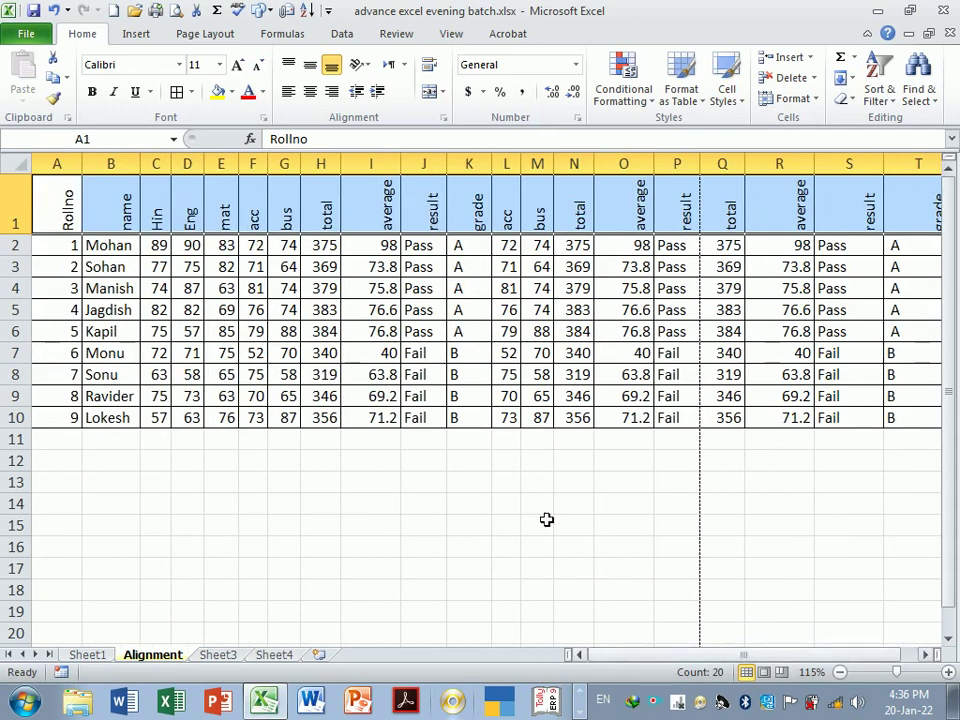
left_click(449, 469)
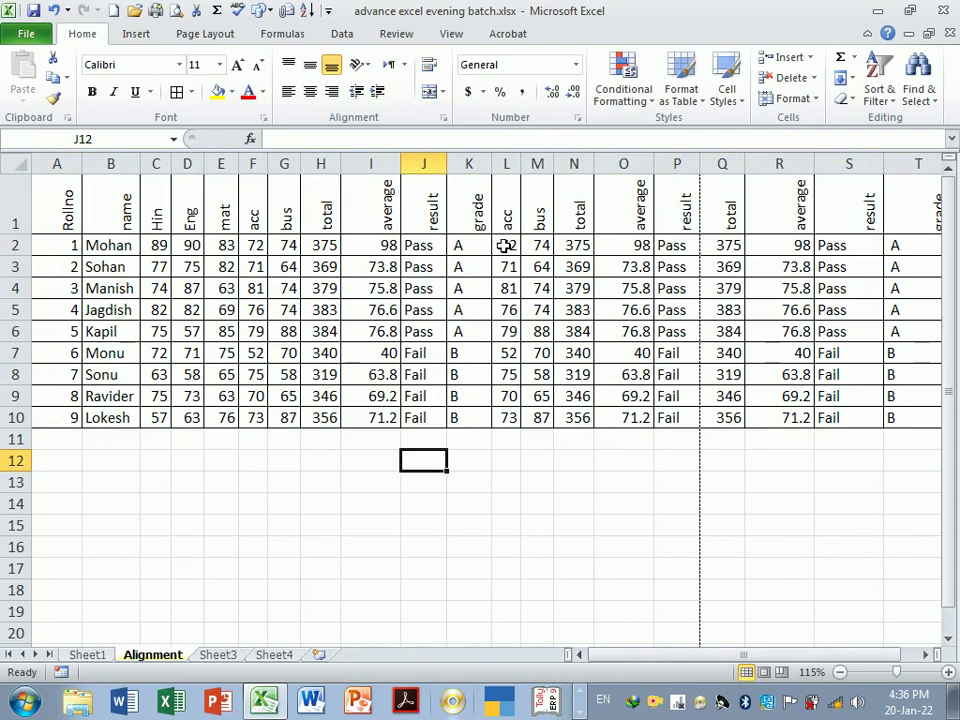
AutoFit columns A through T beneath the vertical headers, then recheck header row A1:T1
mouse_move(68, 178)
left_mouse_down()
mouse_move(900, 228)
mouse_move(840, 256)
left_mouse_up()
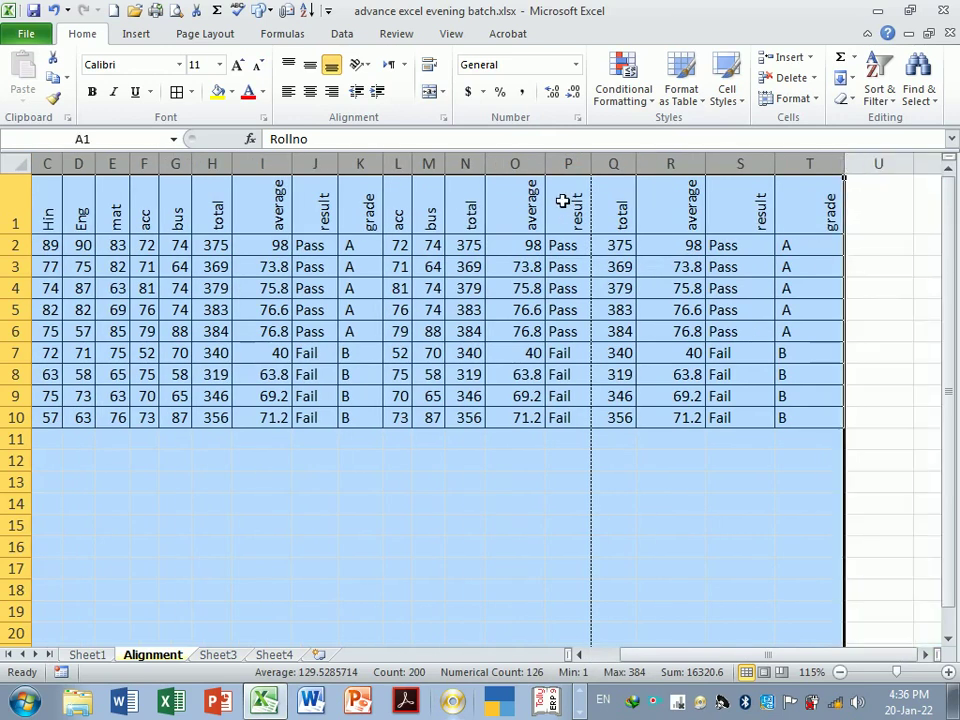
double_click(642, 172)
left_click(499, 526)
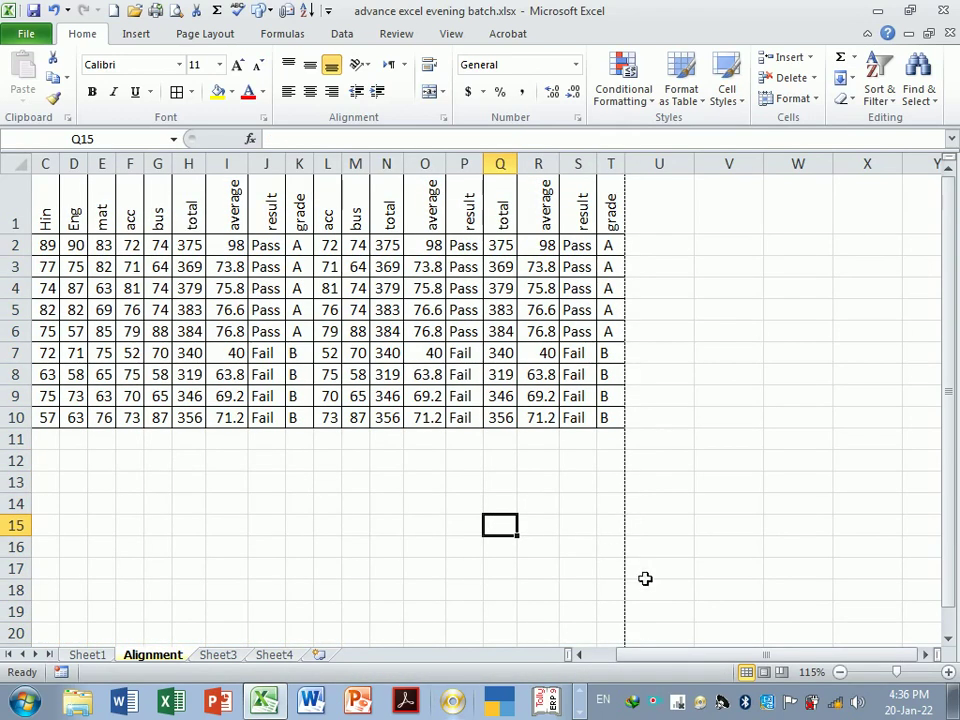
left_click_drag(664, 659, 626, 668)
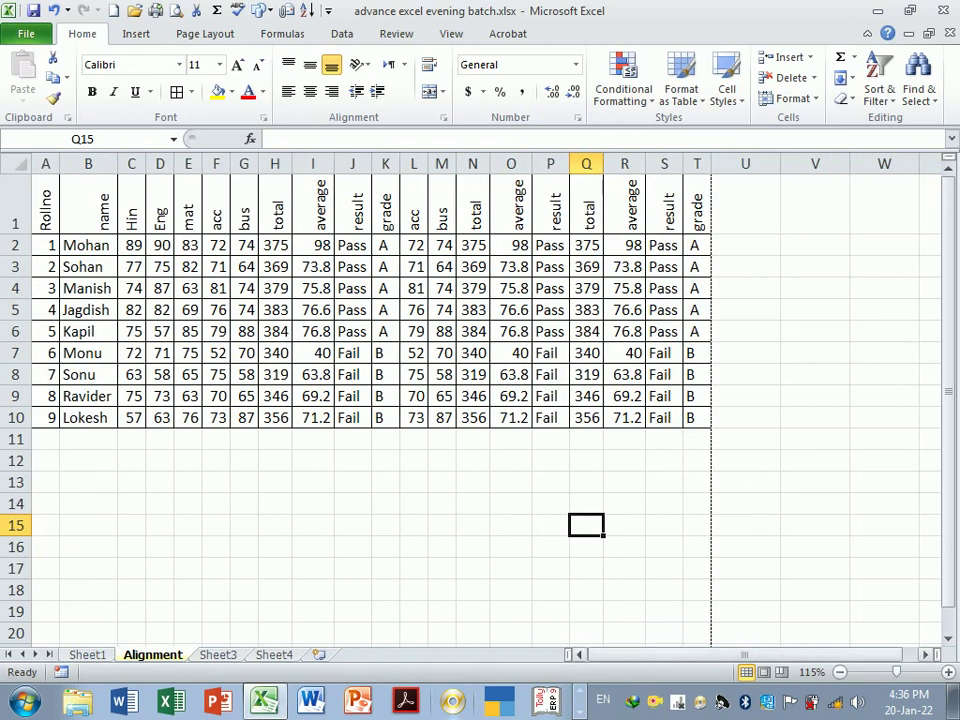
left_click(47, 199)
left_click_drag(47, 199, 695, 218)
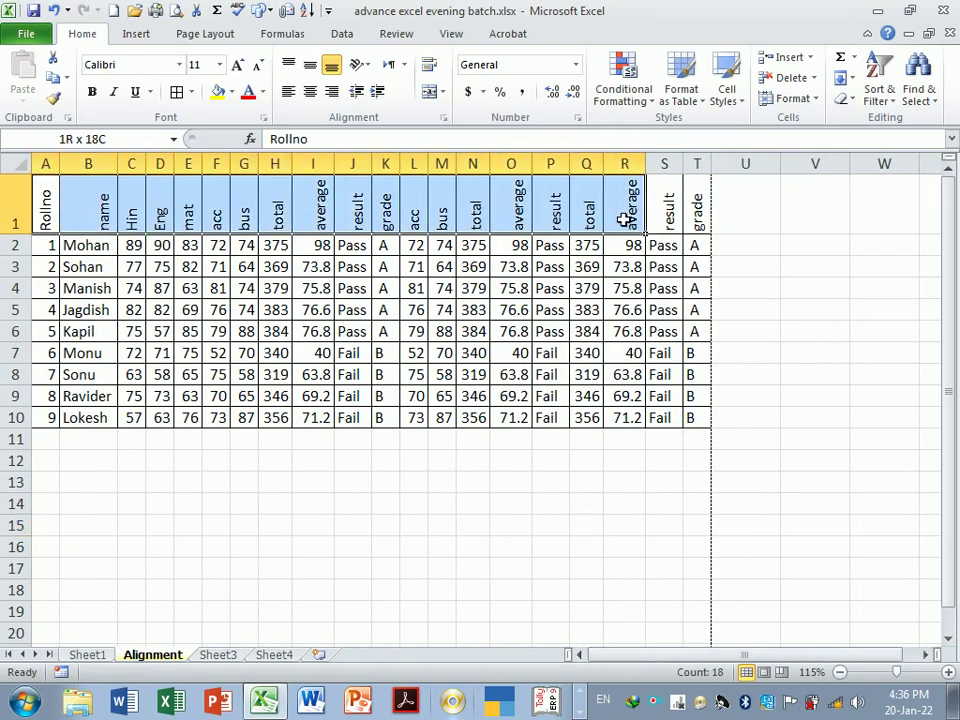
left_click(590, 464)
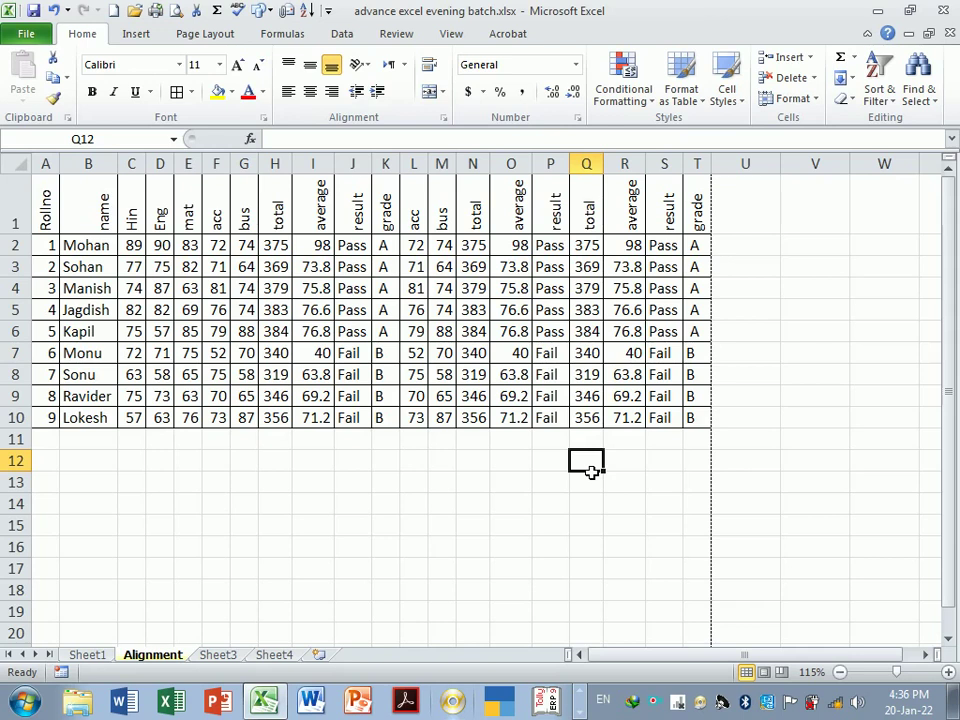
Switch the page orientation to Landscape in print preview
key("ctrl+p")
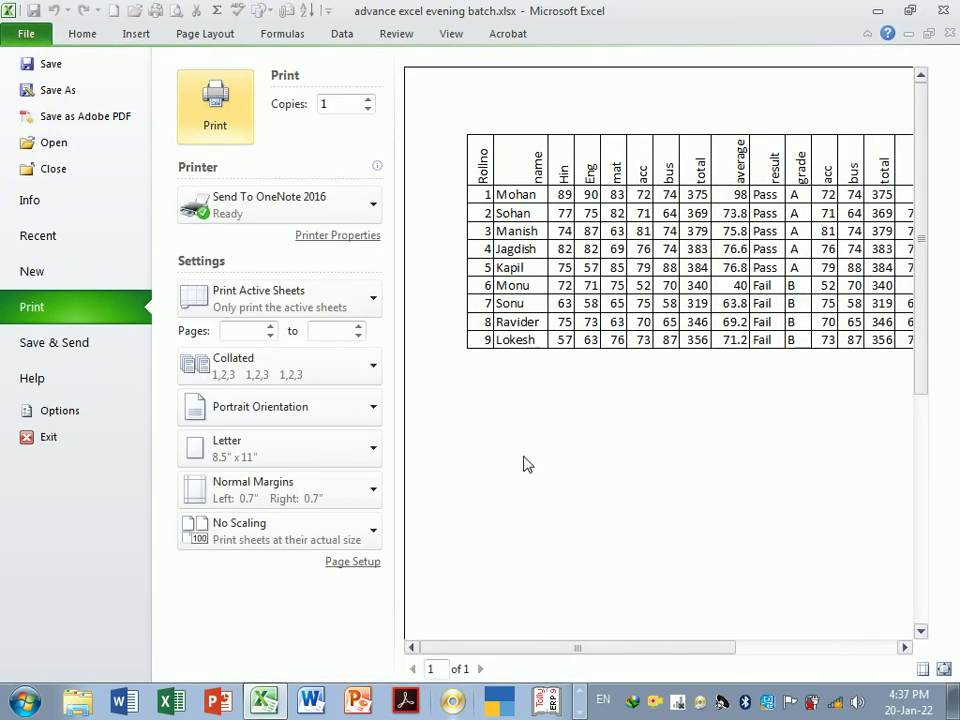
left_click(355, 415)
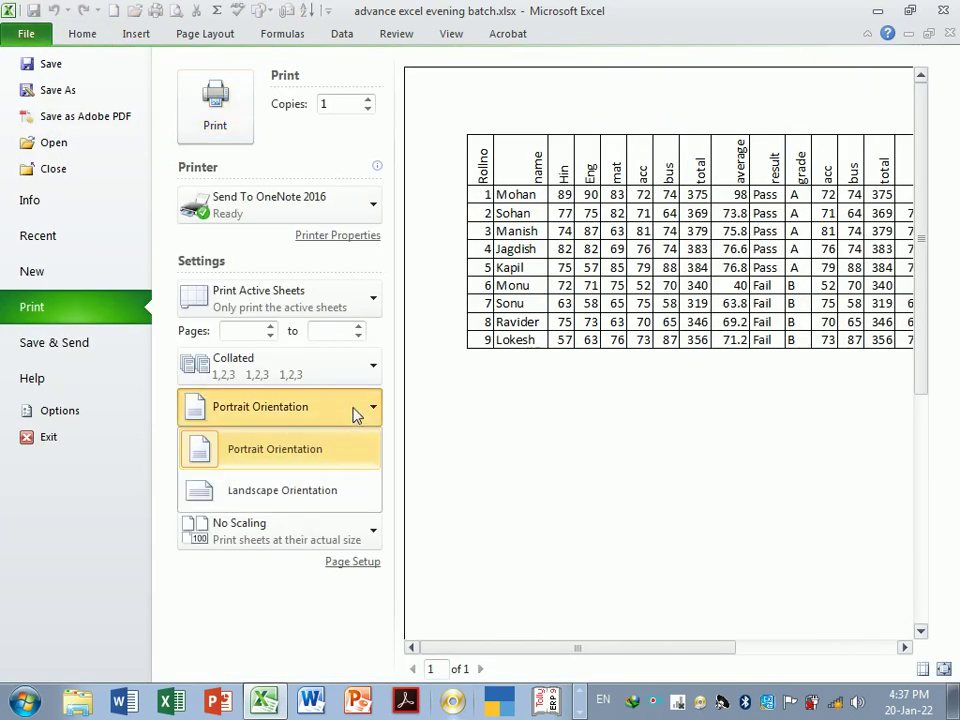
left_click(267, 495)
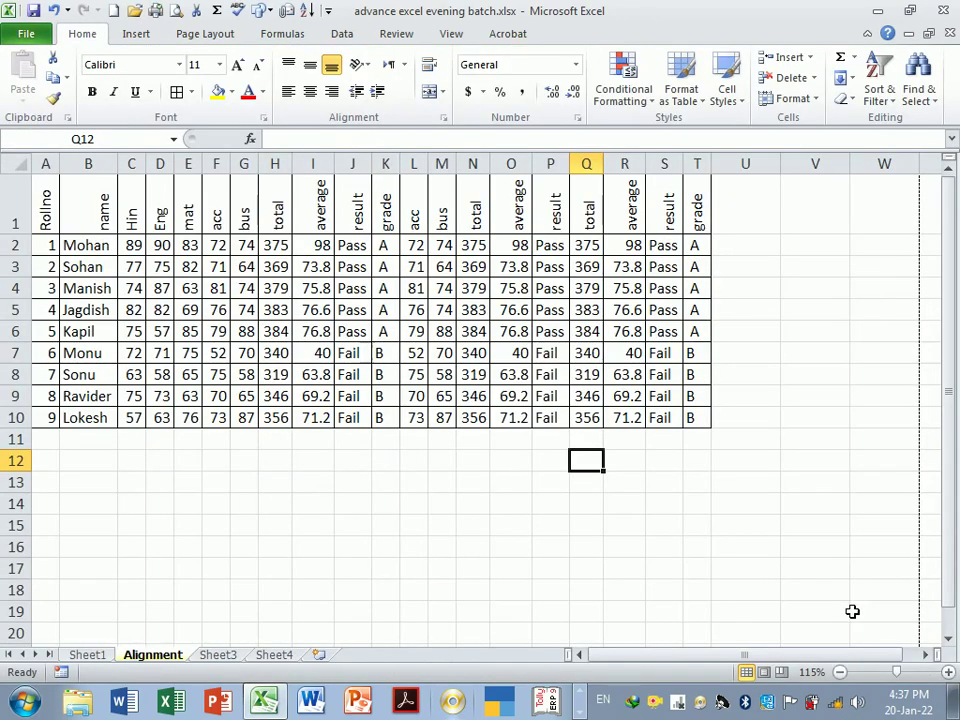
key("Escape")
Review the one-page landscape preview at whole-page zoom, then return to the worksheet
key("ctrl+p")
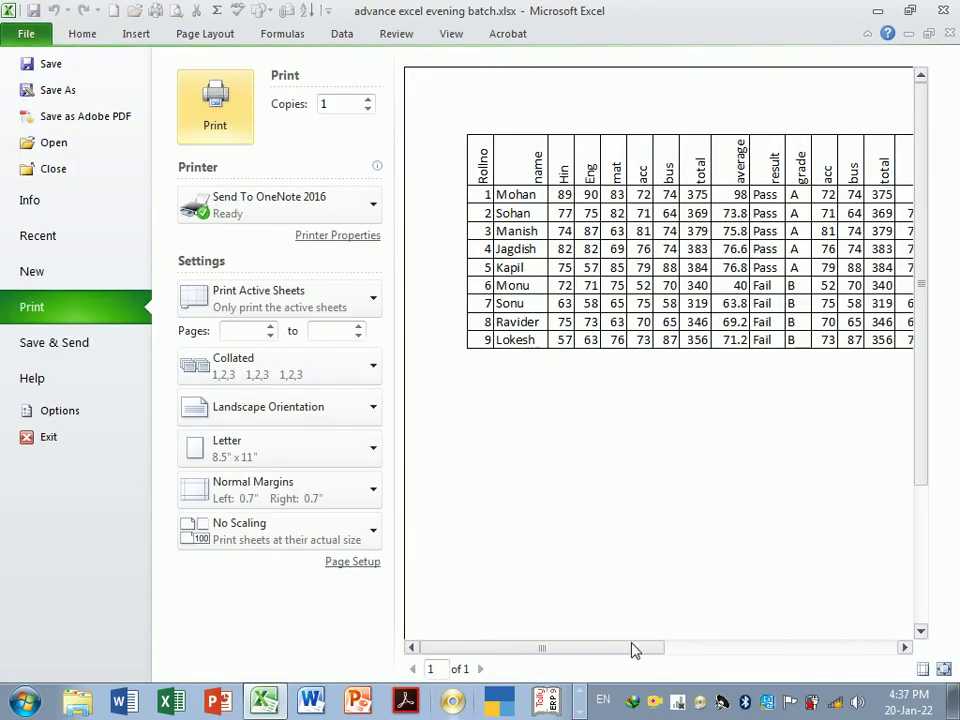
left_click_drag(631, 648, 858, 631)
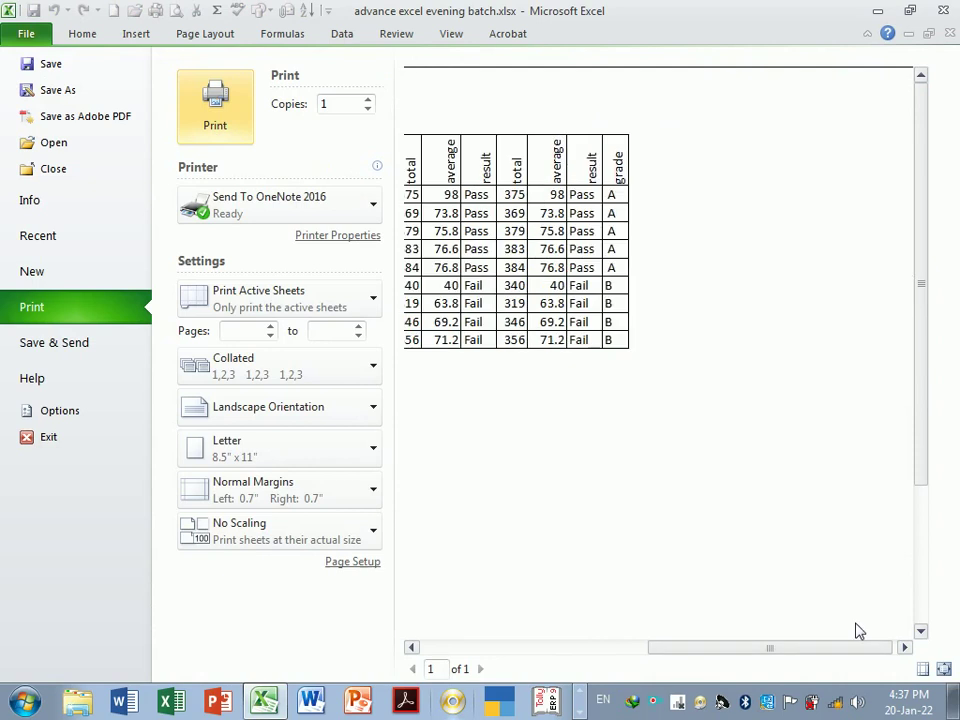
left_click_drag(801, 647, 566, 650)
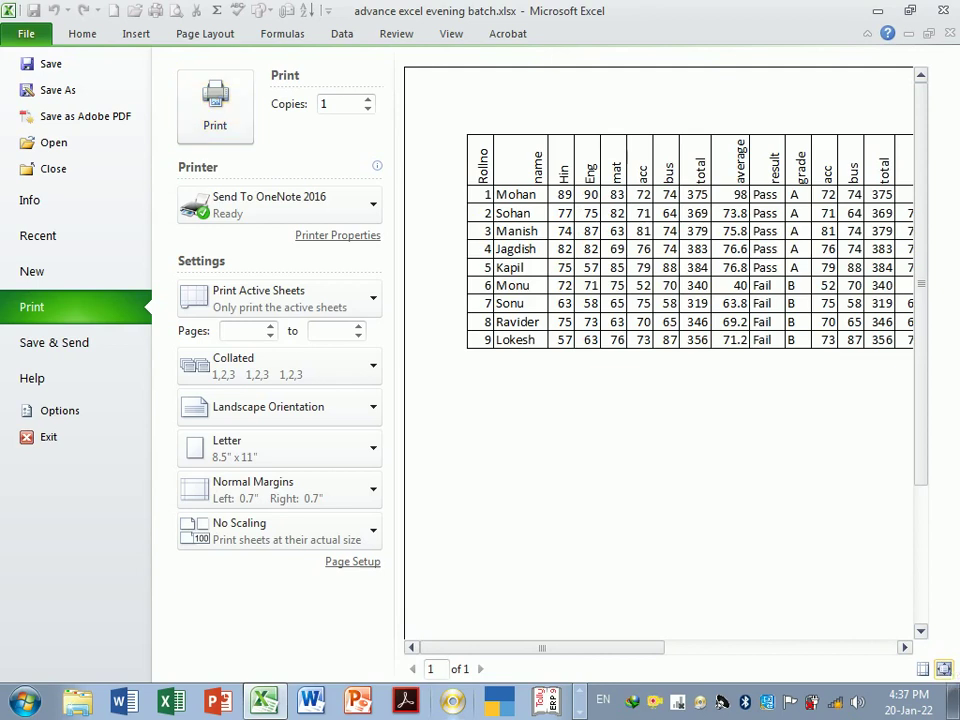
left_click(943, 668)
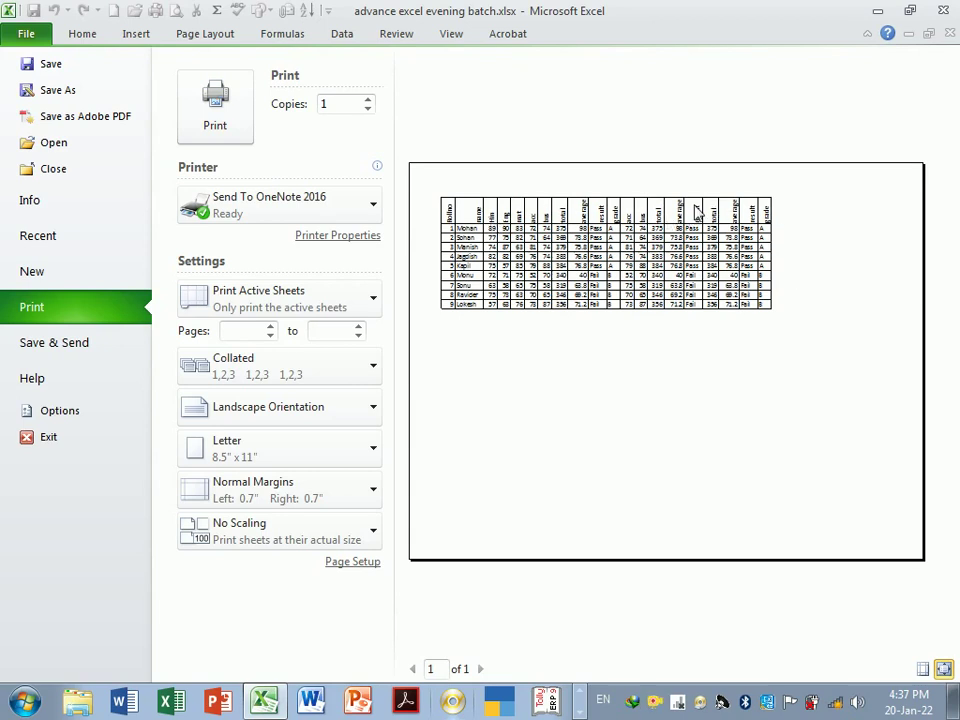
key("Escape")
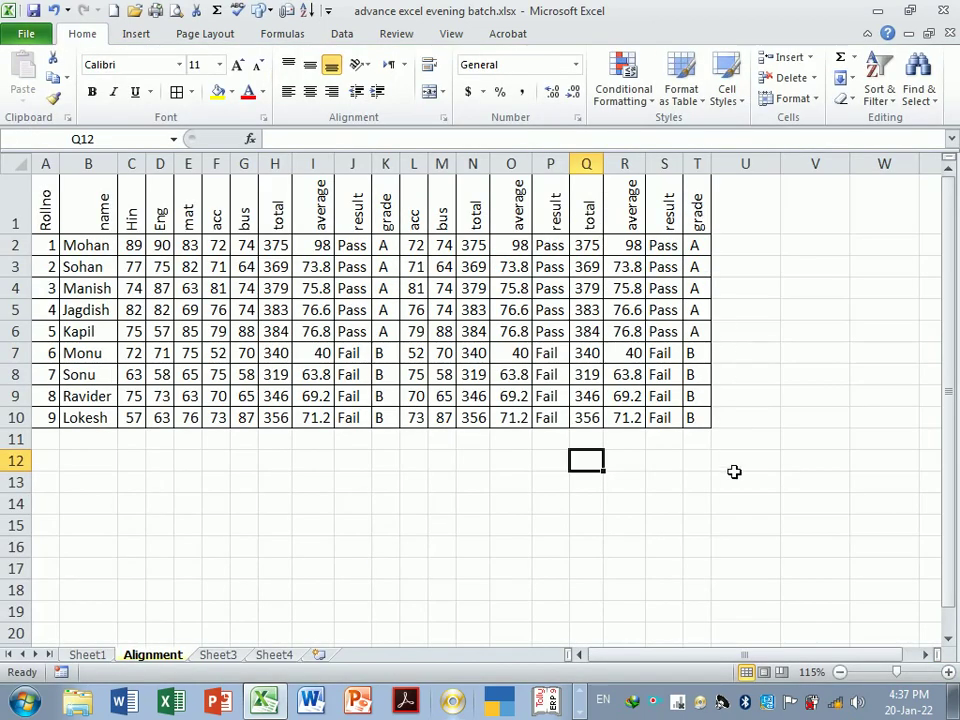
Make row 1 taller and rotate the A1:T1 headings to 45 degrees
left_click(722, 461)
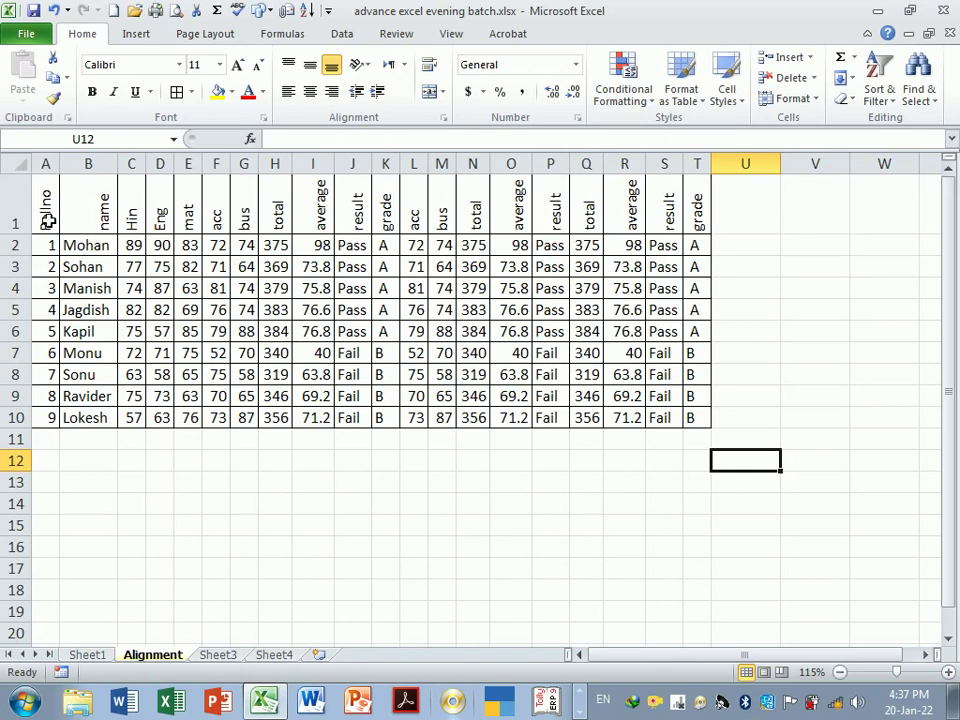
mouse_move(45, 208)
left_mouse_down()
mouse_move(671, 210)
mouse_move(694, 224)
left_mouse_up()
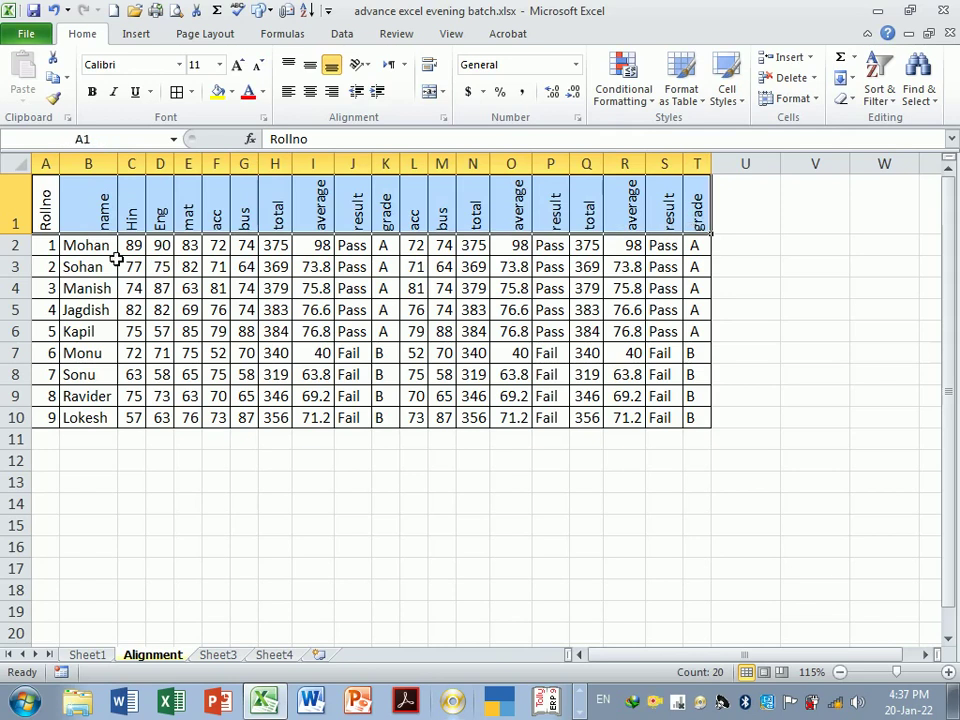
left_click_drag(35, 243, 35, 251)
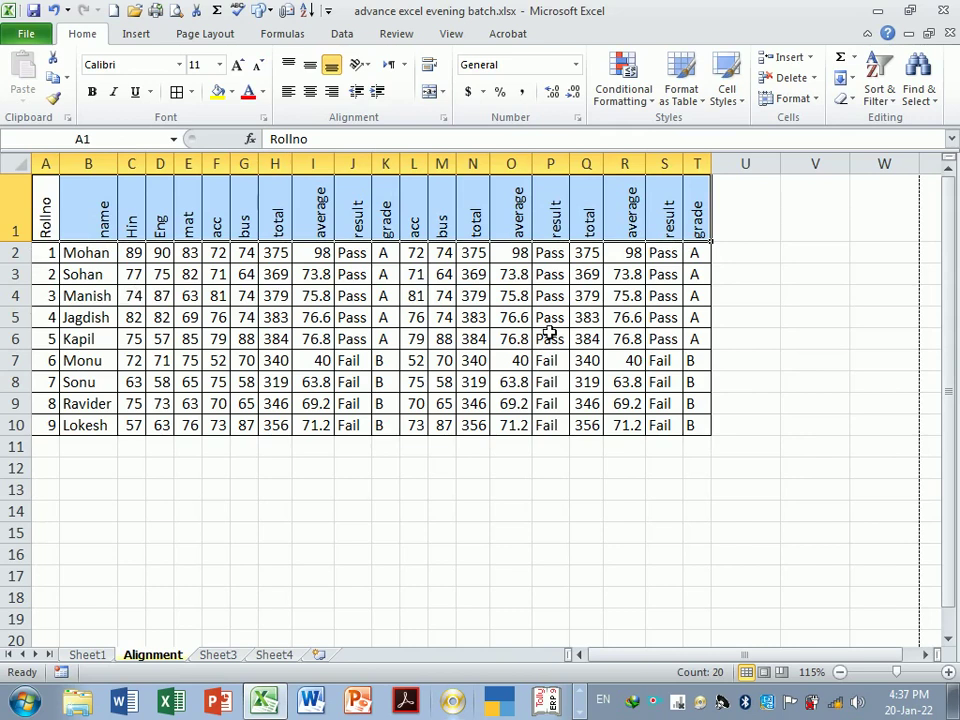
left_click(443, 117)
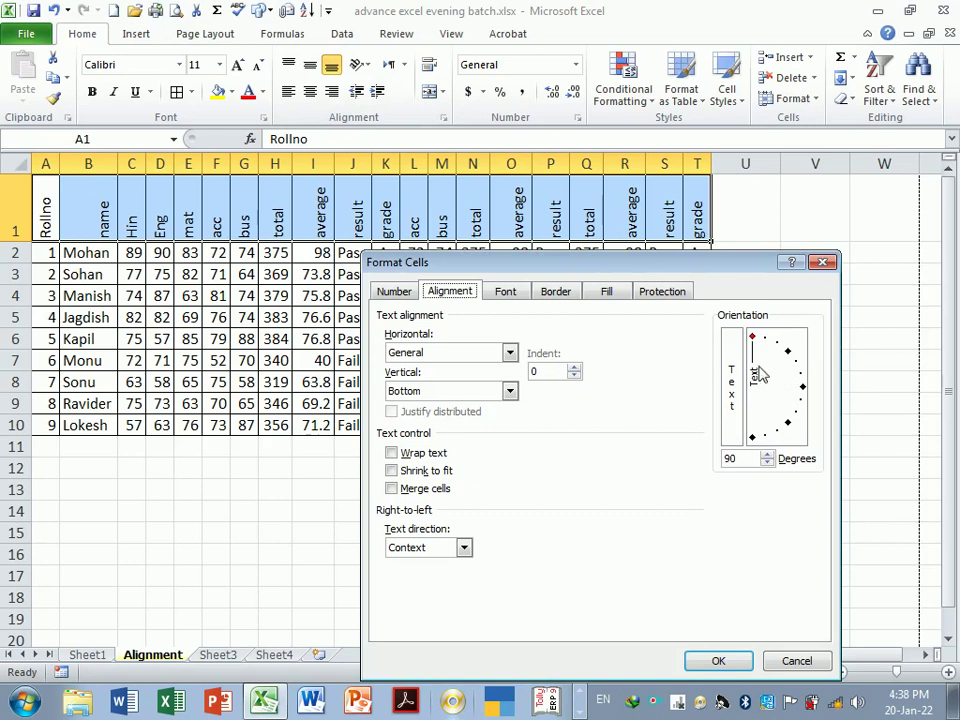
left_click_drag(754, 368, 784, 352)
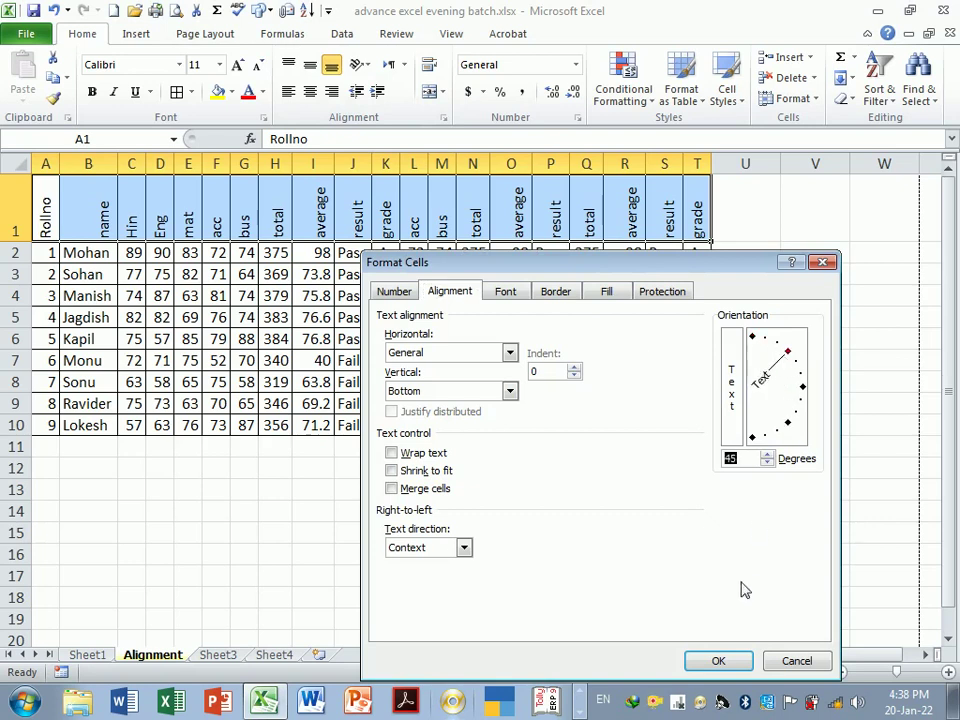
left_click(728, 664)
left_click(482, 537)
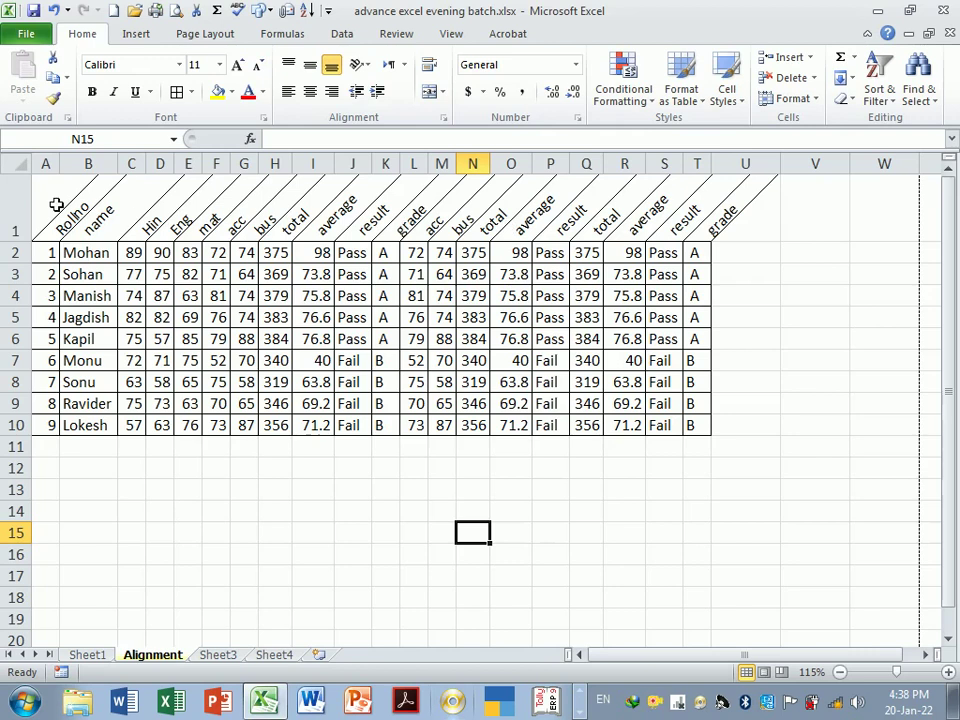
left_click_drag(57, 205, 706, 230)
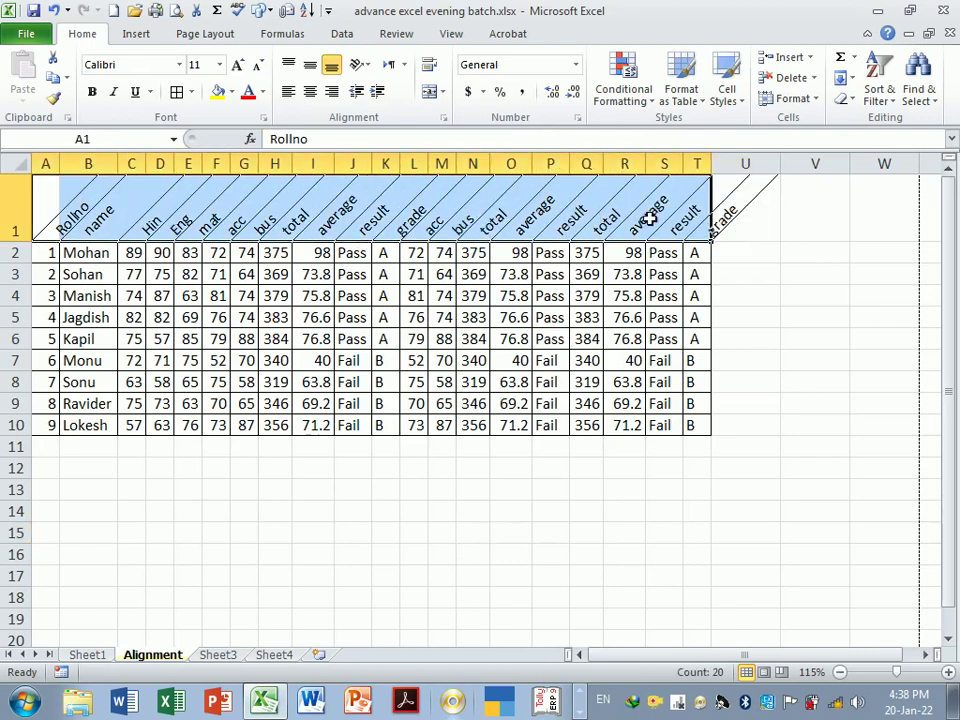
left_click(443, 118)
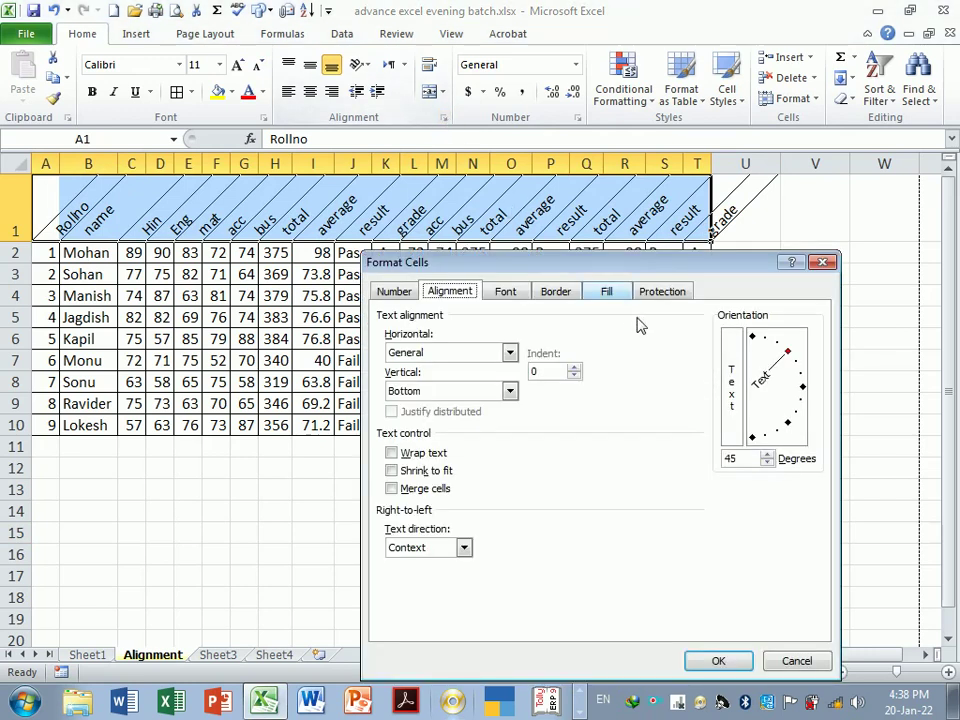
left_click(776, 368)
left_click_drag(776, 368, 750, 420)
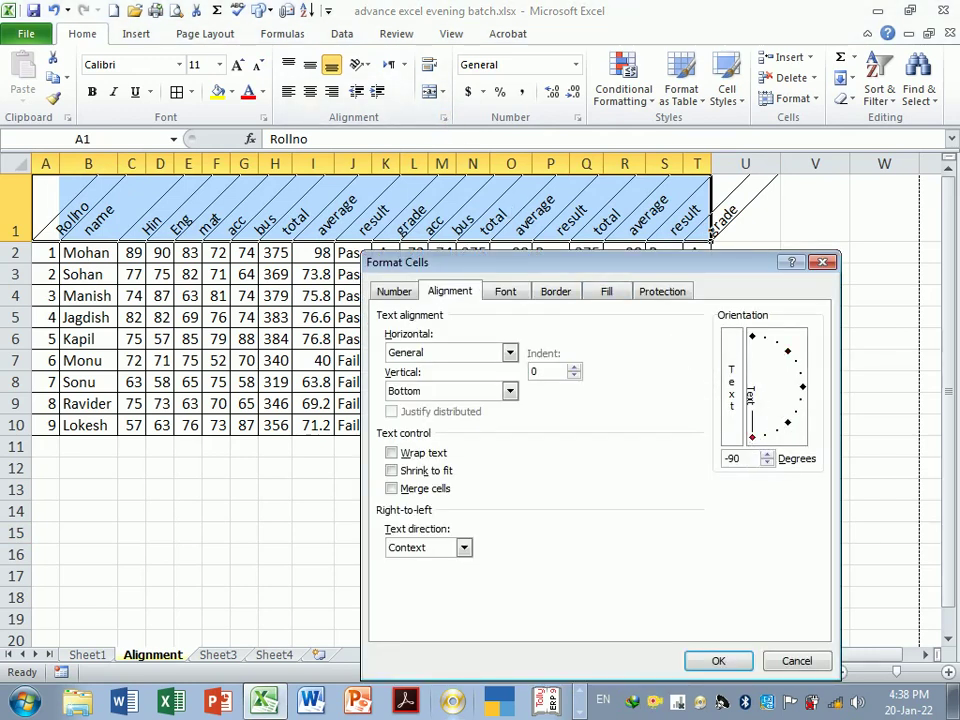
left_click(720, 662)
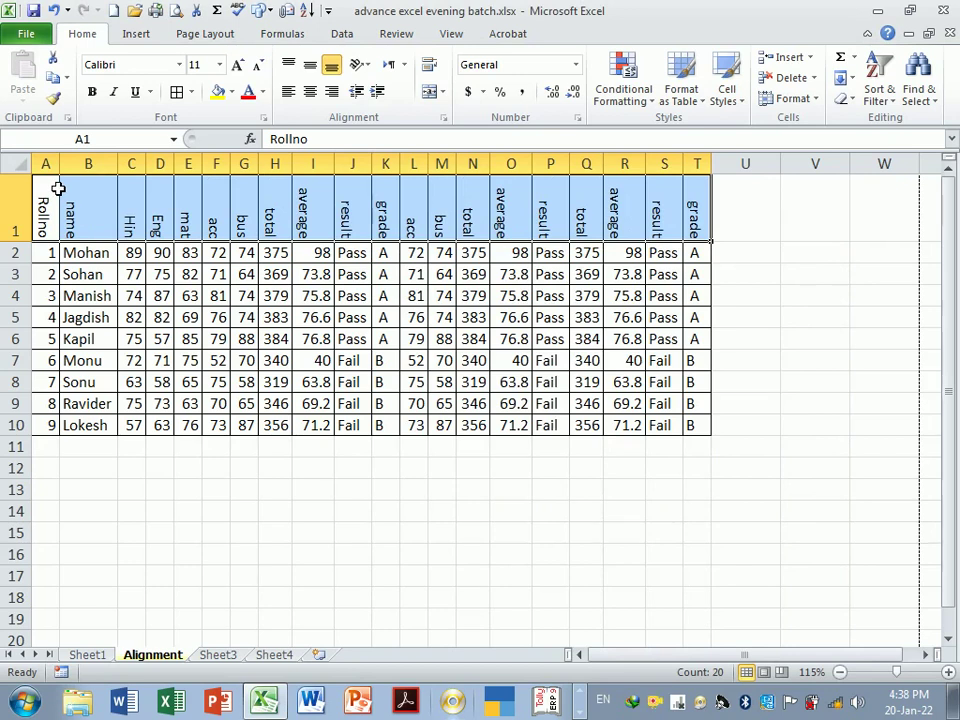
left_click(216, 274)
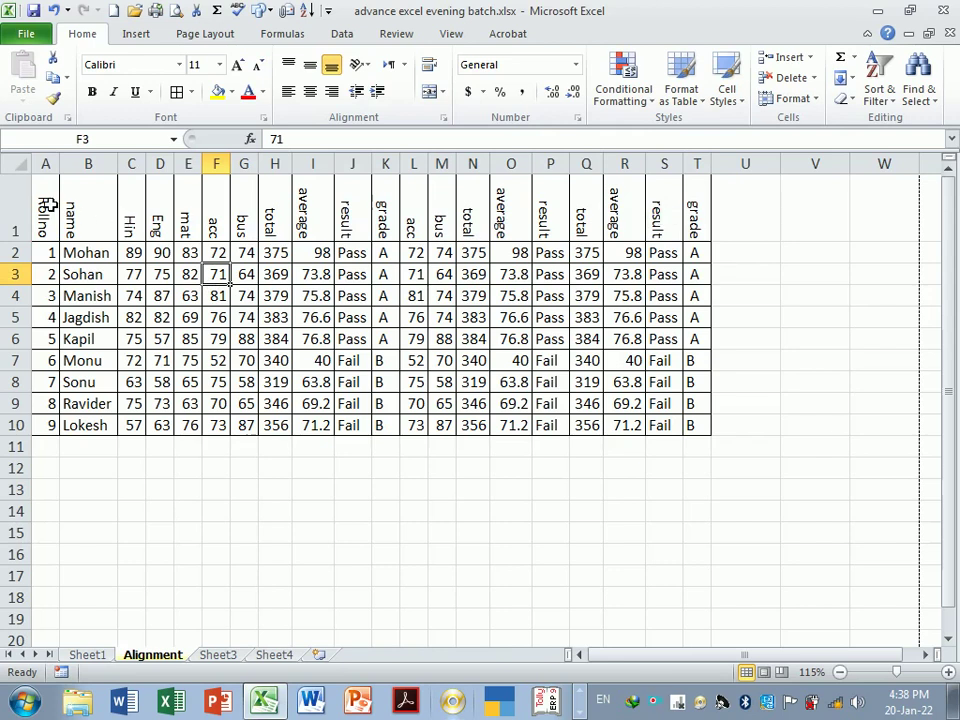
left_click_drag(47, 205, 696, 232)
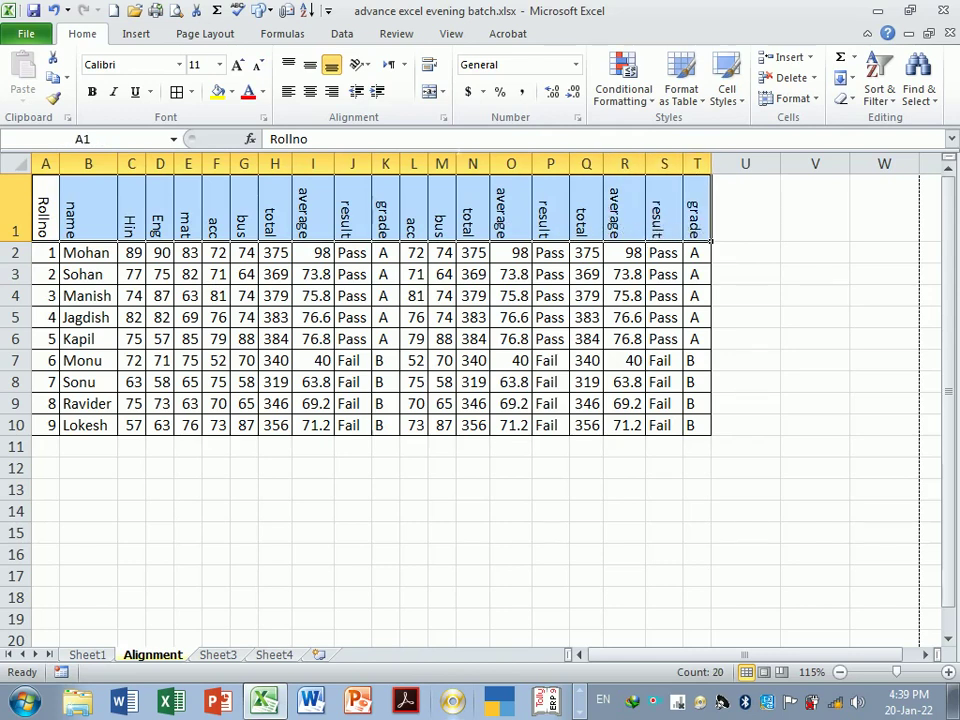
left_click(443, 117)
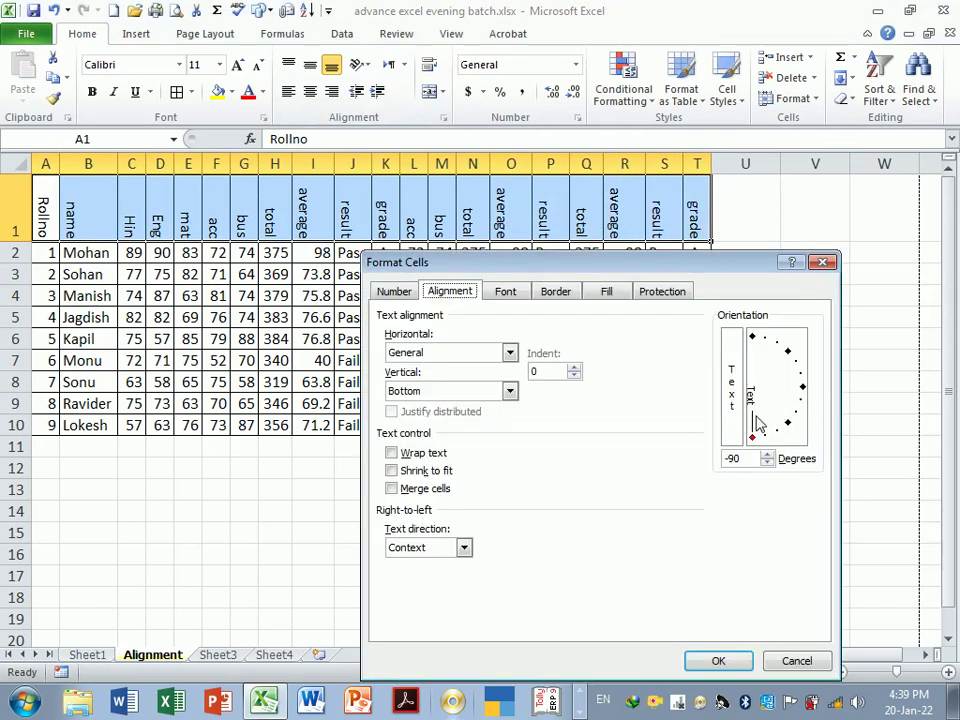
left_click_drag(771, 414, 787, 352)
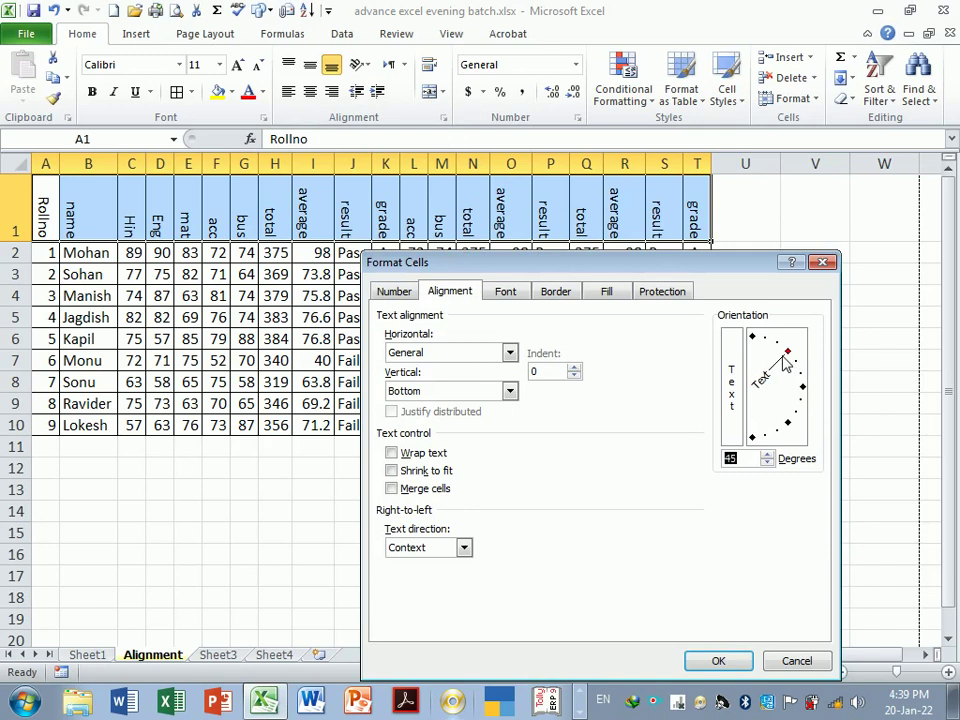
left_click(720, 660)
left_click(555, 337)
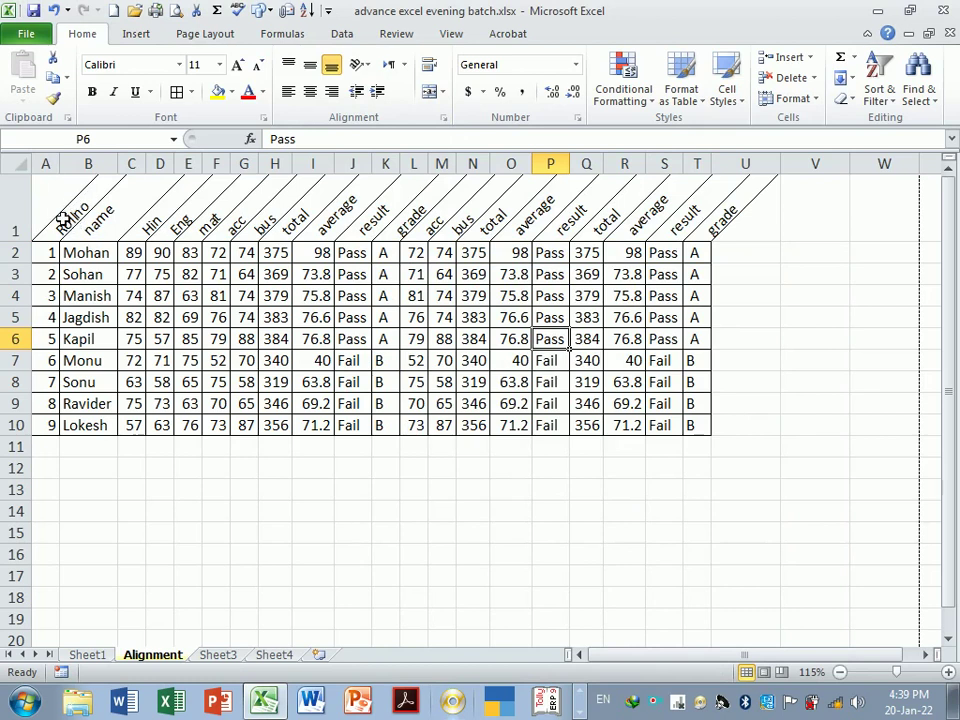
mouse_move(80, 222)
left_mouse_down()
mouse_move(723, 207)
mouse_move(708, 212)
left_mouse_up()
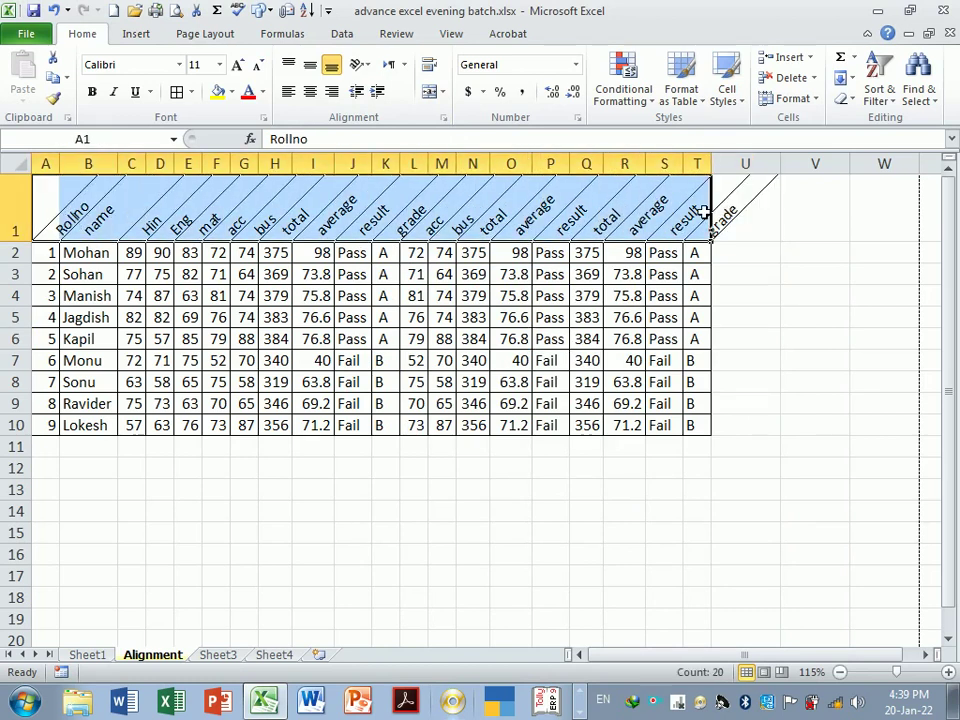
Change the row 1 headers' background fill from yellow to white
key("ctrl+1")
left_click(556, 291)
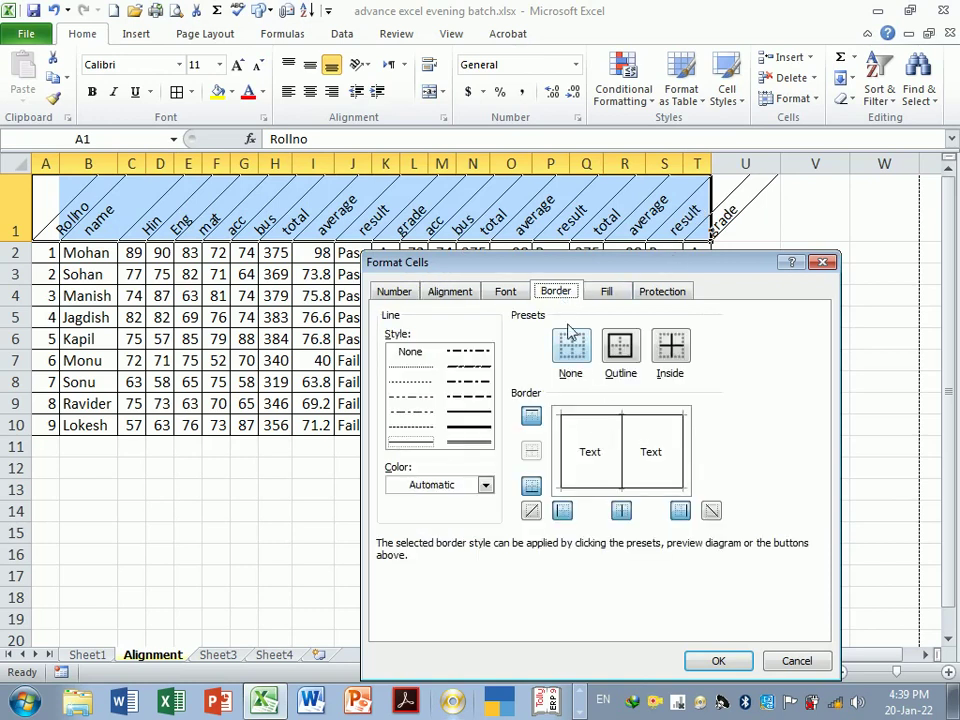
left_click(604, 293)
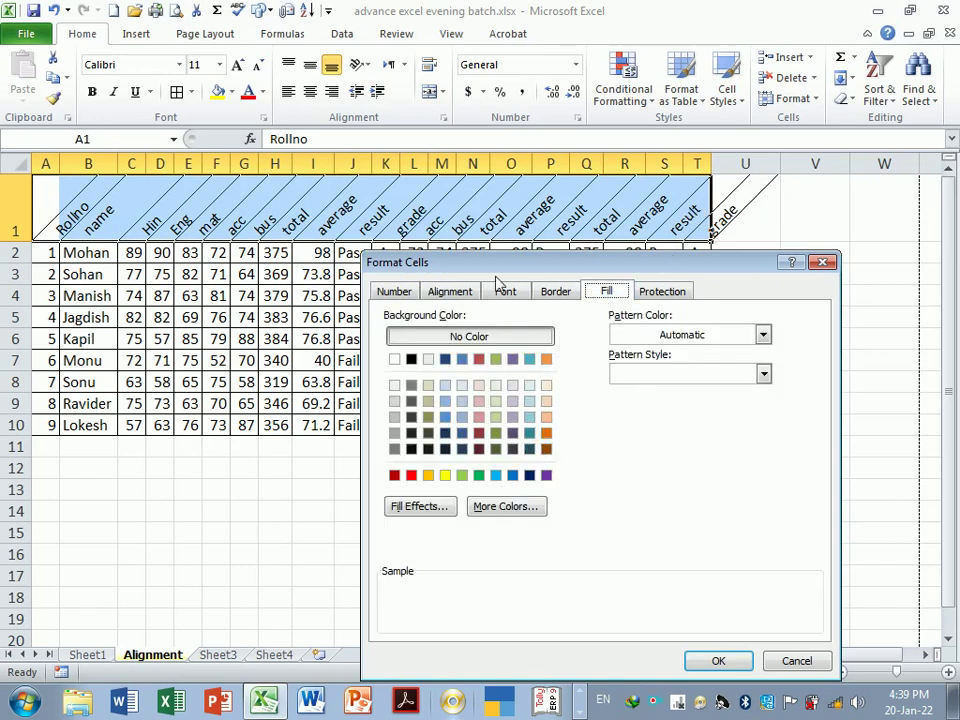
left_click(445, 475)
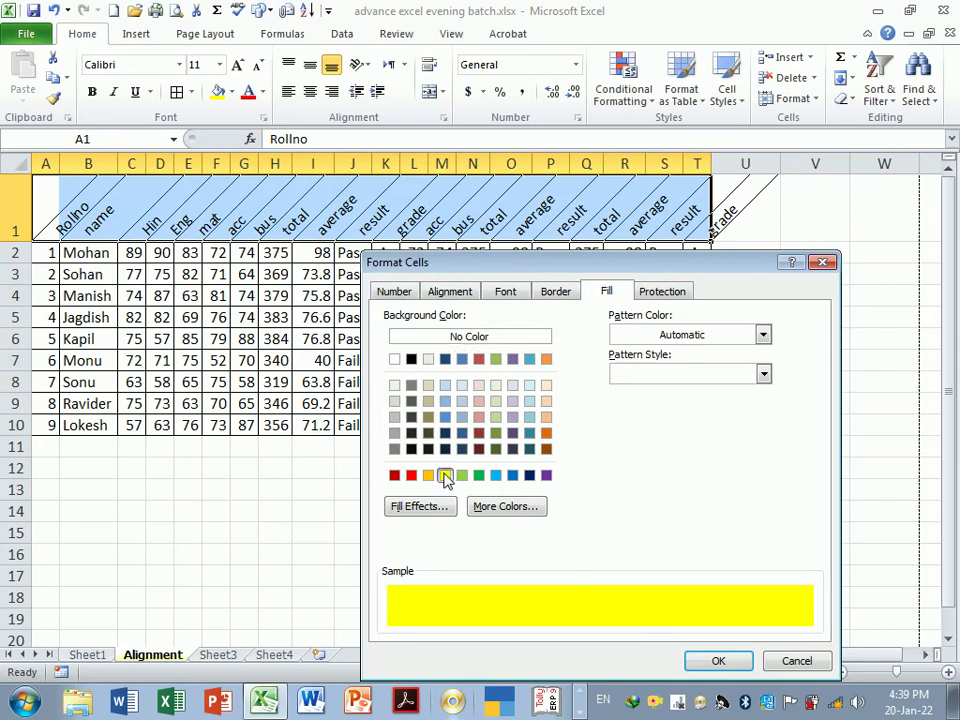
left_click(393, 386)
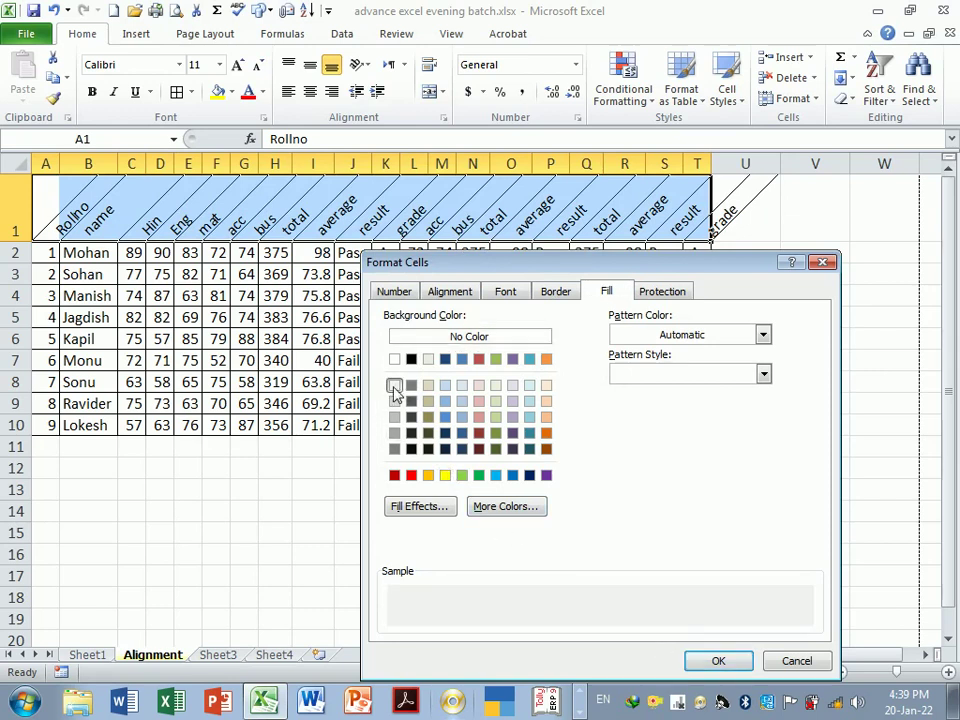
left_click(720, 662)
left_click(565, 512)
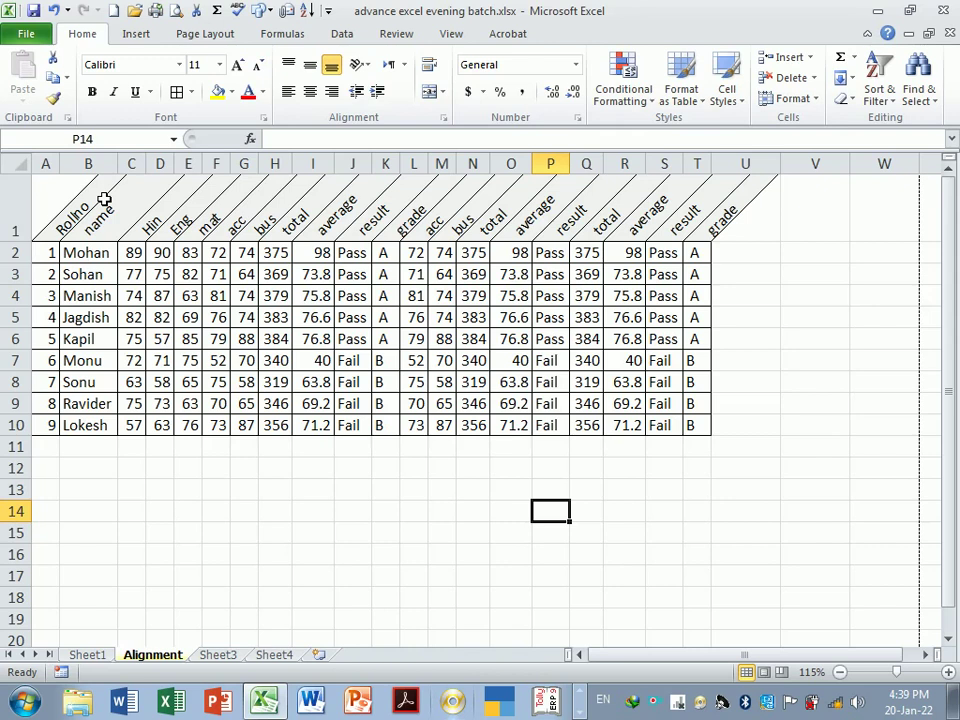
Inspect cells B1 and H4, then zoom the sheet from 115% to 145%
left_click(104, 200)
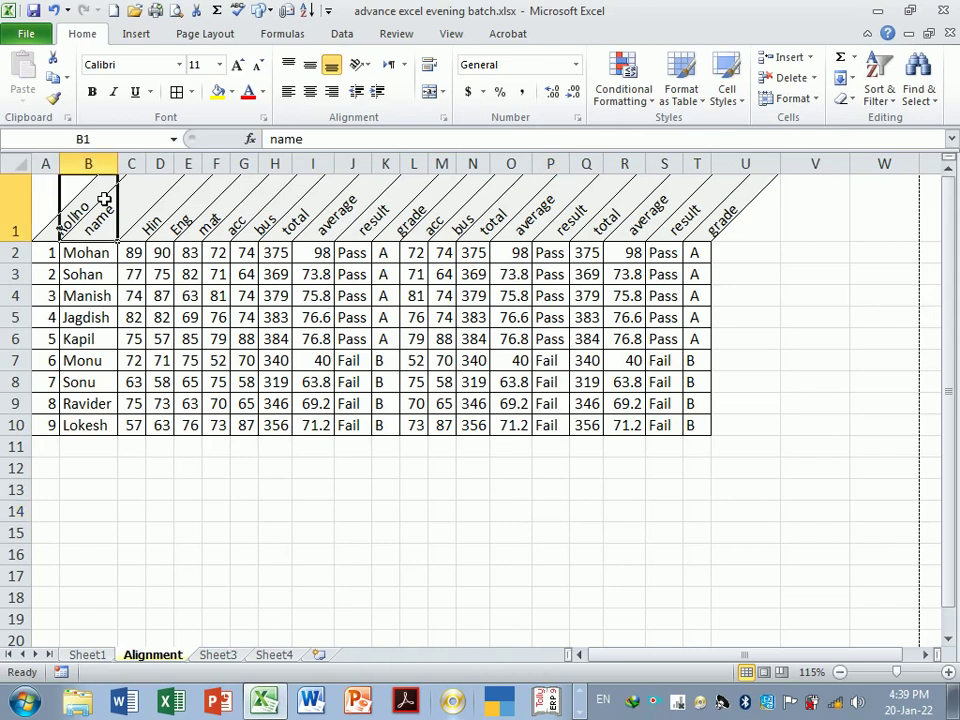
left_click(288, 300)
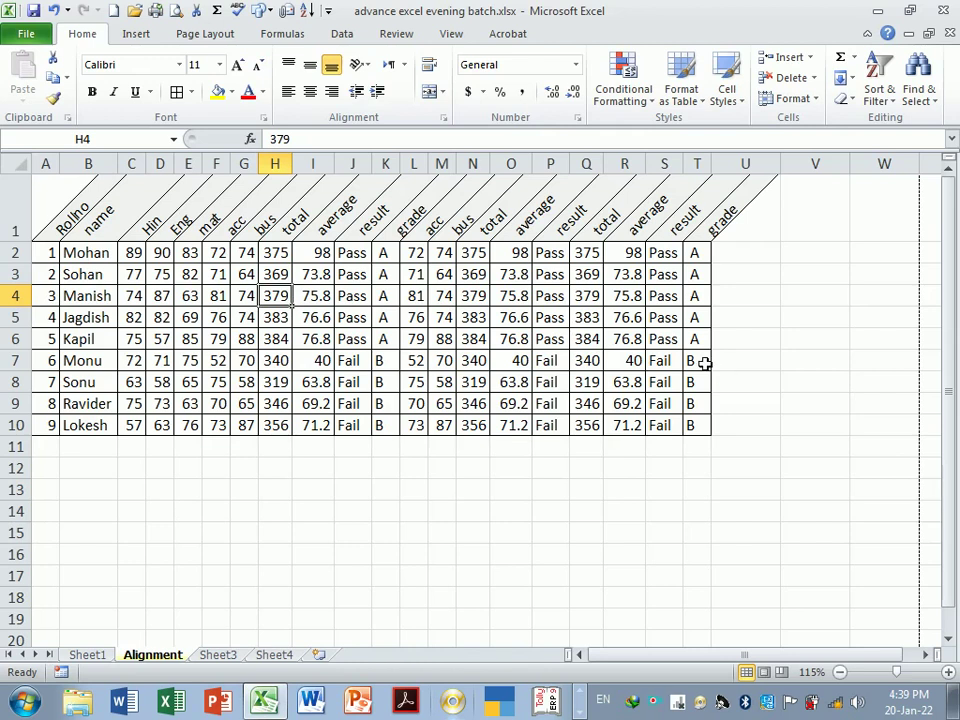
left_click(697, 491)
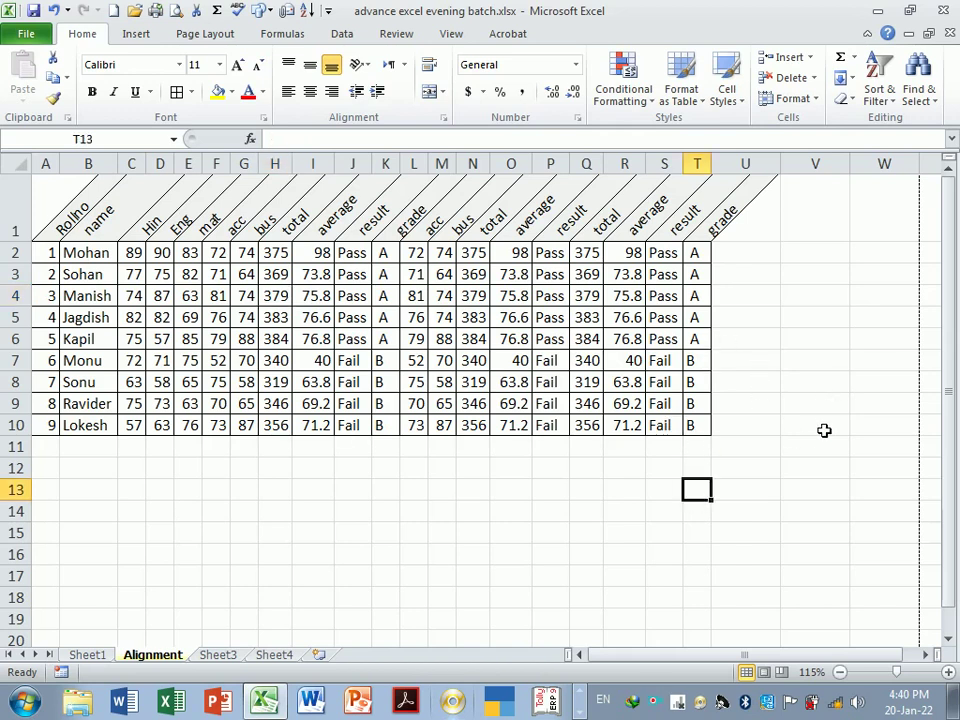
scroll(820, 441, "up", 1)
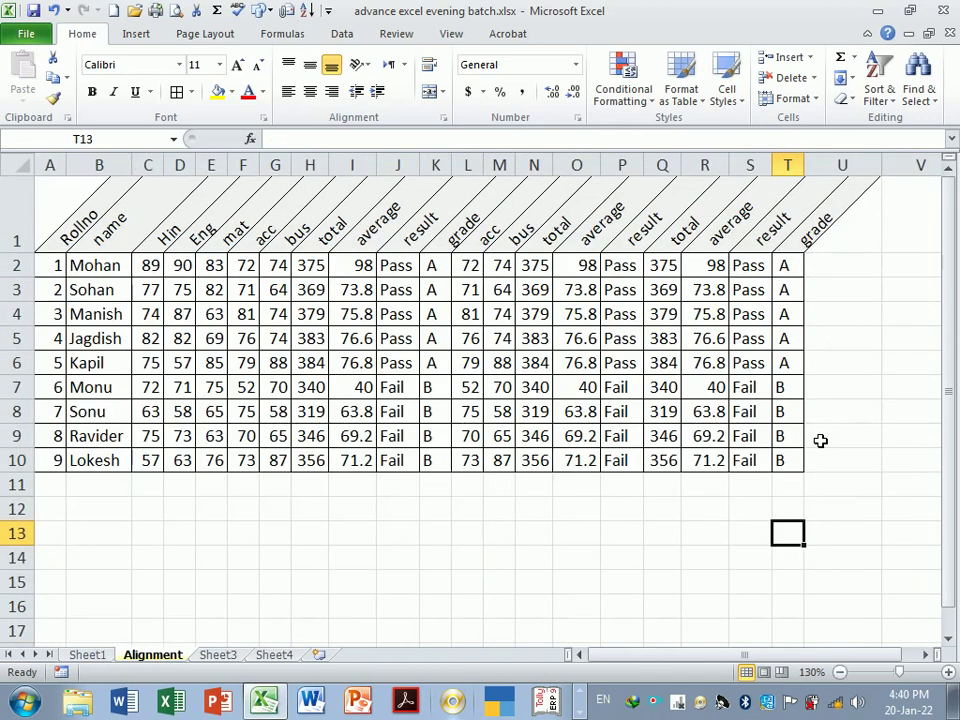
scroll(820, 441, "up", 1)
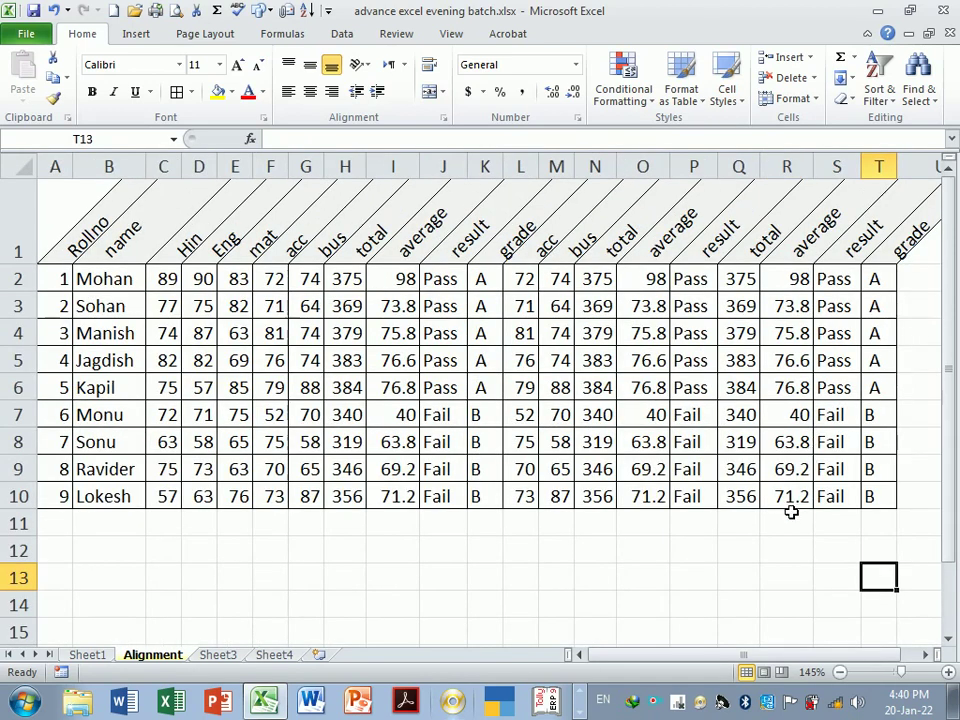
Switch the page orientation to landscape
left_click(200, 34)
left_click(191, 95)
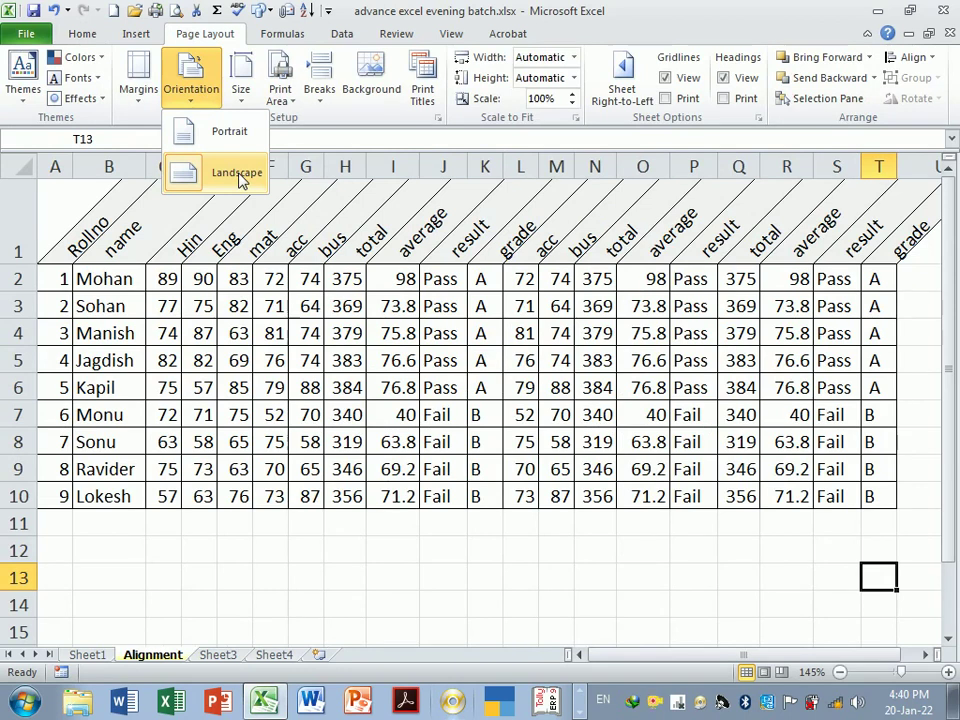
left_click(241, 177)
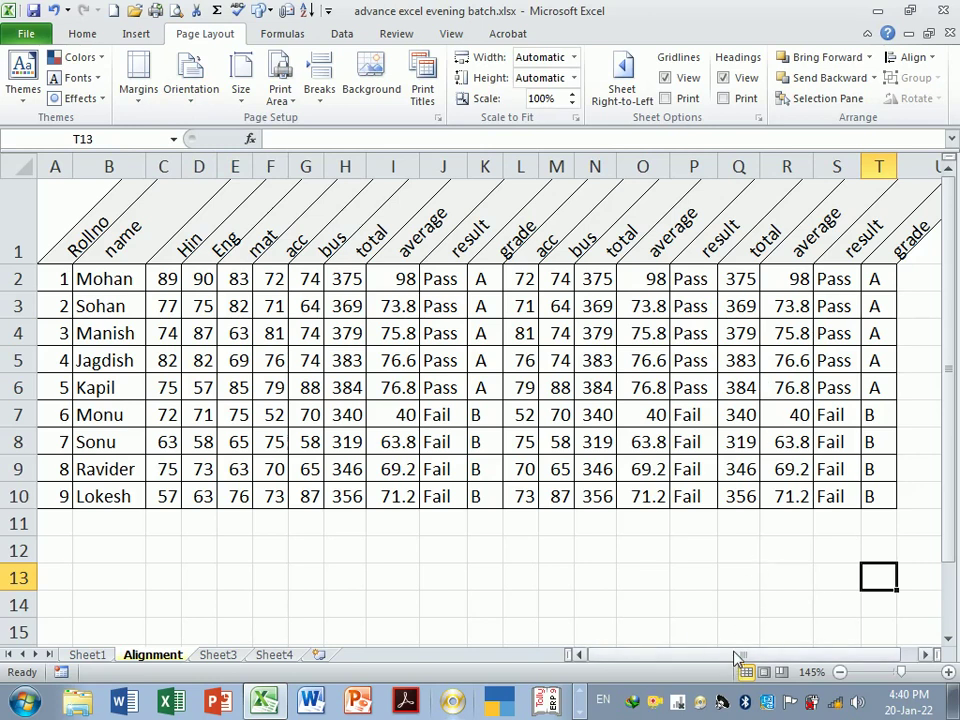
Zoom the sheet out to 115% and click a few cells around the marks table
left_click_drag(735, 657, 733, 663)
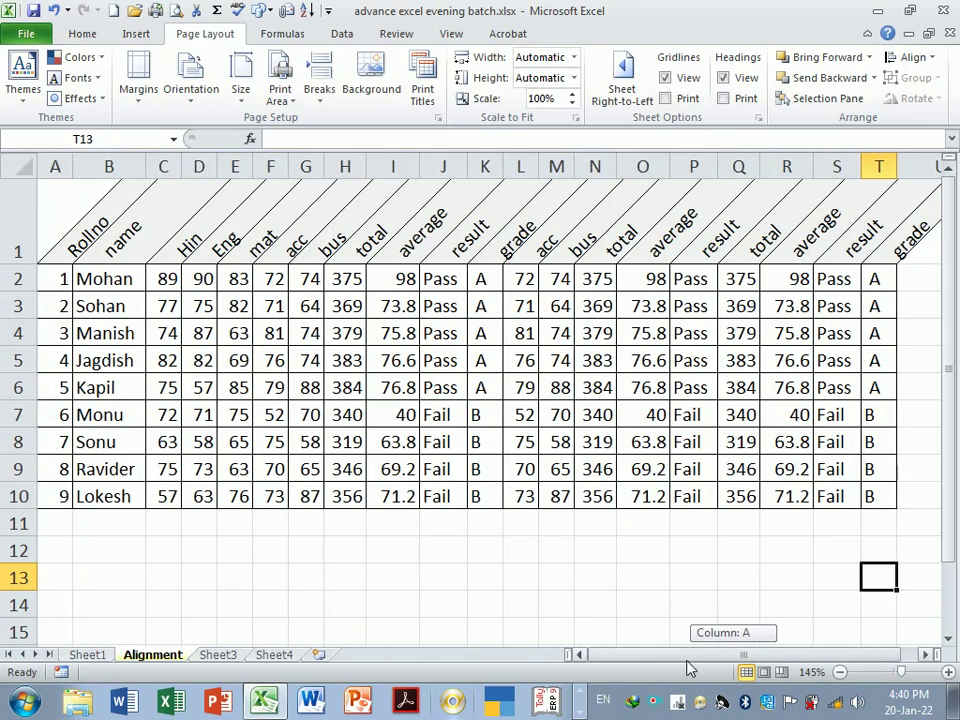
left_click(686, 580)
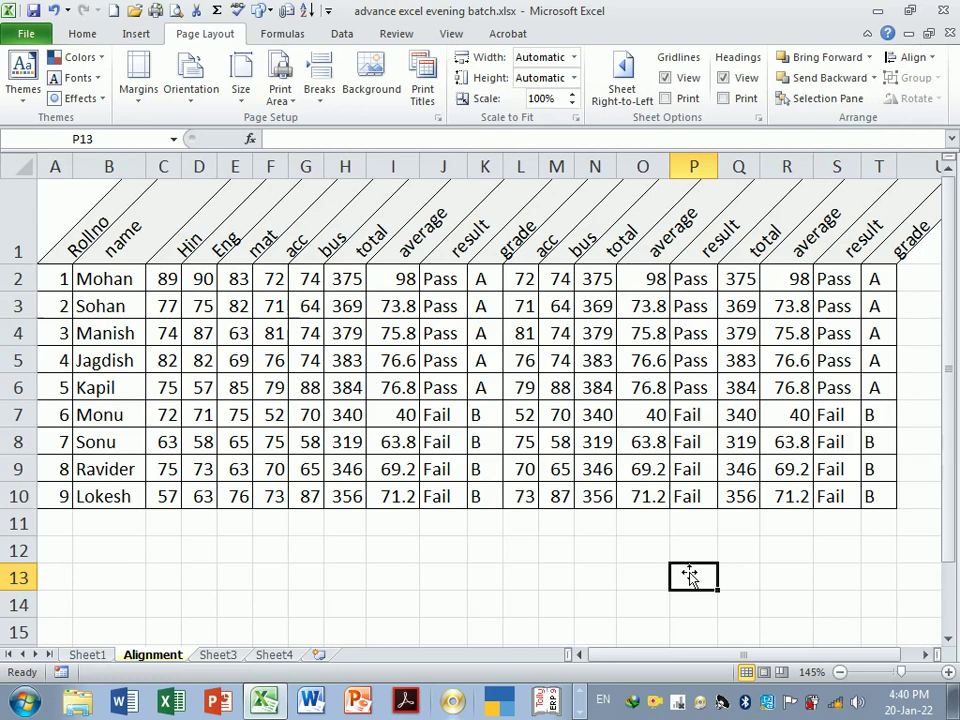
scroll(683, 540, "down", 1, "ctrl")
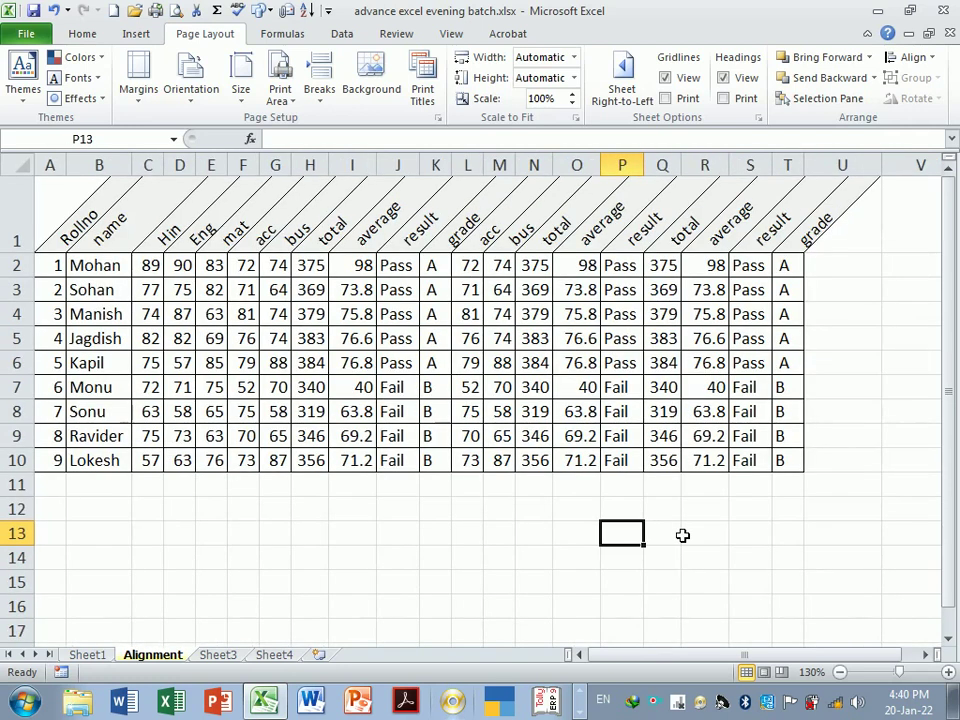
scroll(683, 536, "down", 1, "ctrl")
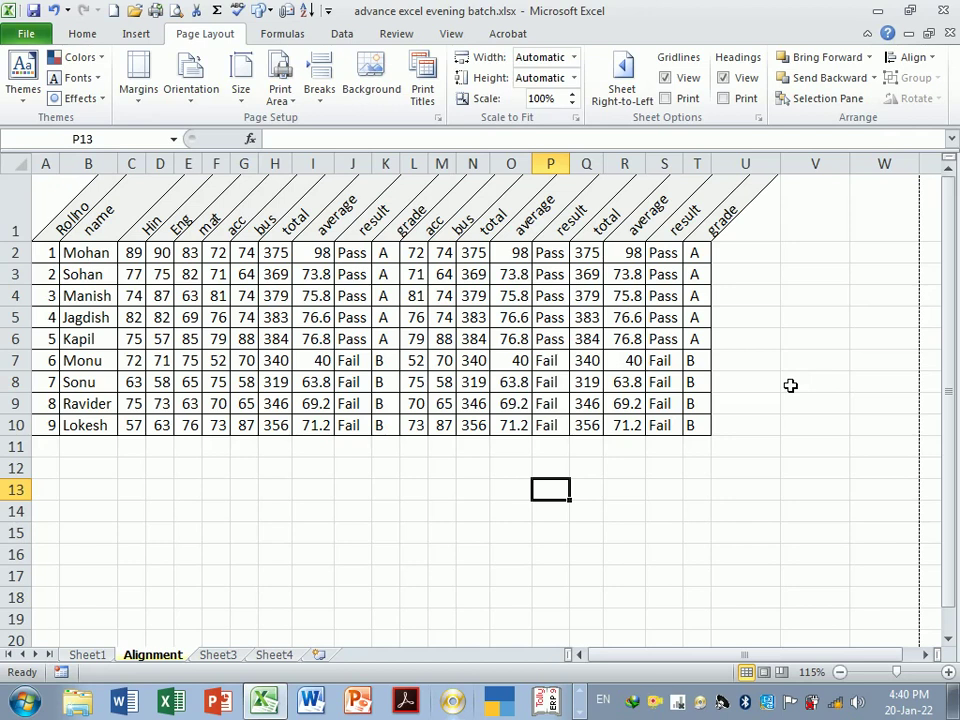
left_click(790, 385)
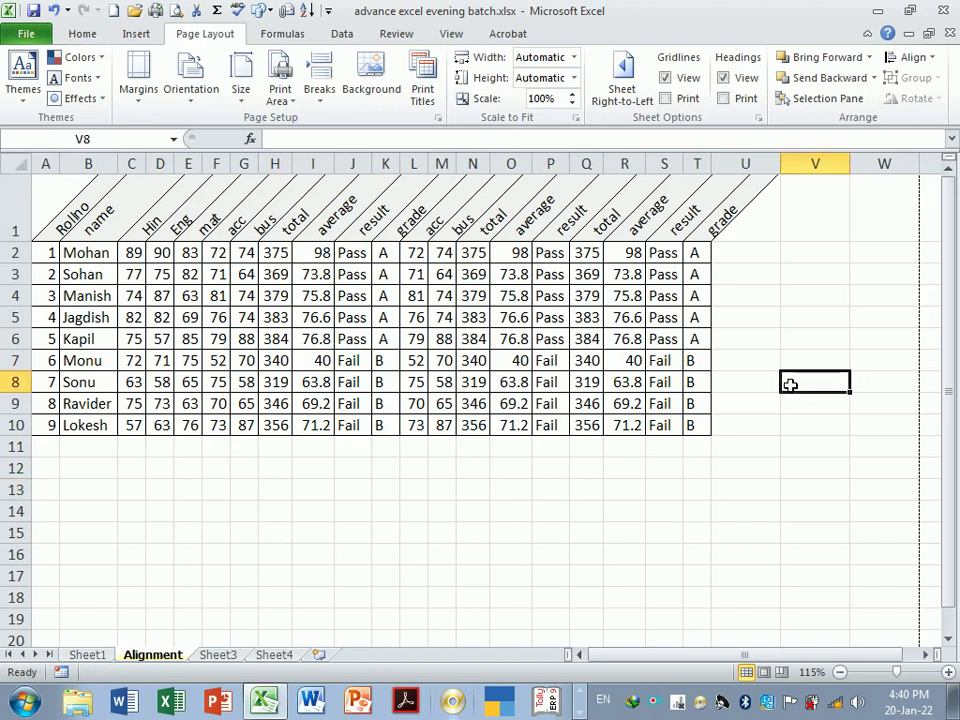
left_click(733, 488)
left_click(558, 302)
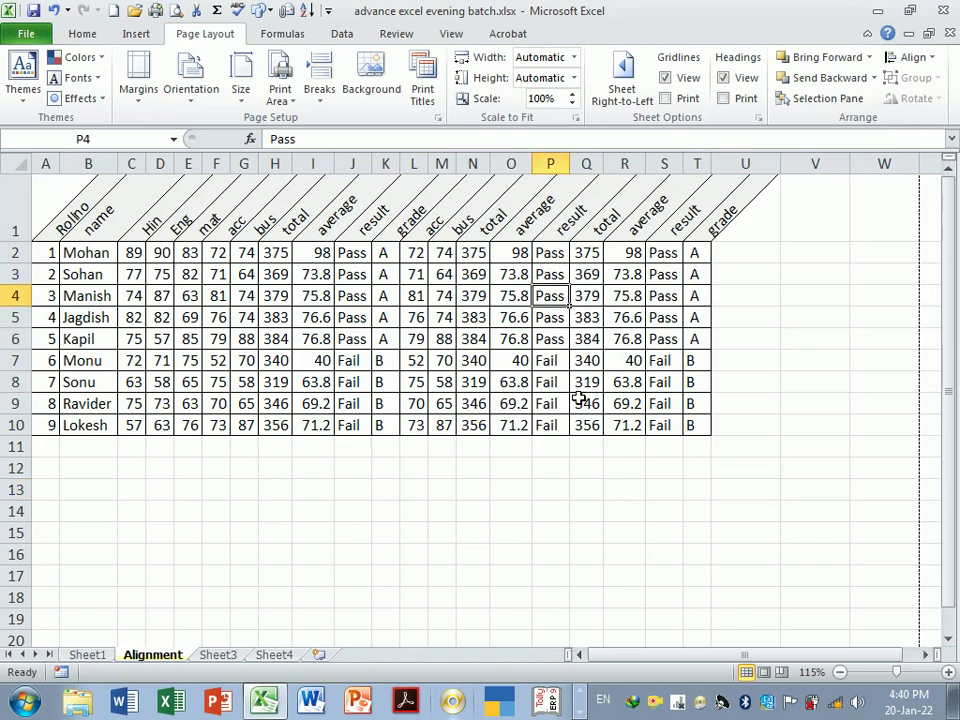
left_click(588, 452)
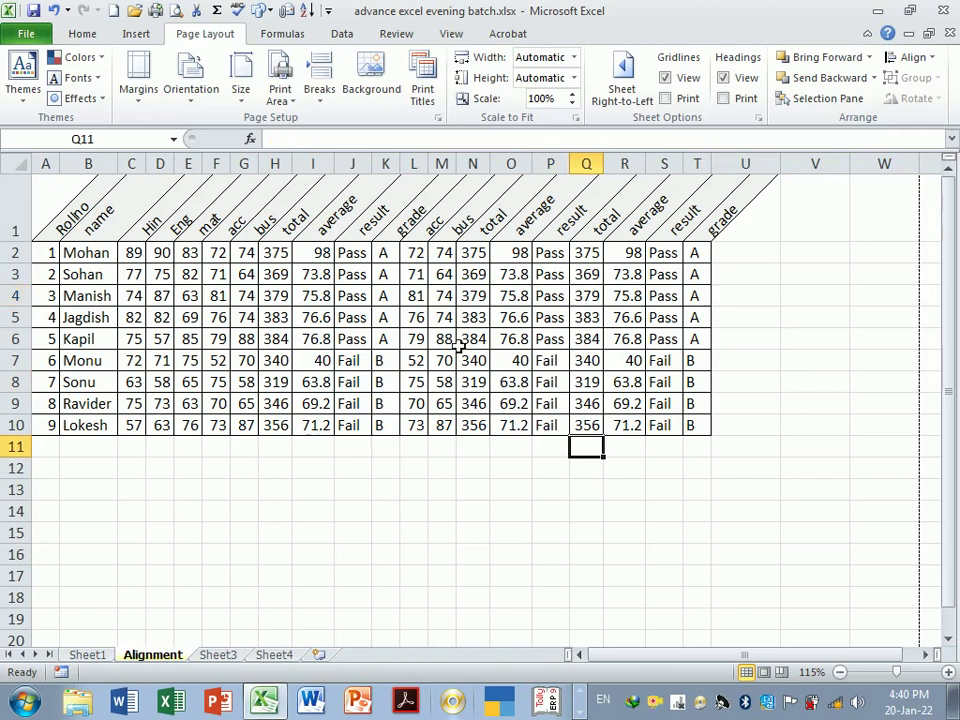
Rotate the B1:T1 headers, name through grade, to 90 degrees in the Alignment settings
mouse_move(75, 195)
left_mouse_down()
mouse_move(235, 218)
mouse_move(634, 200)
mouse_move(707, 215)
left_mouse_up()
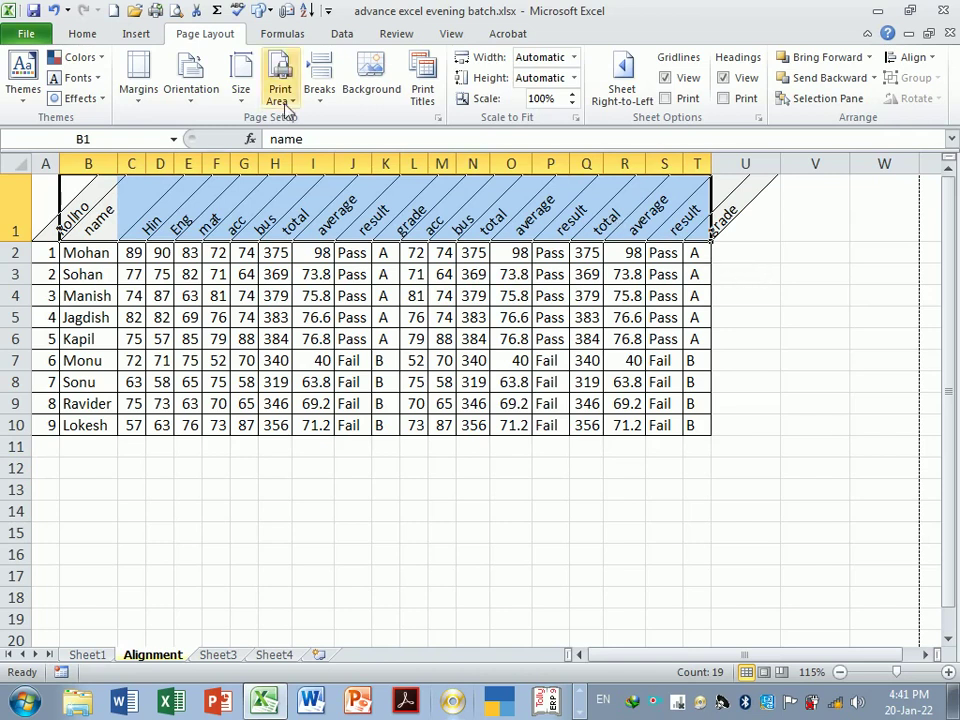
left_click(82, 33)
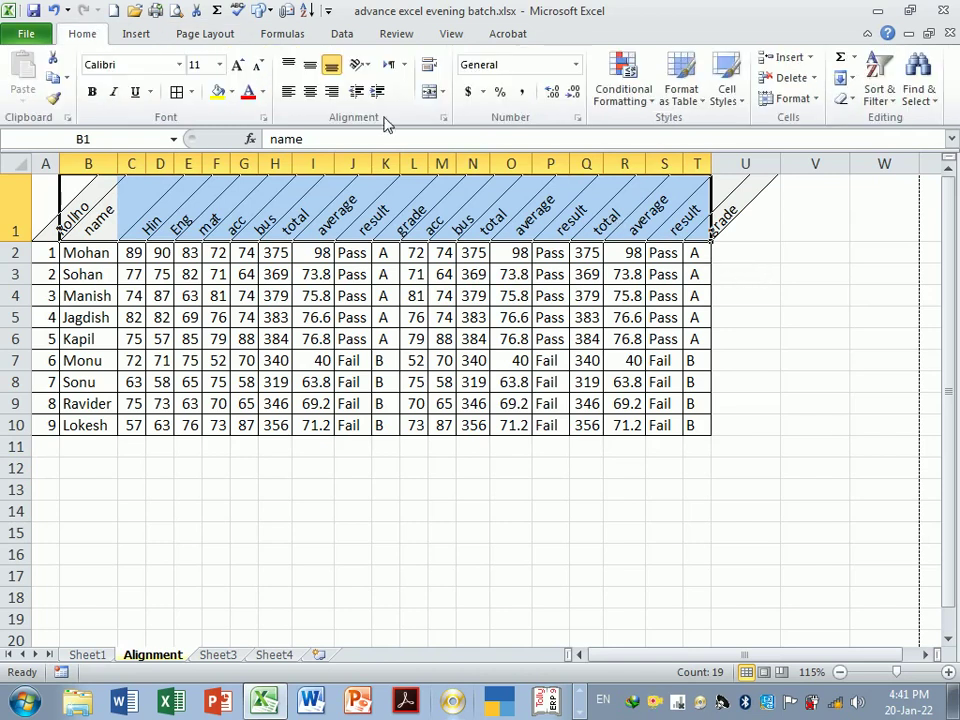
left_click(445, 121)
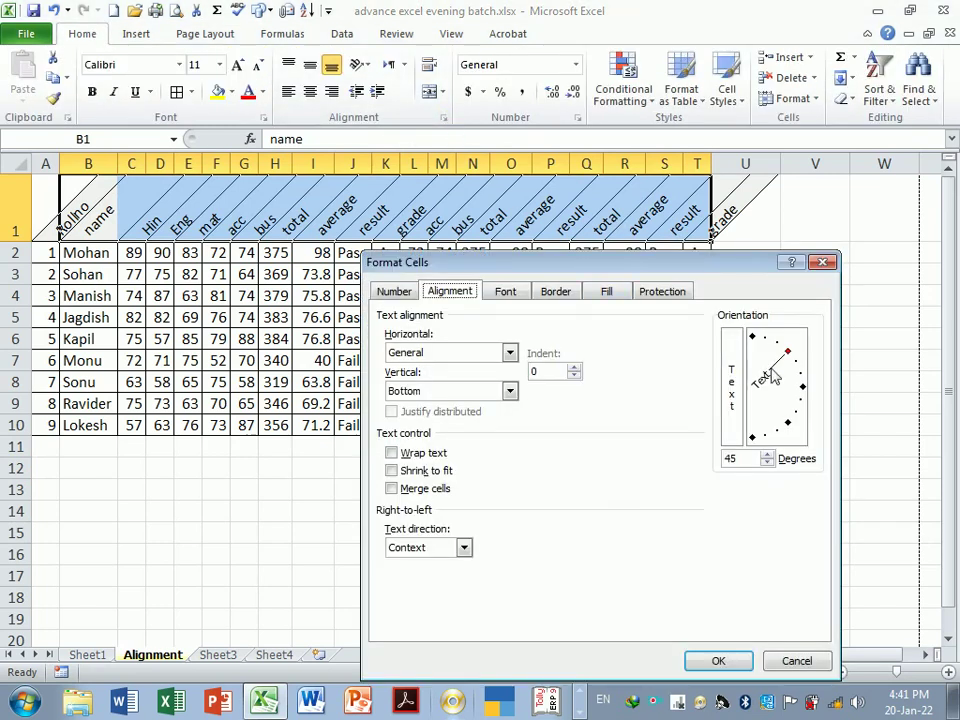
left_click_drag(787, 352, 751, 358)
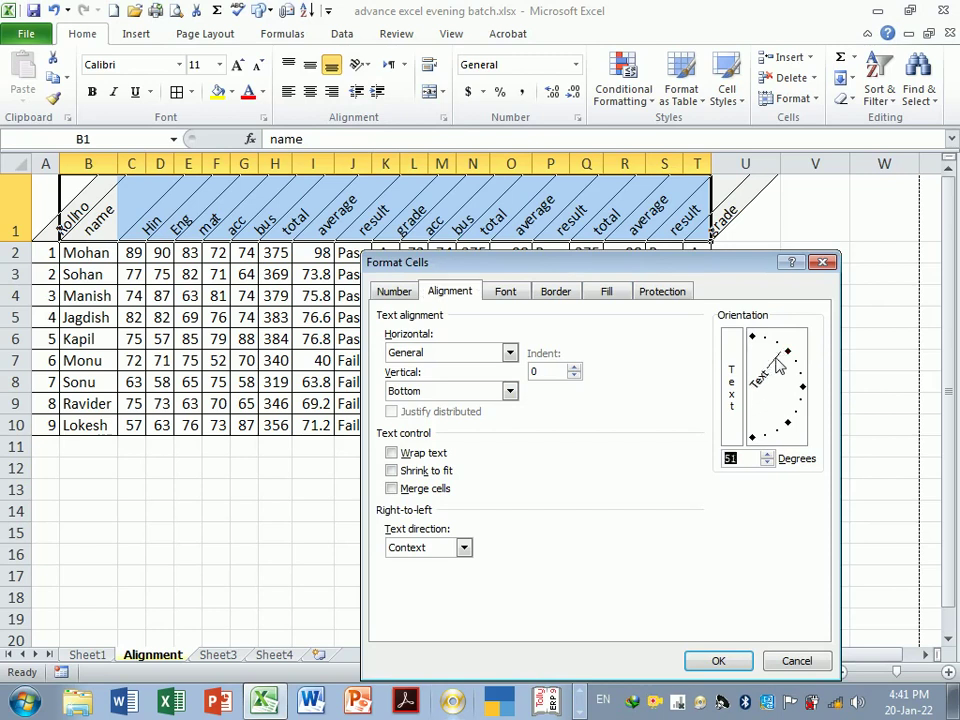
left_click(738, 664)
left_click(546, 298)
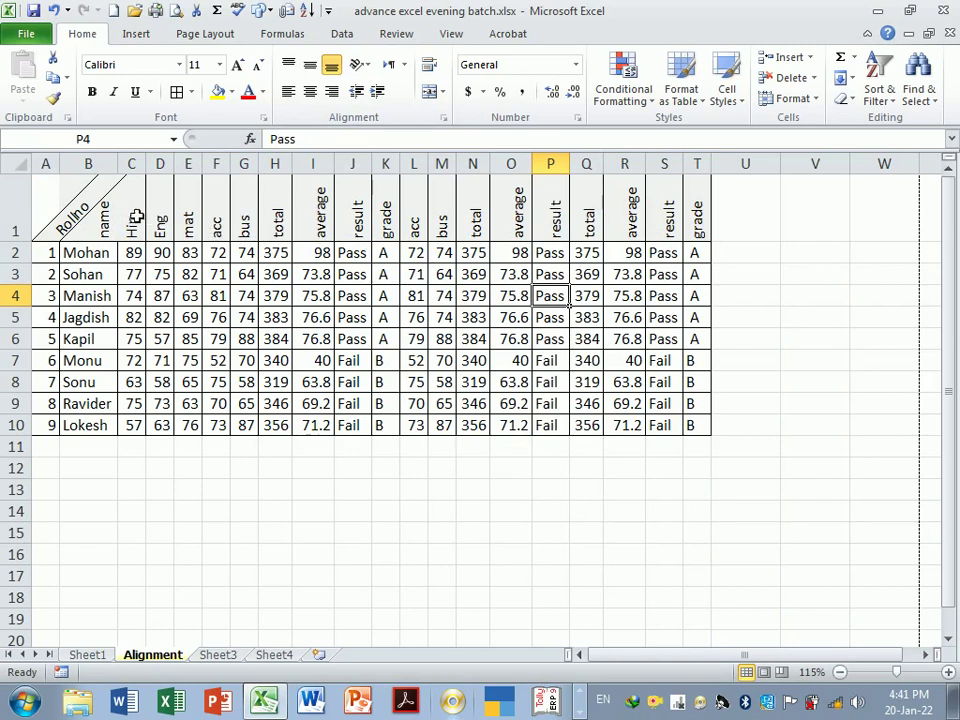
Use Format Painter to copy the Eng header's vertical text onto Rollno and name
left_click(80, 205)
left_click(158, 230)
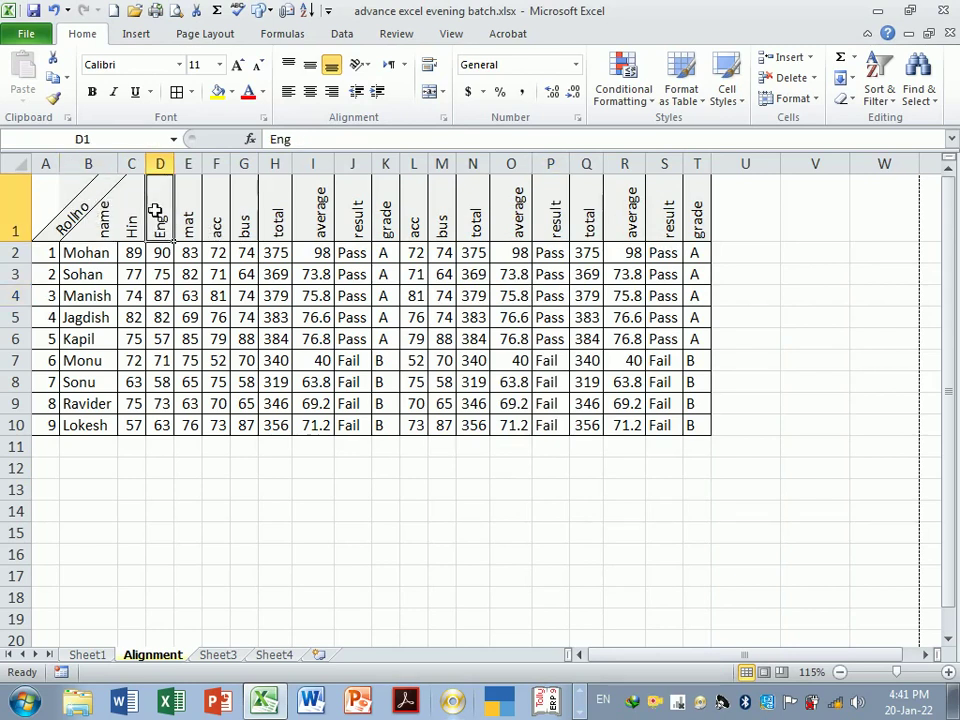
left_click(54, 98)
left_click_drag(60, 197, 82, 205)
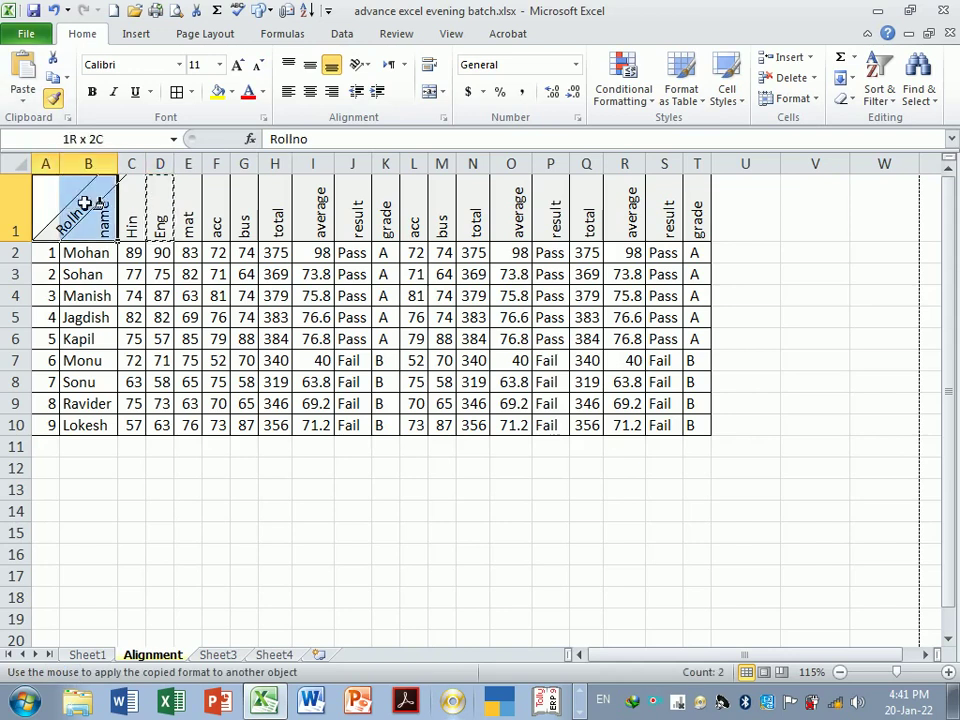
left_click(186, 229)
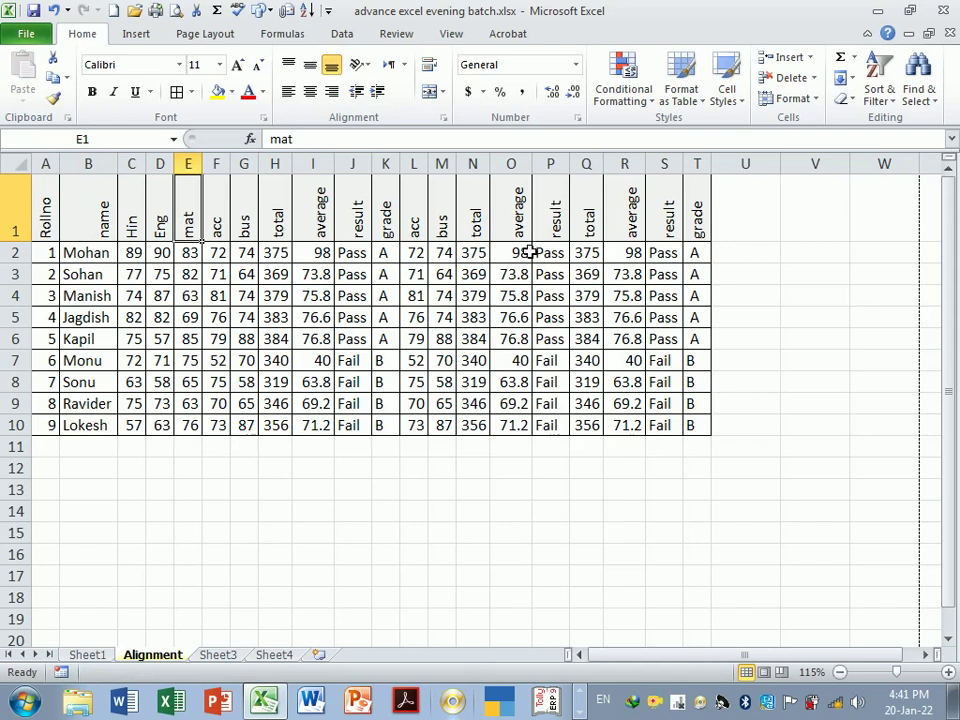
Select the whole header row A1:T1, from Rollno to grade
left_click_drag(528, 252, 531, 428)
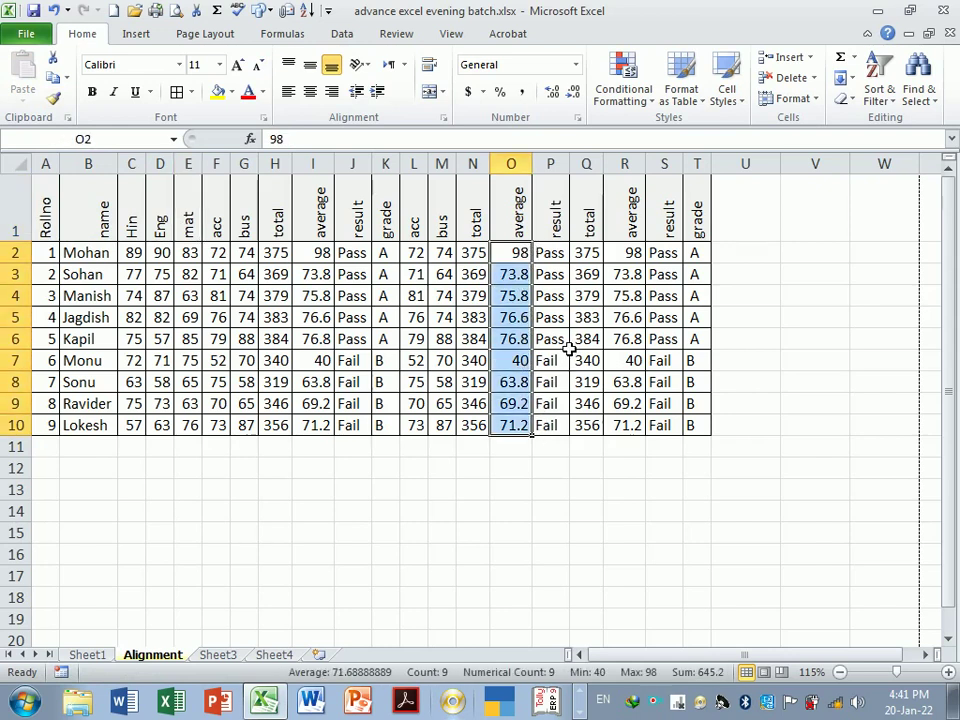
left_click(553, 340)
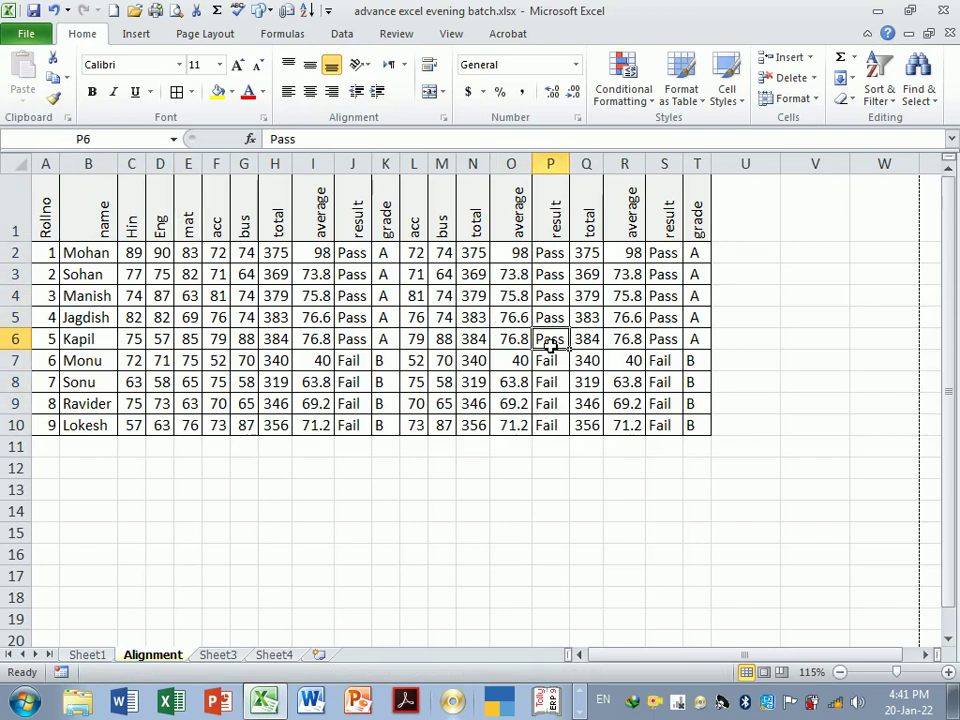
left_click(112, 322)
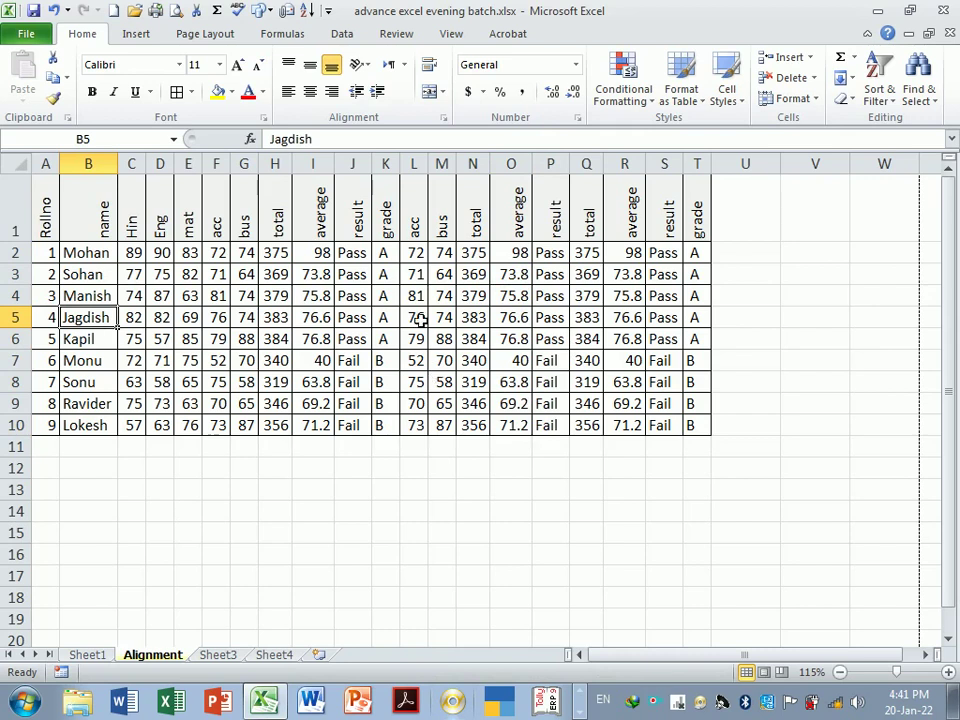
left_click_drag(46, 212, 705, 234)
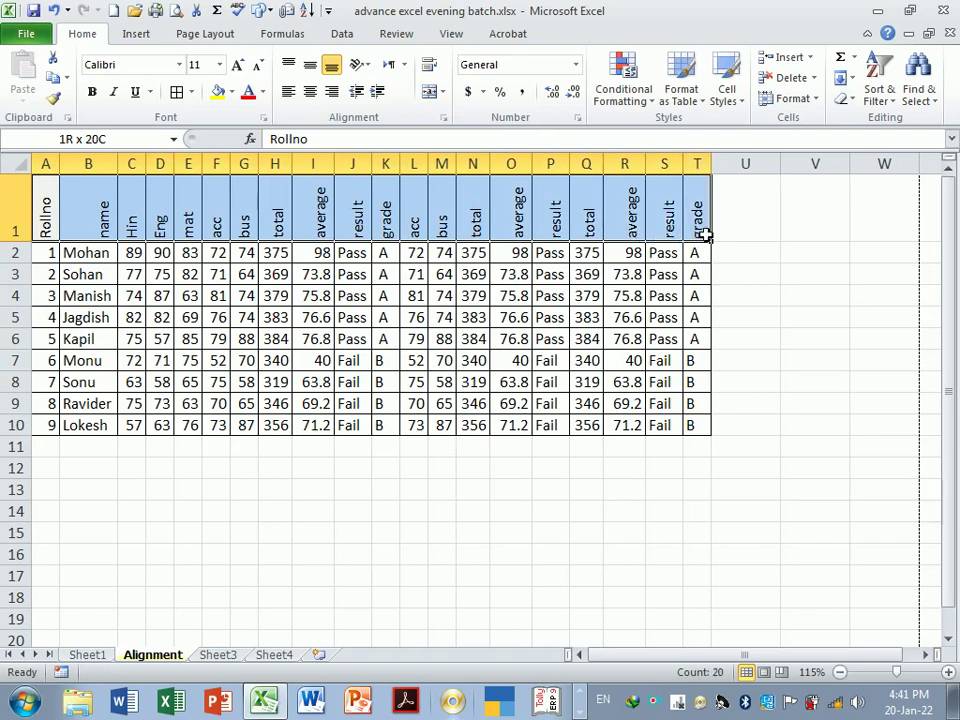
Align the A1:T1 headers left and vertically middle, after trying centre and top alignment
left_click(310, 91)
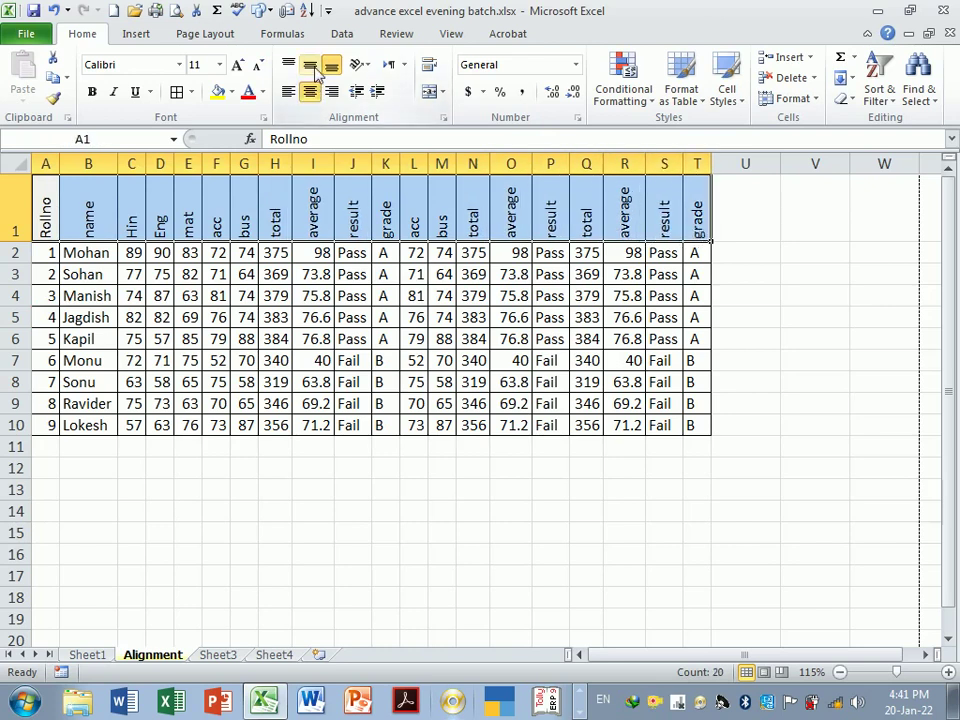
left_click(311, 66)
left_click(288, 65)
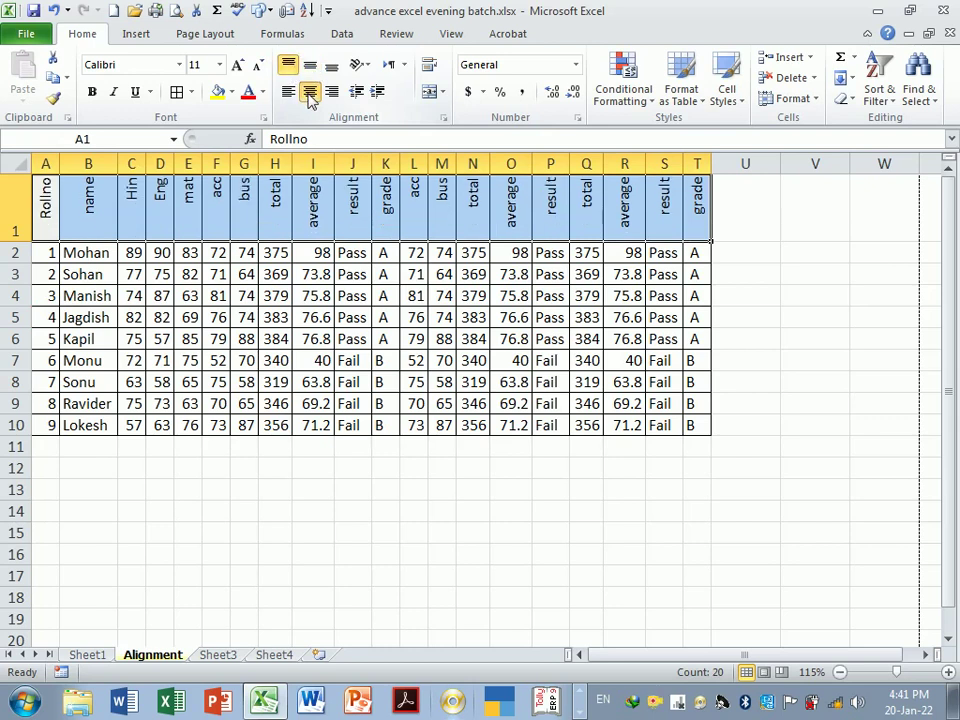
left_click(288, 91)
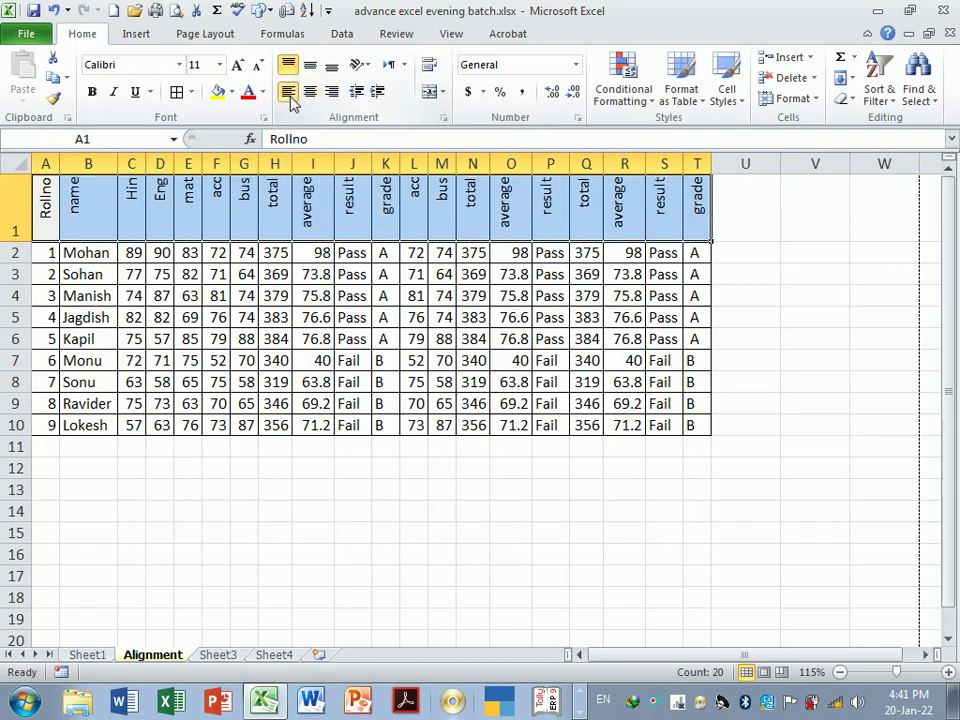
left_click(310, 65)
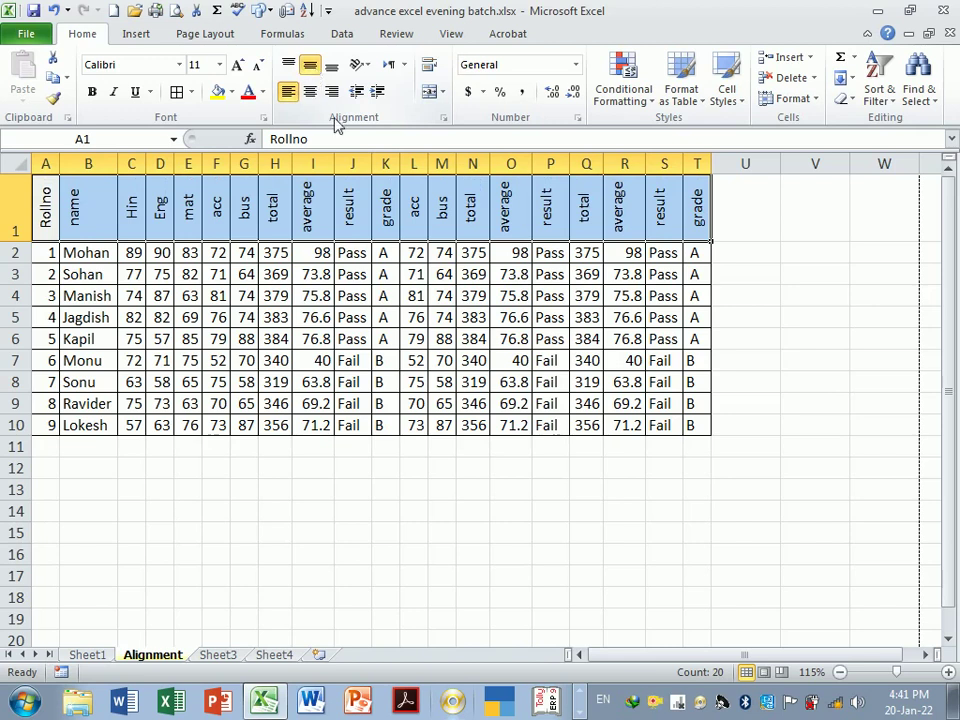
left_click(443, 297)
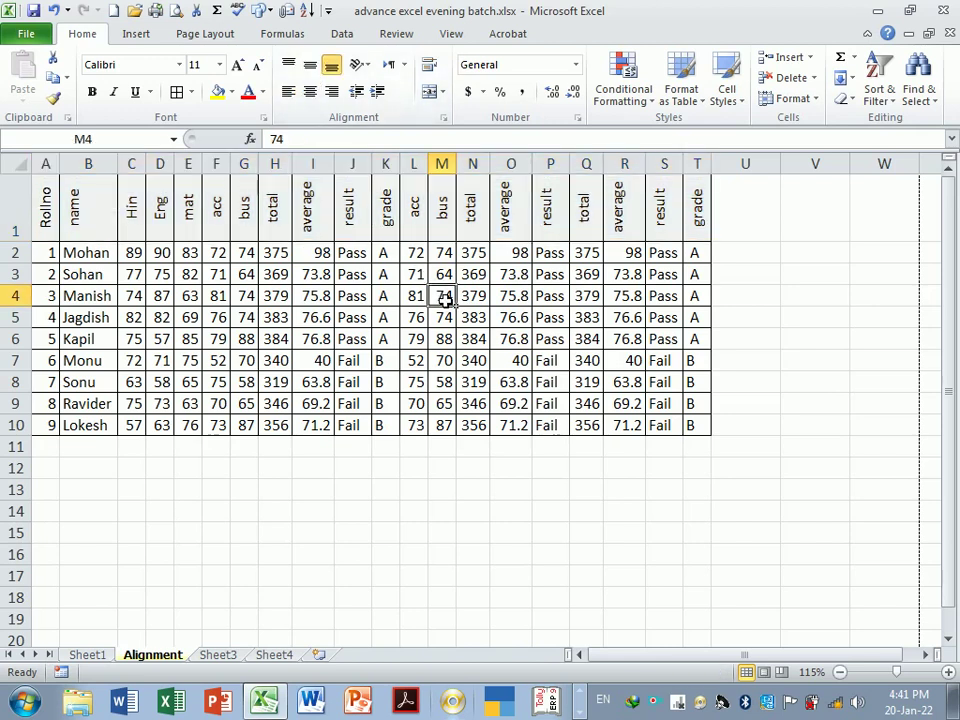
left_click(597, 463)
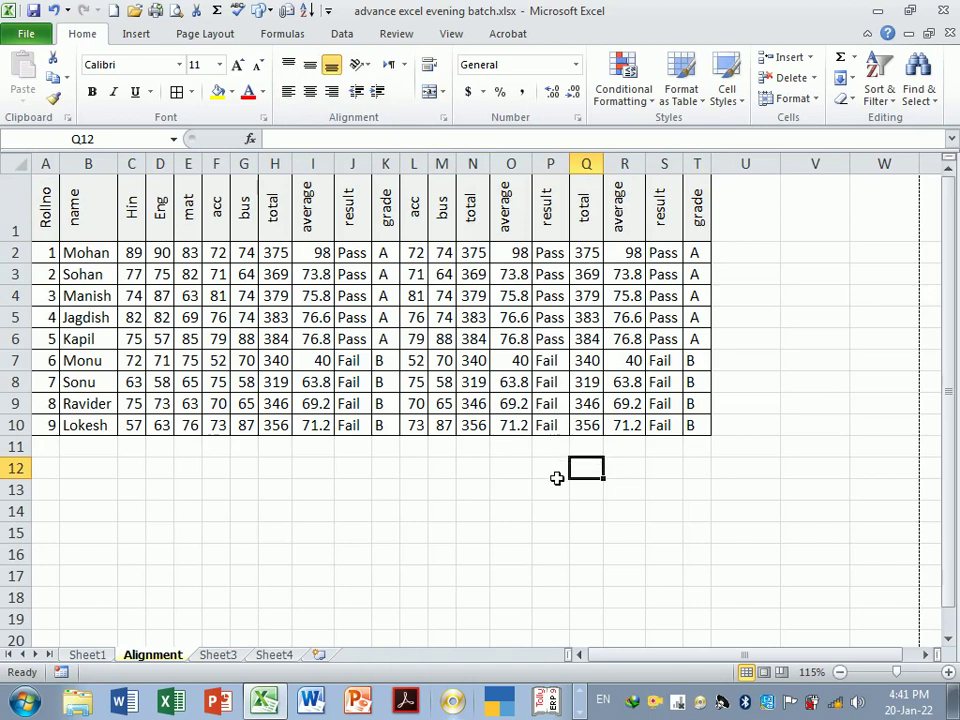
Choose an empty cell below the table and view its Border and Fill options in Format Cells
left_click(556, 477)
left_click(561, 495)
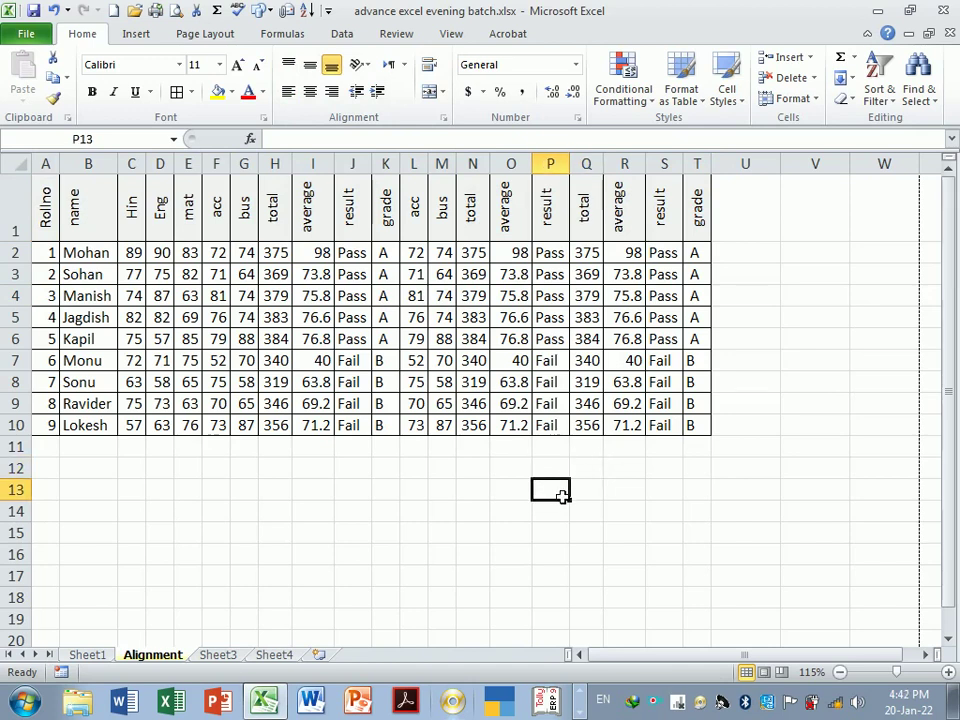
left_click(630, 503)
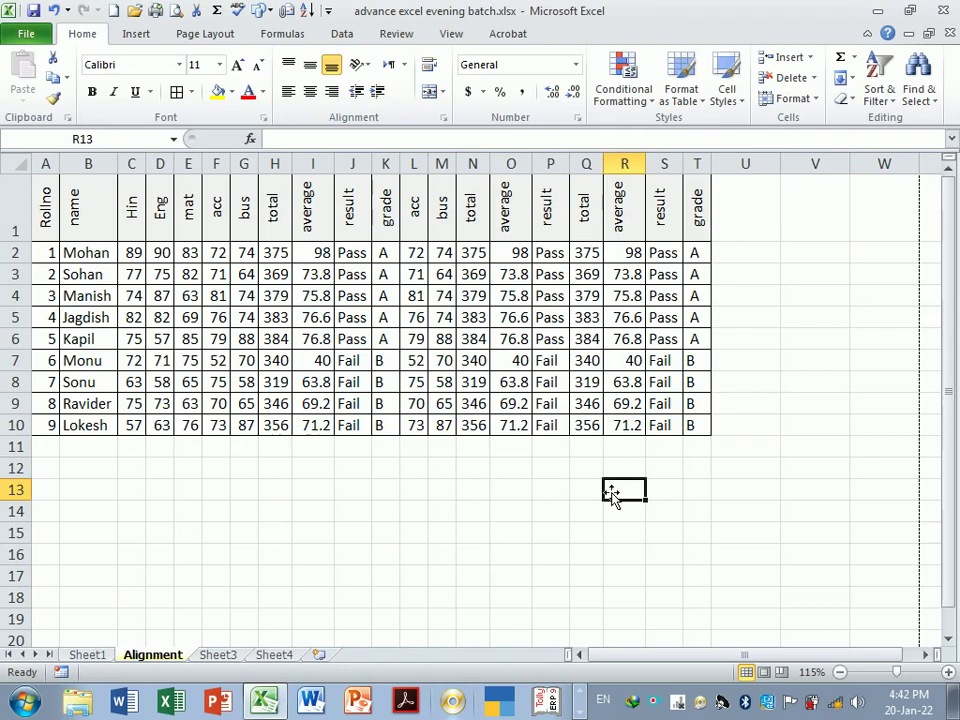
left_click(583, 519)
key("ctrl+1")
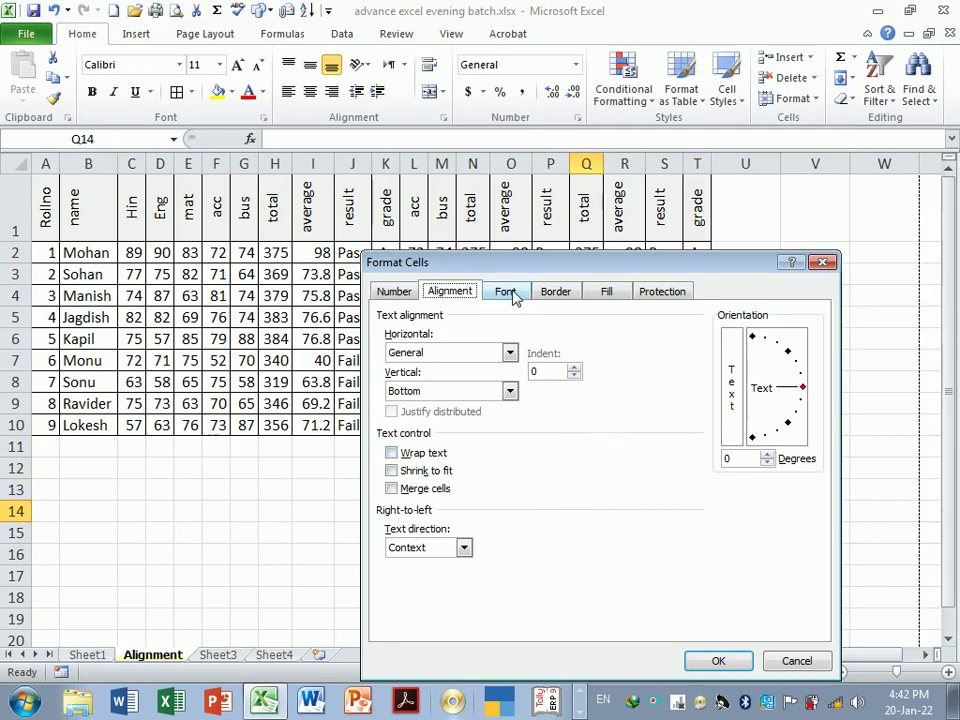
left_click(549, 295)
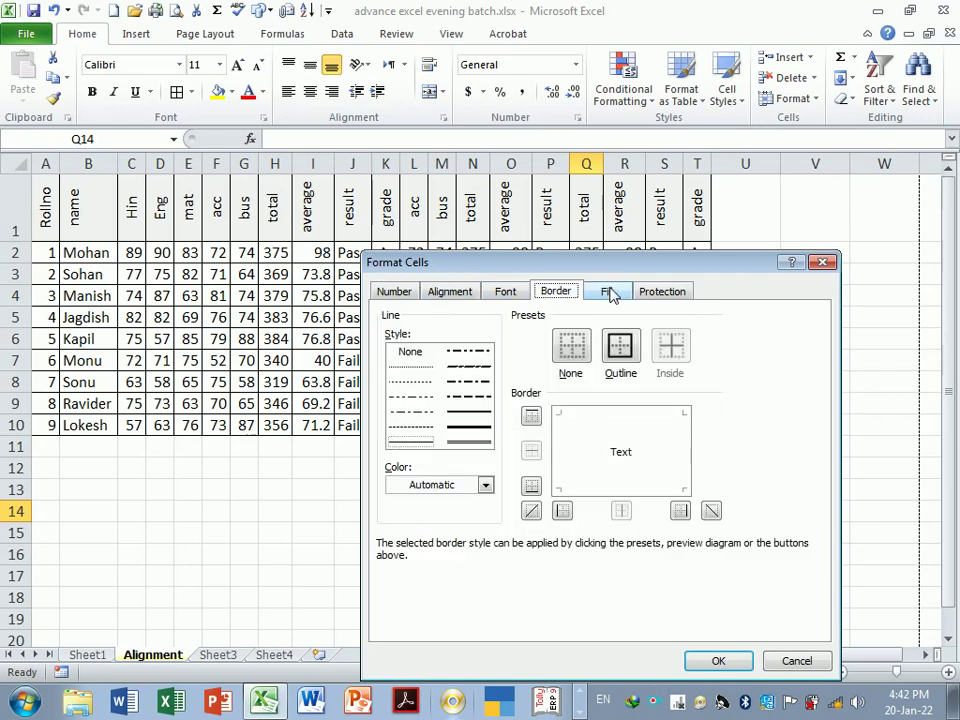
left_click(610, 293)
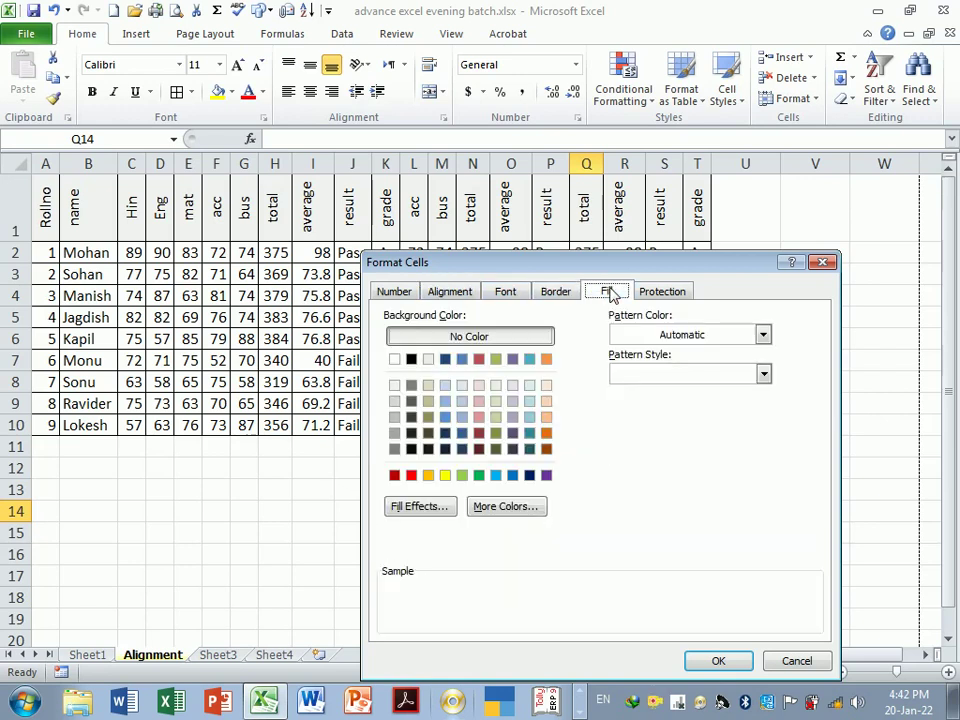
Browse the Border, Font and Fill tabs again, then close Format Cells unchanged
left_click(557, 292)
left_click(507, 295)
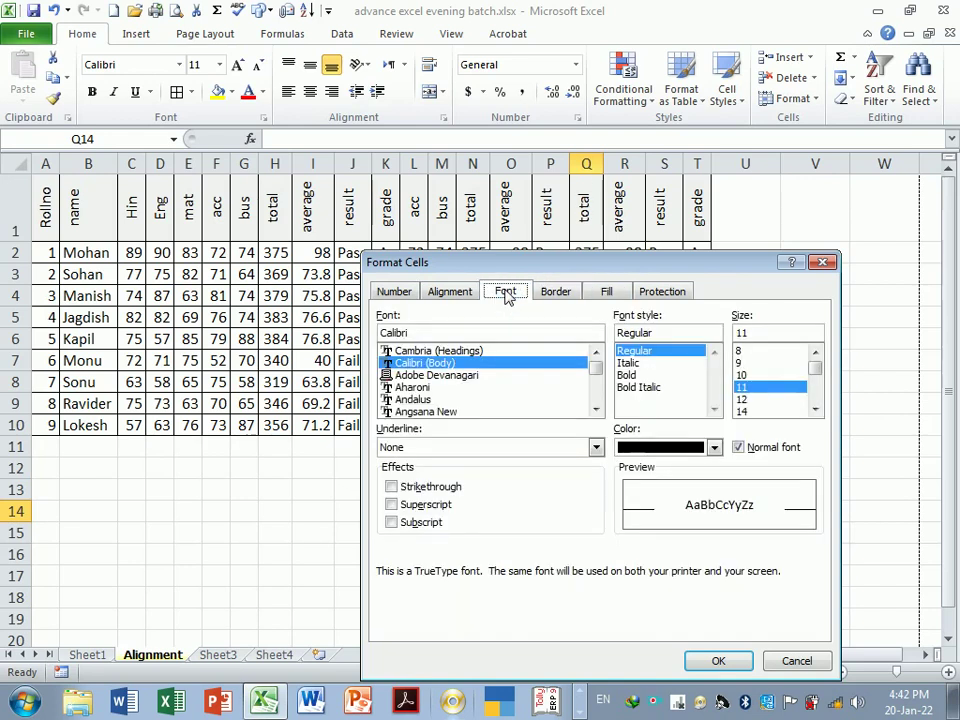
left_click(551, 293)
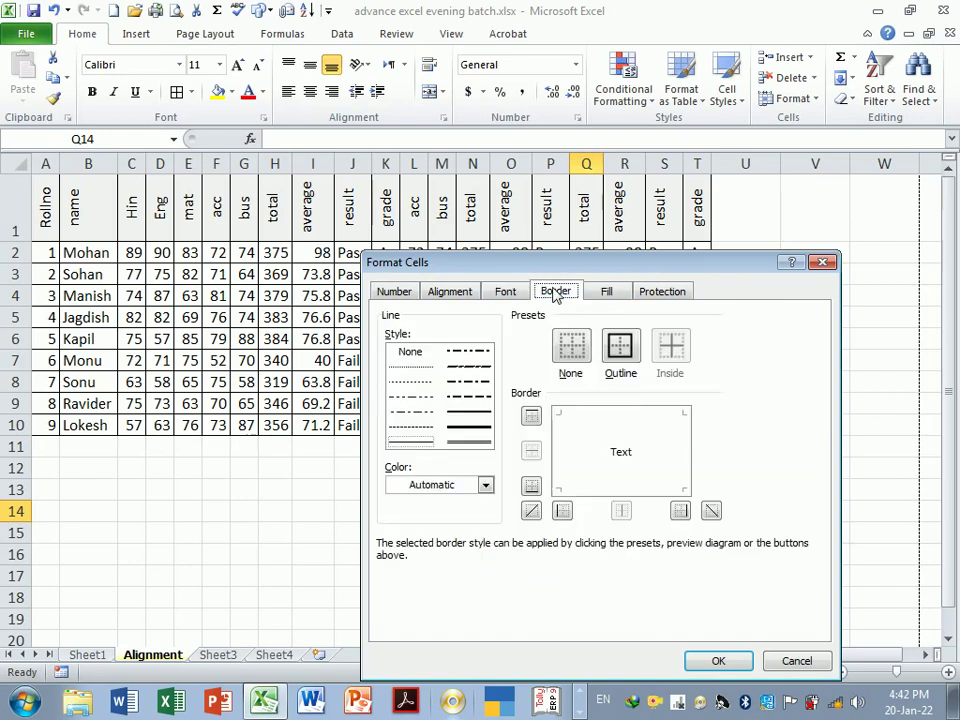
left_click(600, 300)
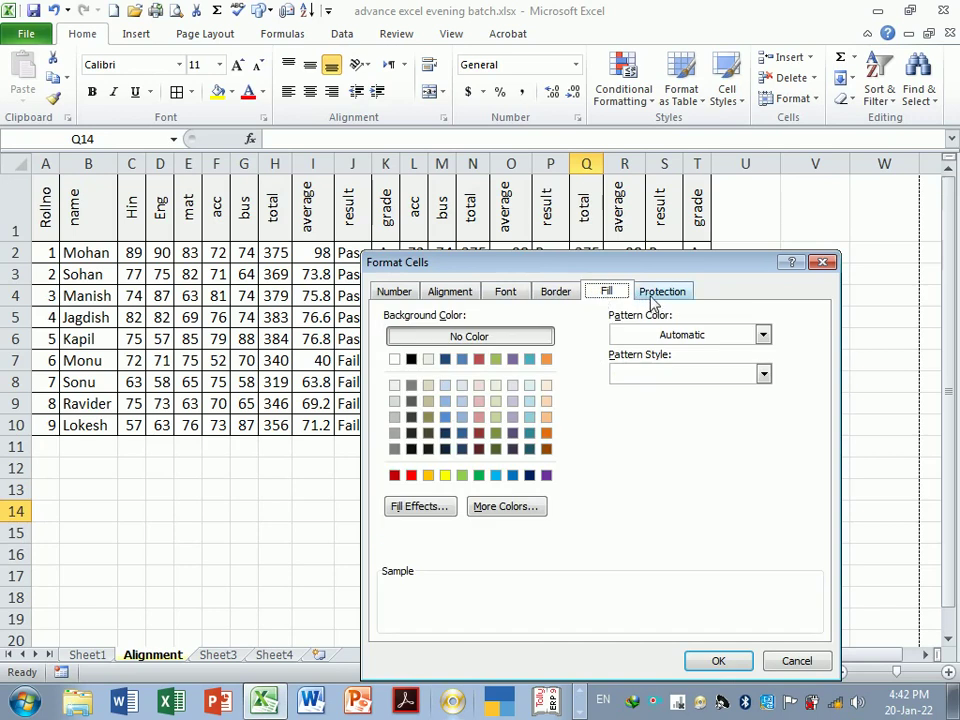
left_click(504, 296)
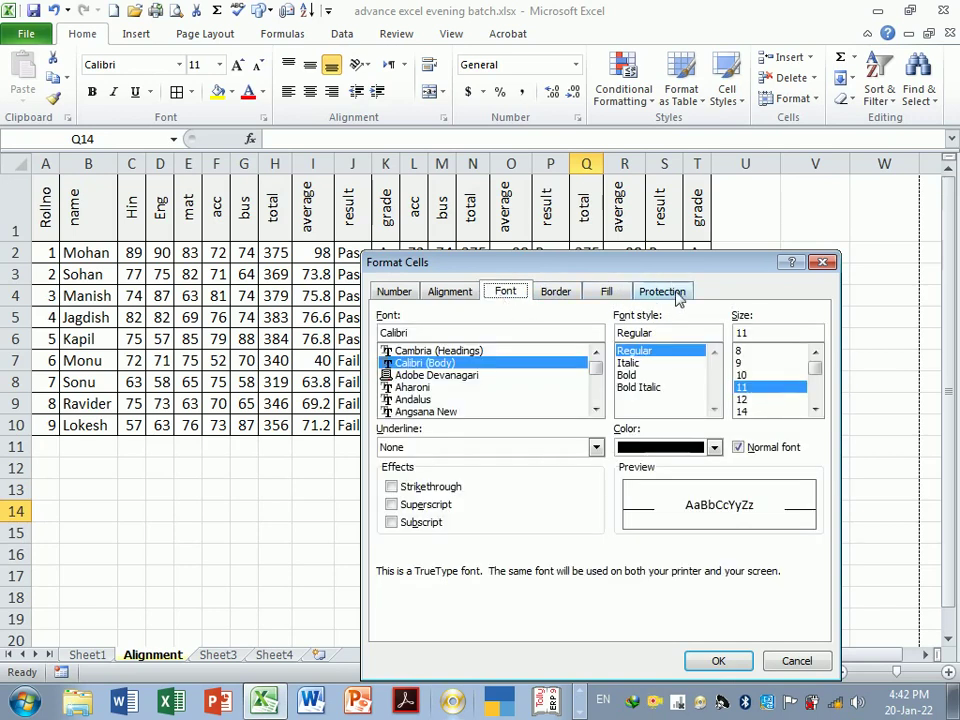
left_click(822, 263)
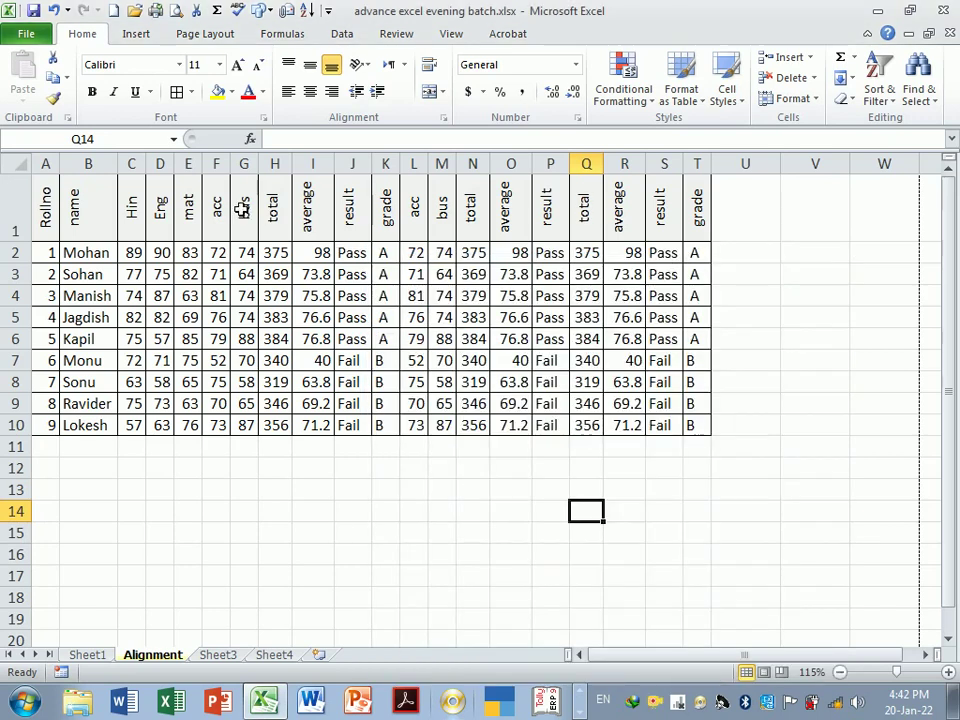
mouse_move(45, 205)
left_mouse_down()
mouse_move(200, 288)
mouse_move(705, 428)
left_mouse_up()
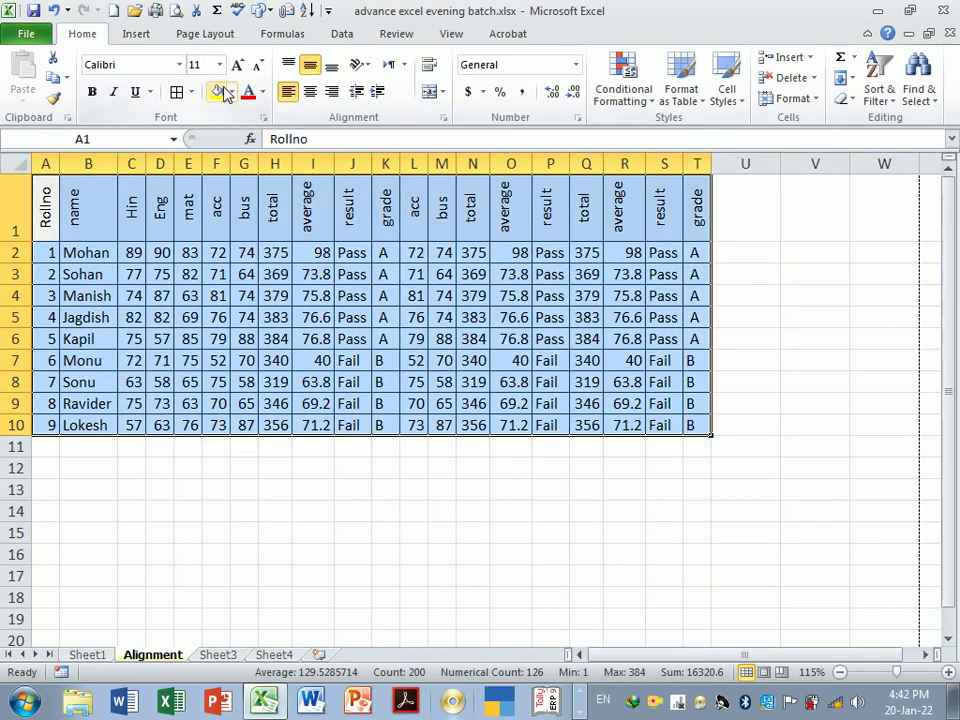
Set the marks table text to 12 point with Increase and Decrease Font Size
left_click(264, 119)
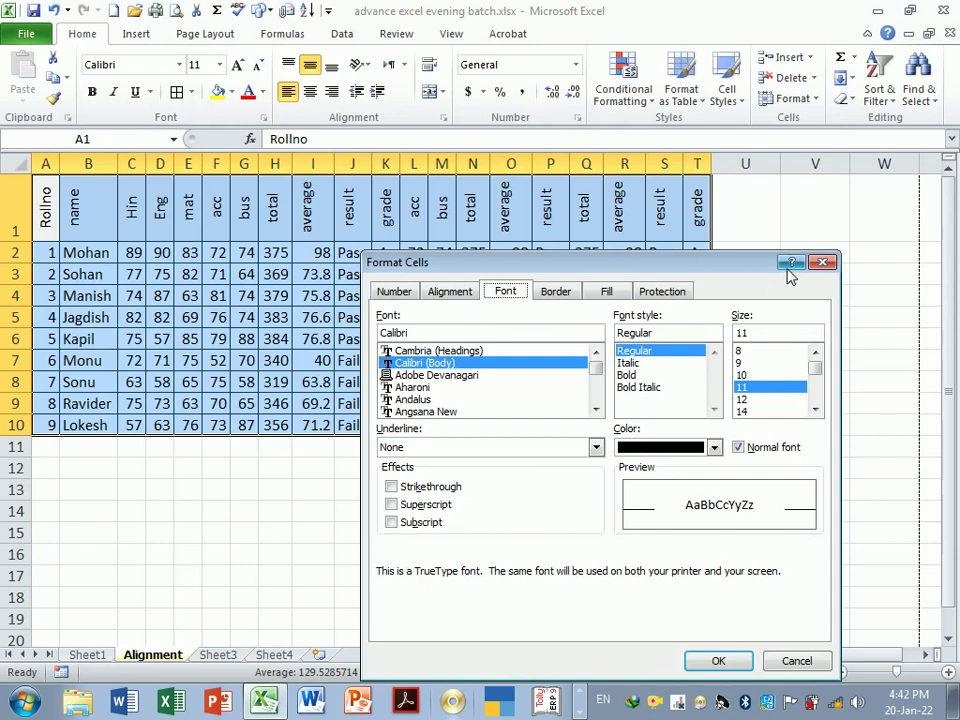
left_click(822, 263)
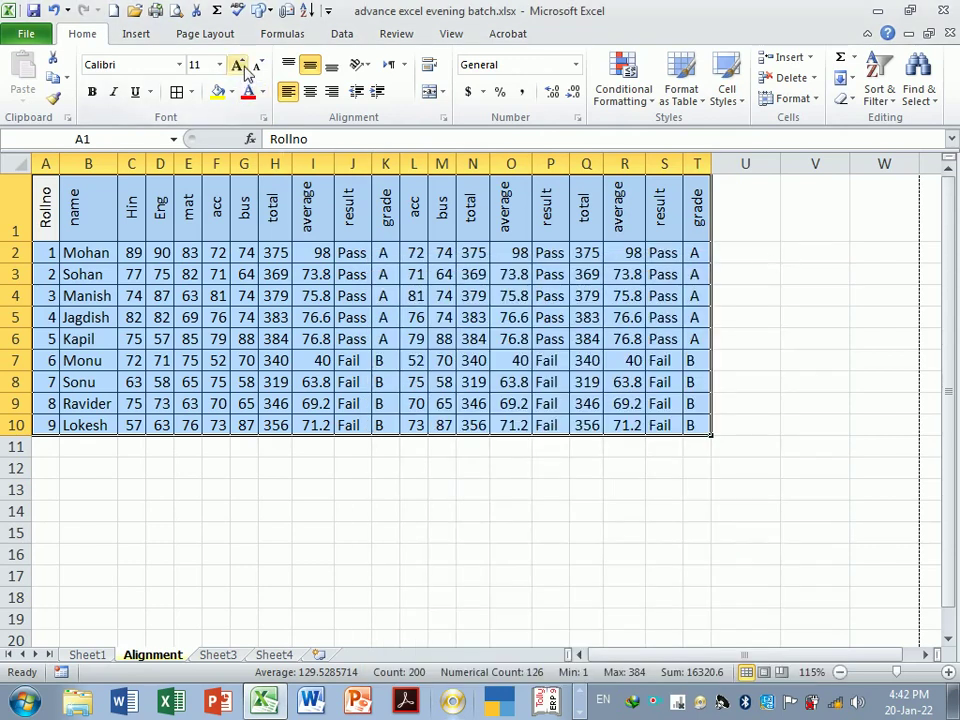
left_click(240, 66)
left_click(240, 66)
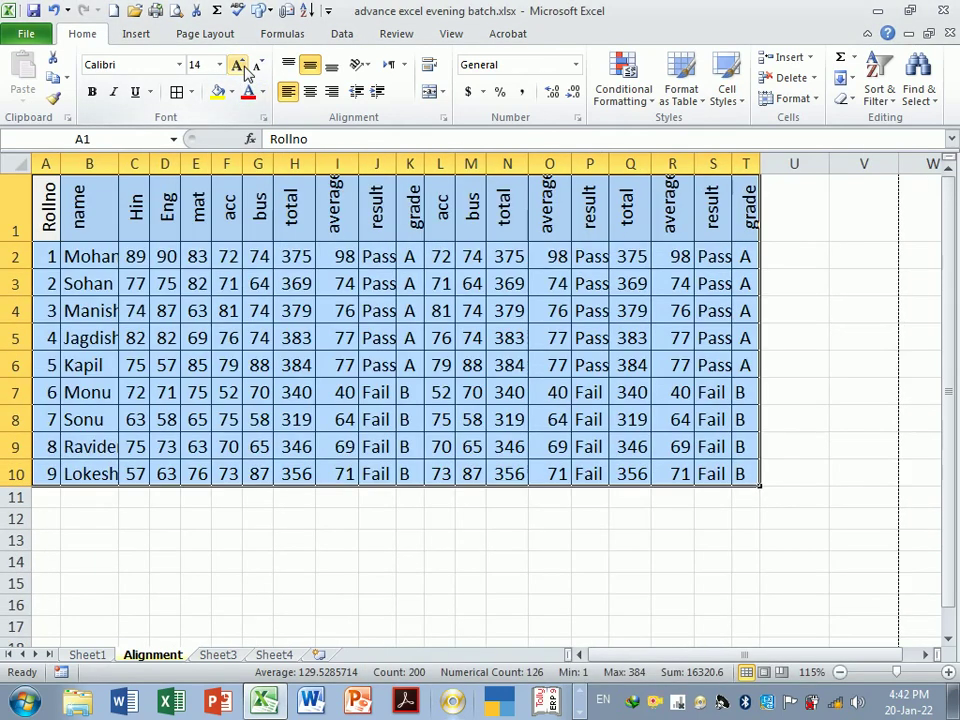
left_click(257, 66)
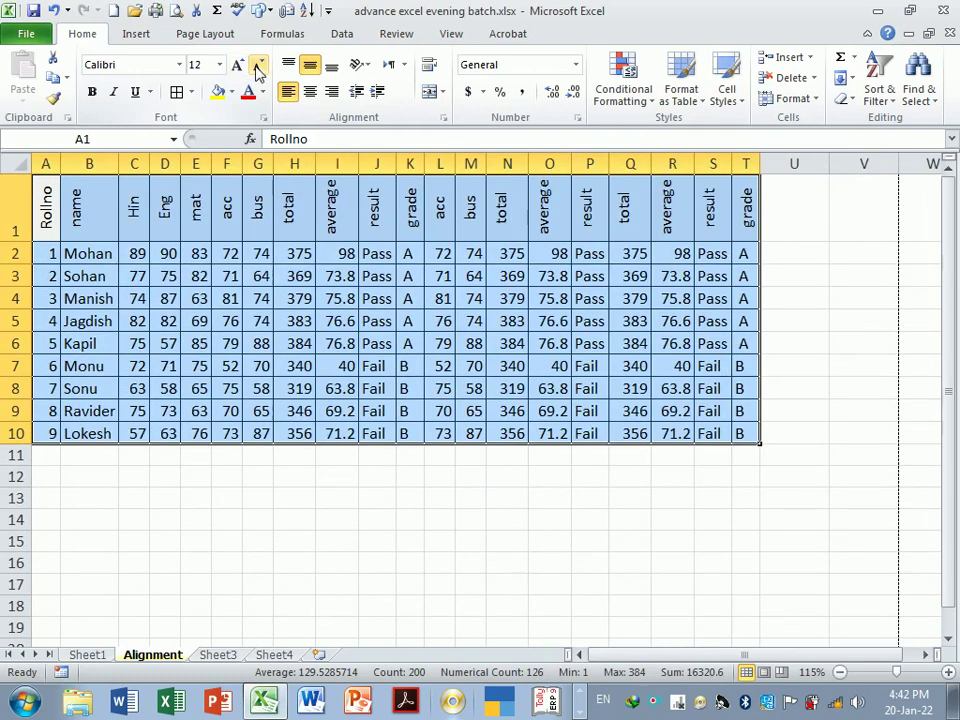
Check Format Cells from the shortcut menu, close it, and reselect A1:T10
right_click(320, 256)
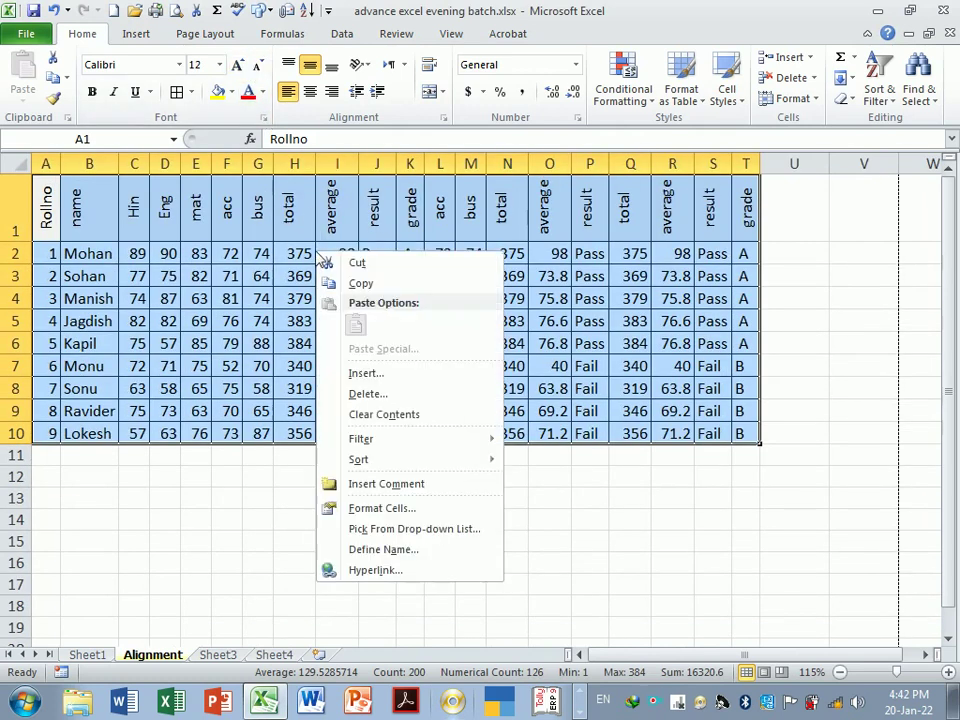
left_click(408, 509)
left_click(624, 263)
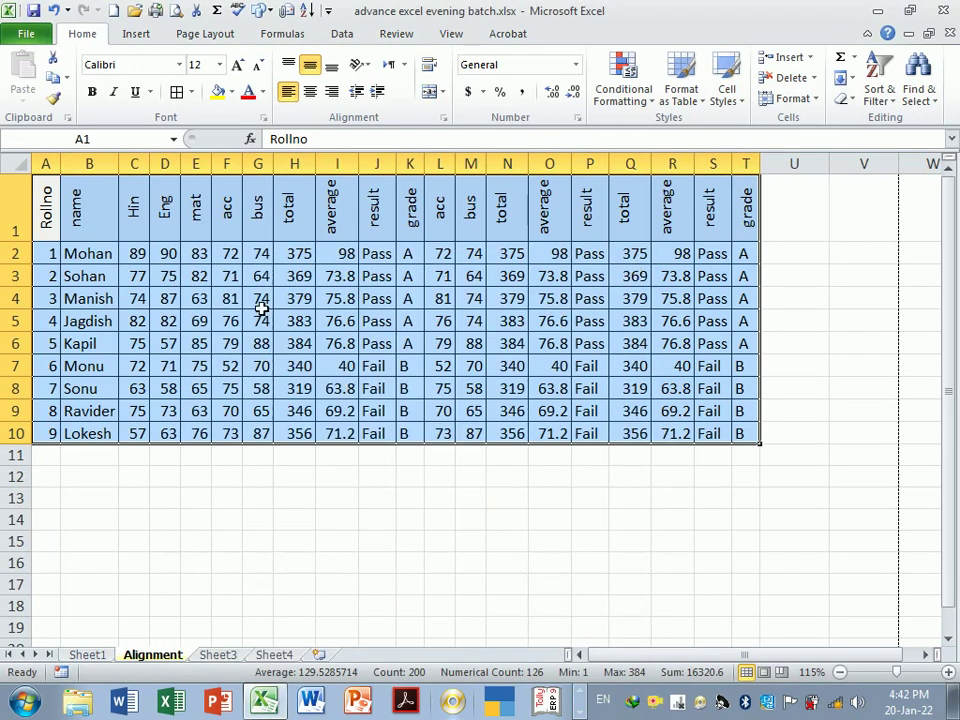
left_click(392, 519)
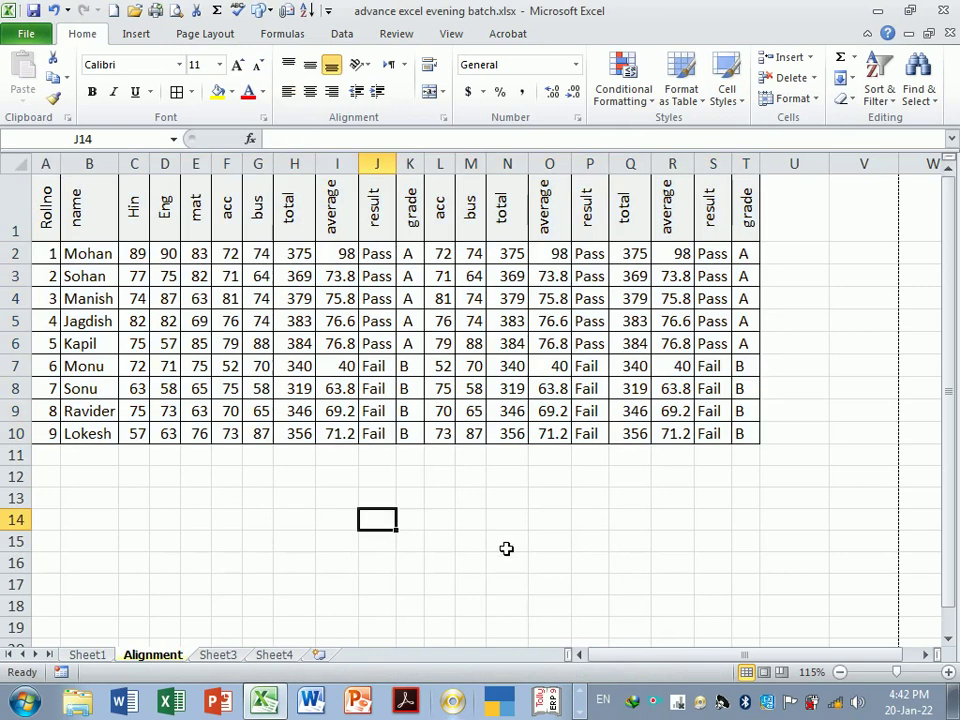
scroll(522, 551, "up", 1, "ctrl")
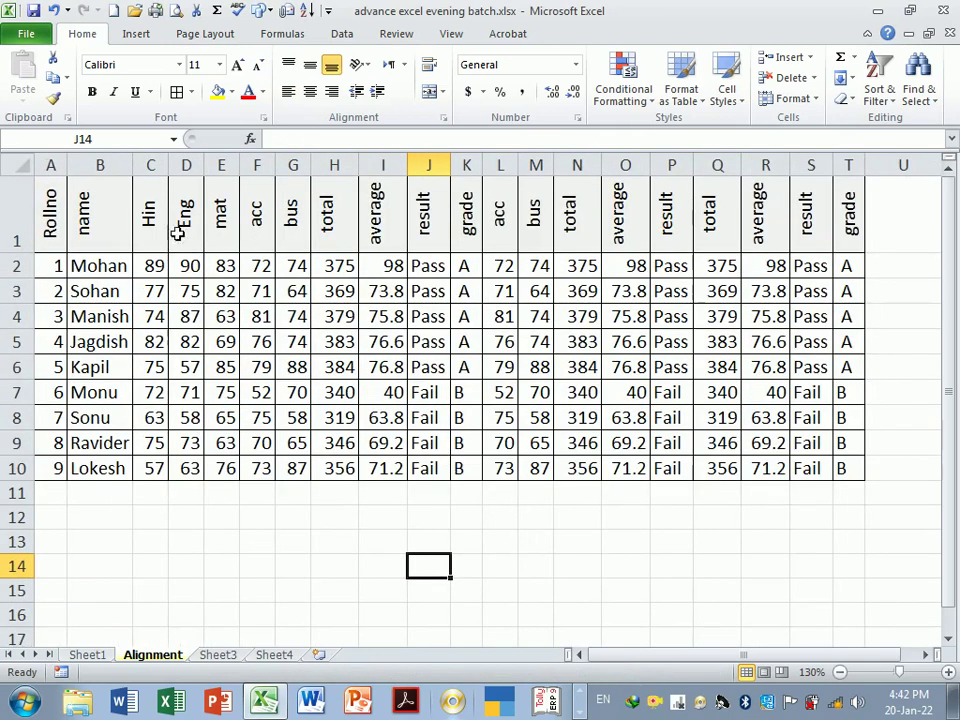
mouse_move(45, 185)
left_mouse_down()
mouse_move(845, 485)
mouse_move(857, 480)
left_mouse_up()
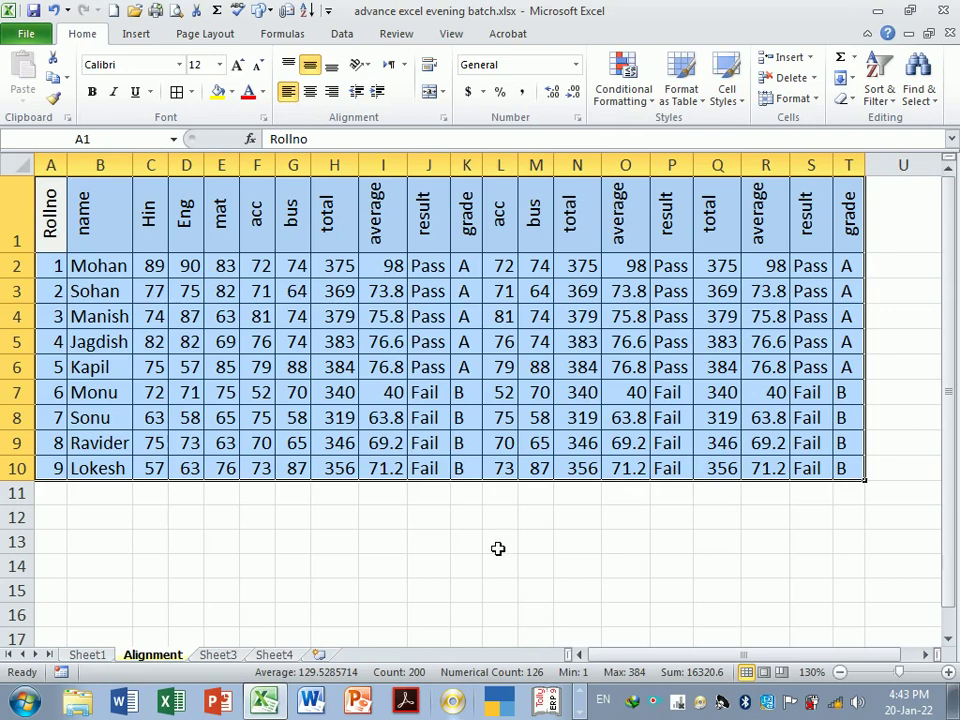
Scroll right until empty columns T to AE show beside the marks table
left_click(498, 548)
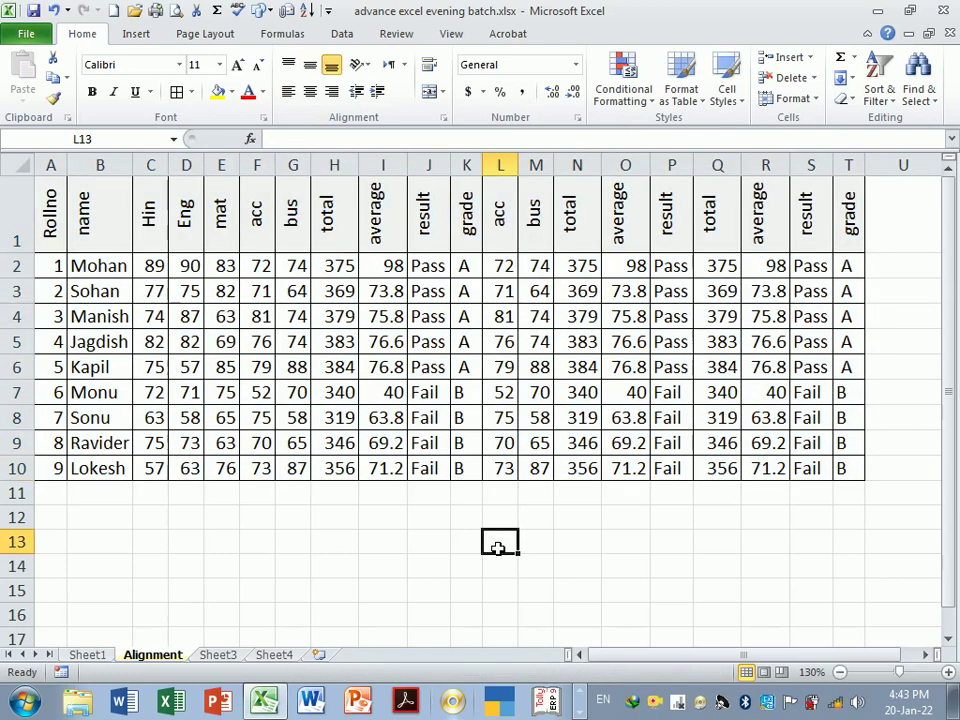
left_click(336, 520)
left_click_drag(360, 520, 388, 520)
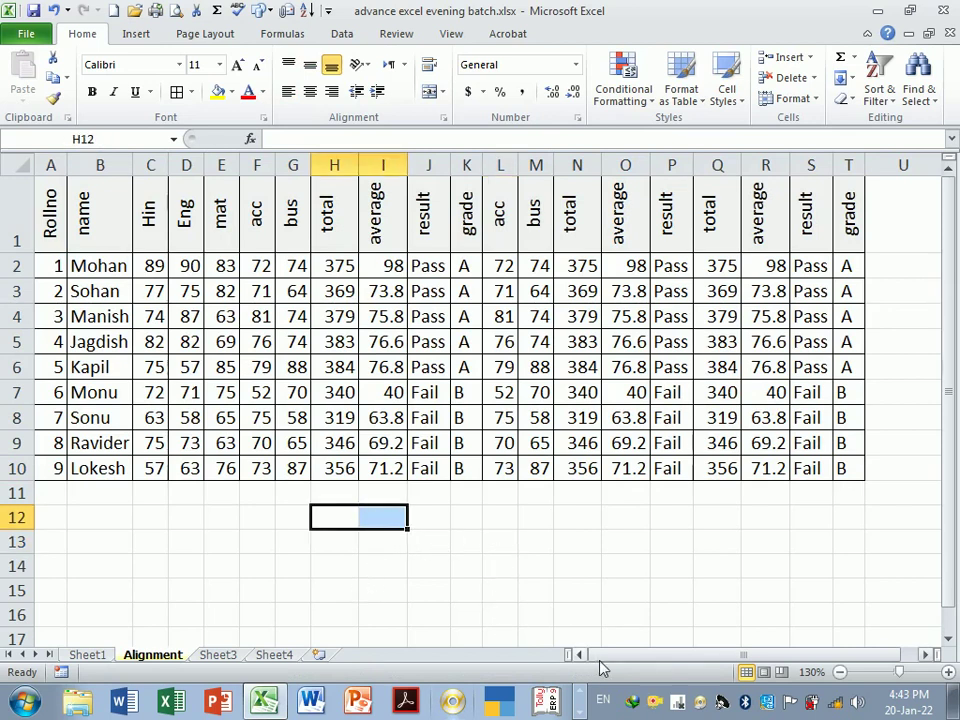
left_click_drag(619, 660, 643, 660)
scroll(600, 580, "down", 4)
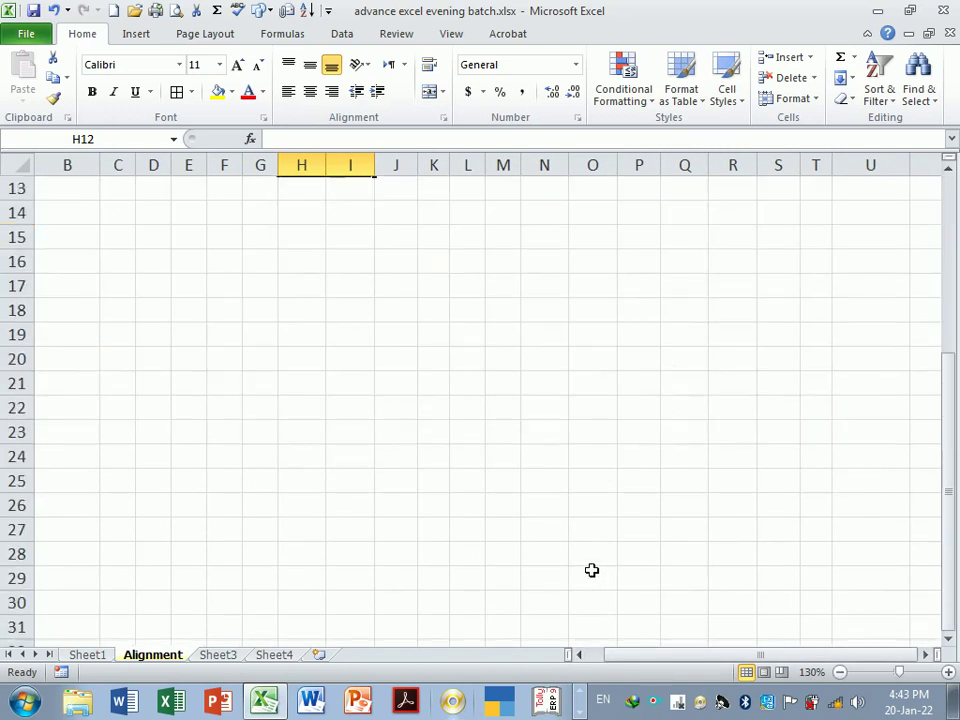
scroll(536, 526, "down", 2)
scroll(533, 518, "up", 5)
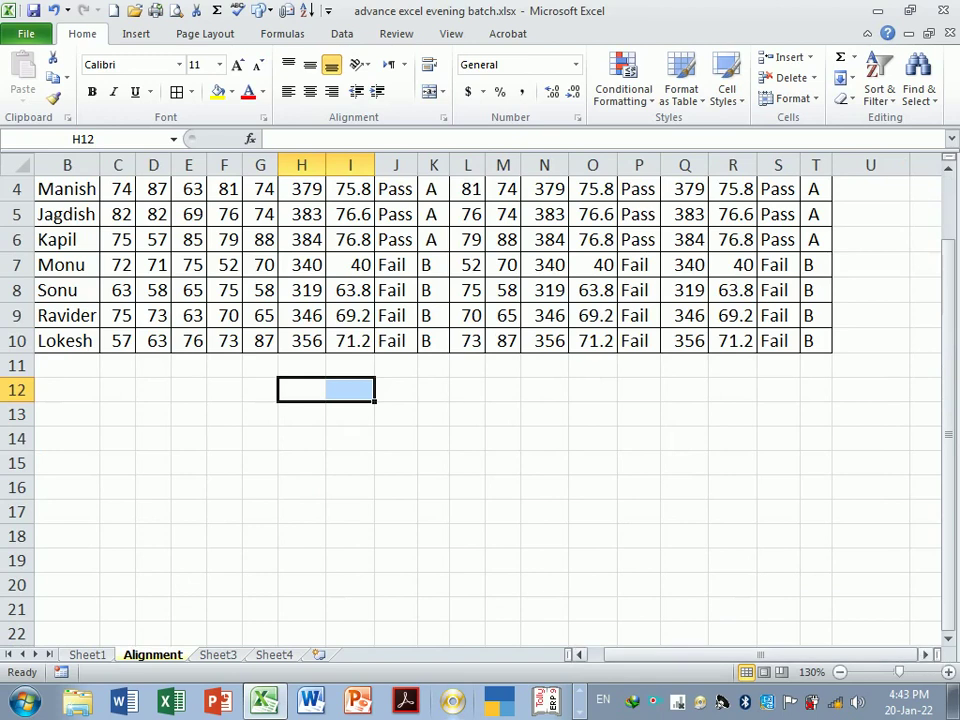
left_click(924, 655)
left_click_drag(925, 662, 925, 662)
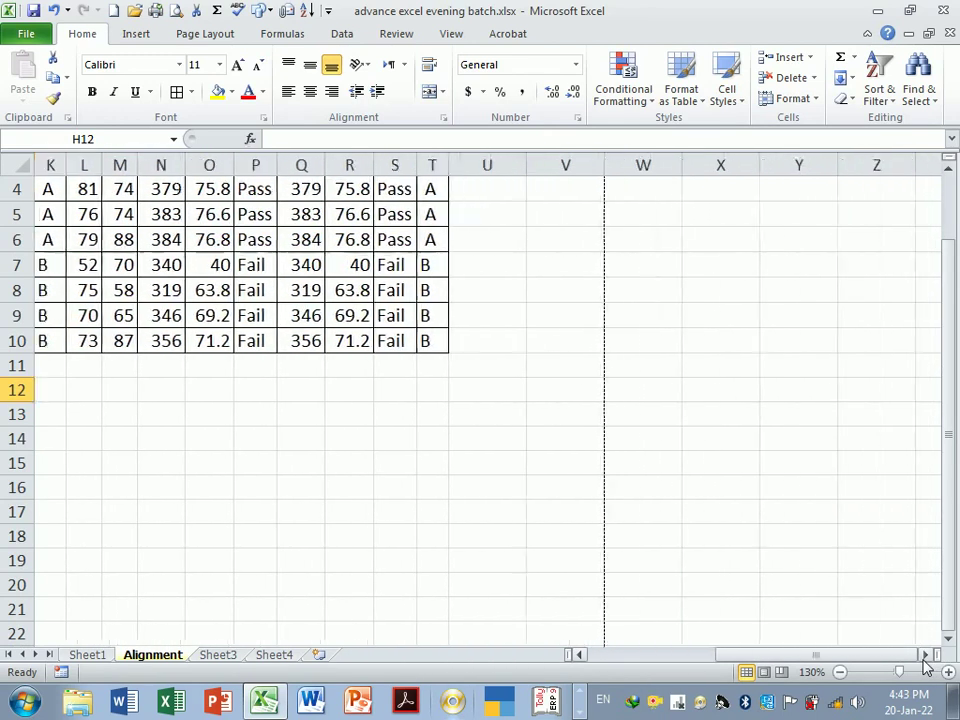
scroll(330, 418, "up", 1)
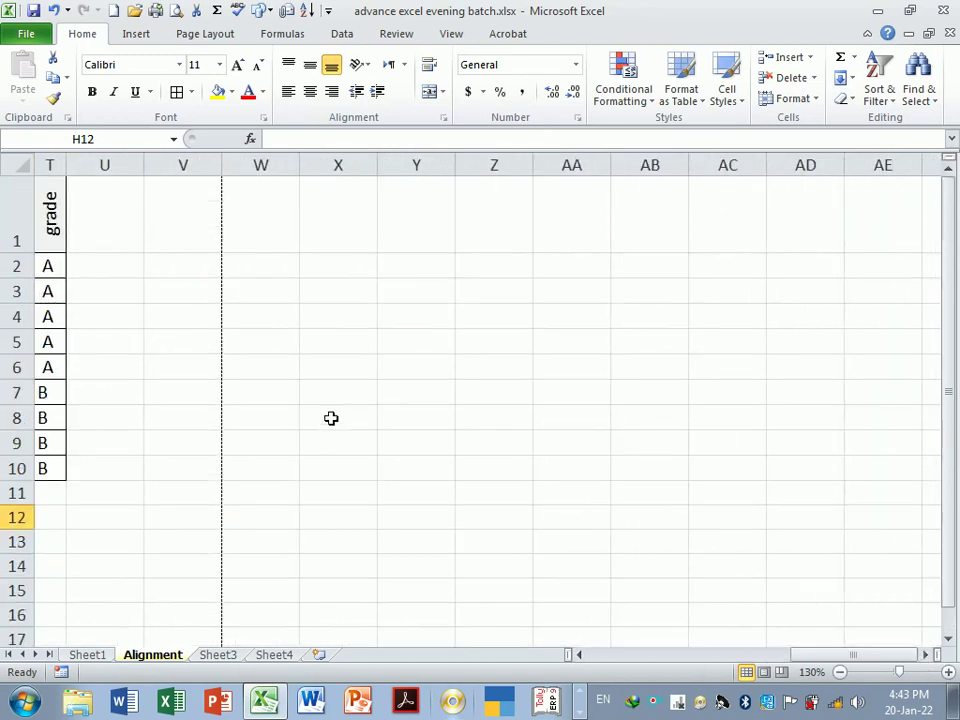
Enter 'Name___________________' in W3 and 'Address___________________' two rows below
left_click(275, 302)
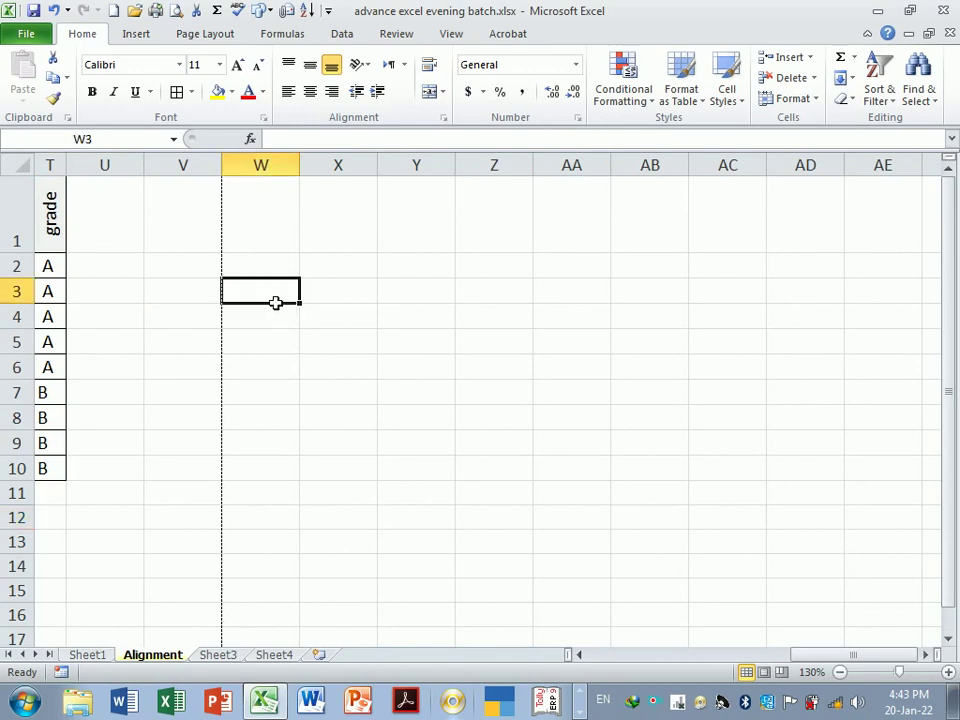
type("Nma")
key("BackSpace")
key("BackSpace")
type("ame")
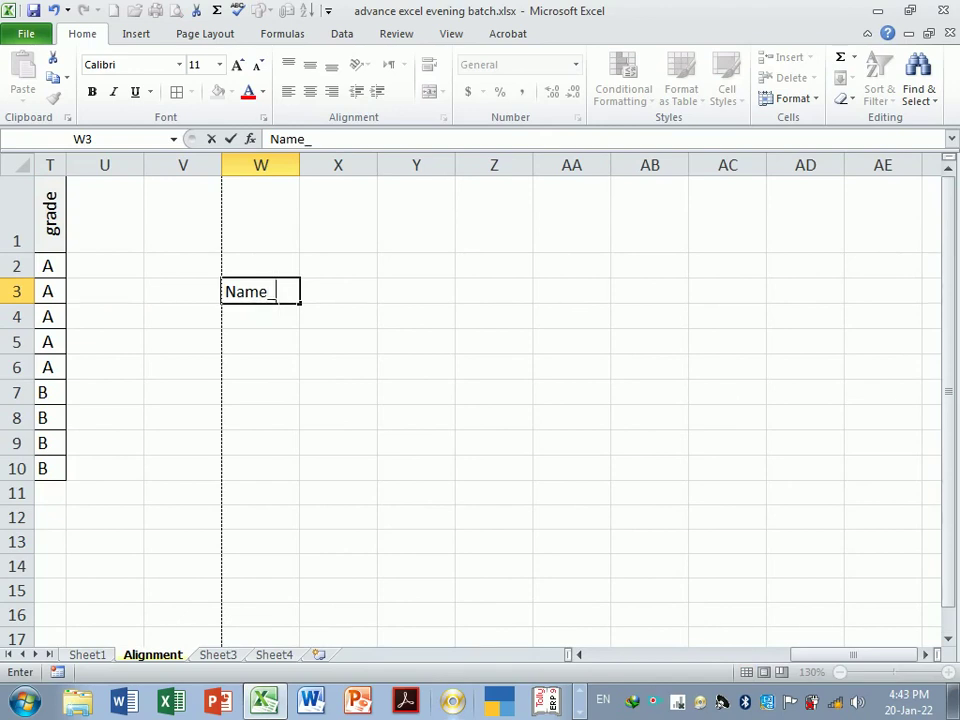
type("____________________")
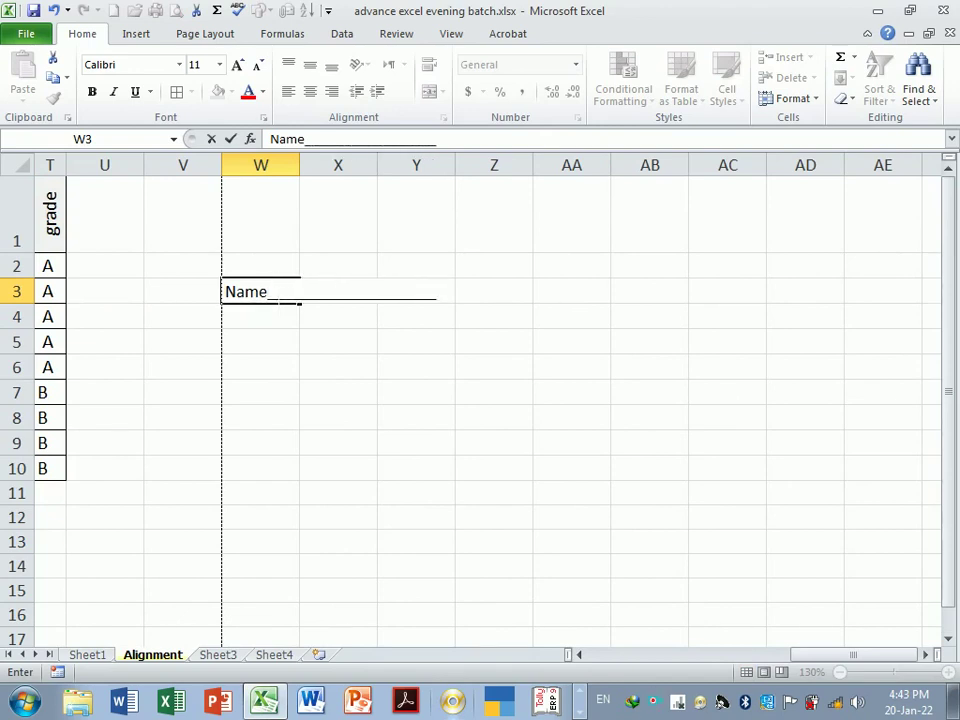
key("Return")
key("Return")
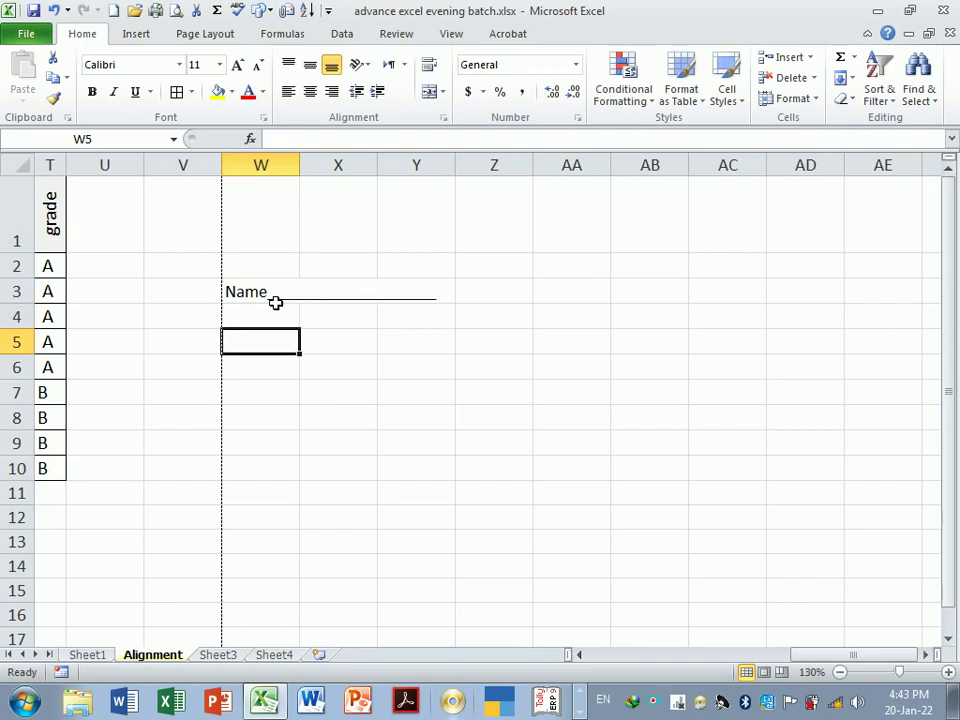
key("Return")
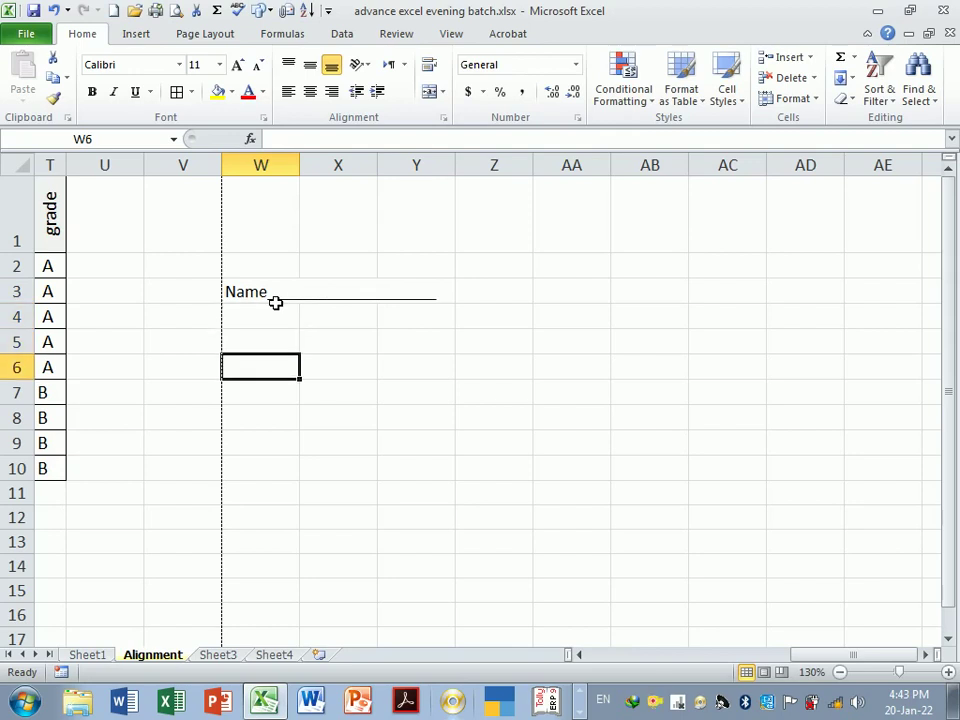
type("A")
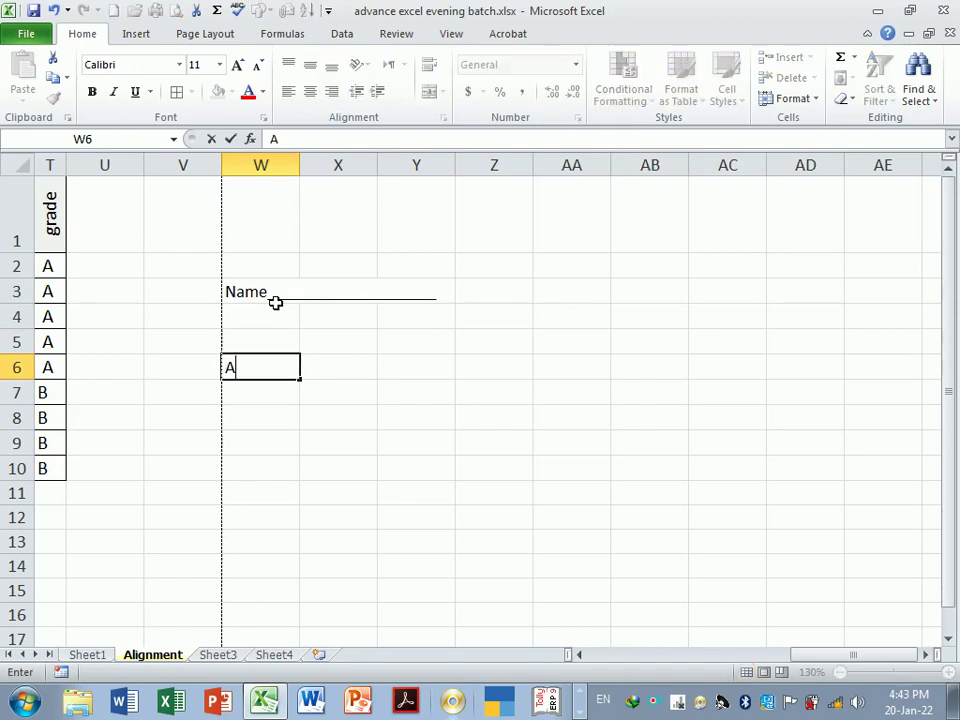
type("ddress")
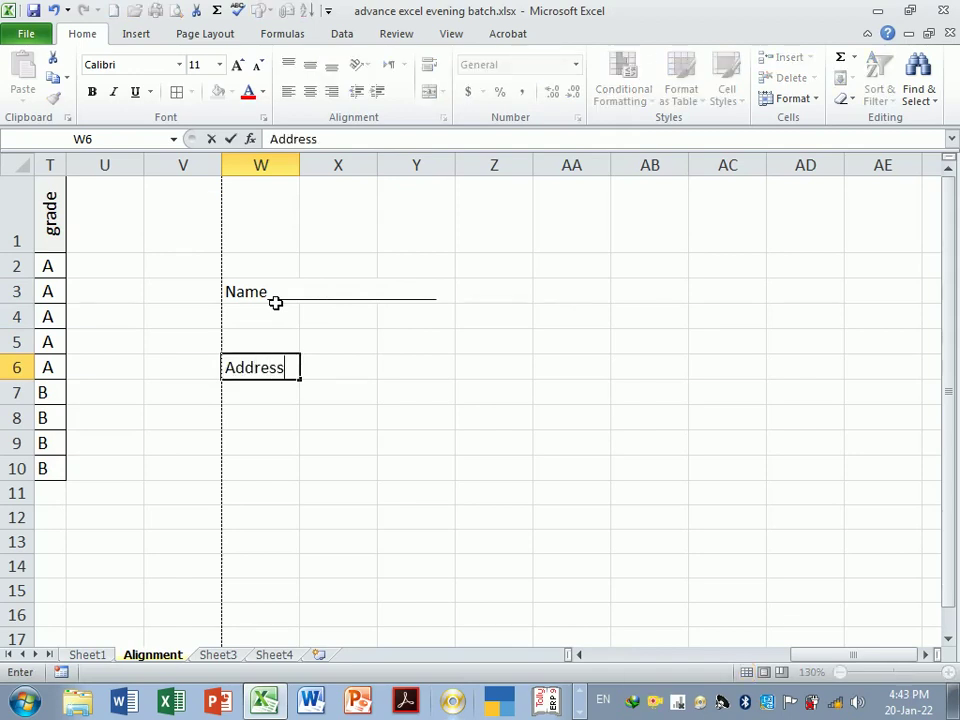
type("_____________")
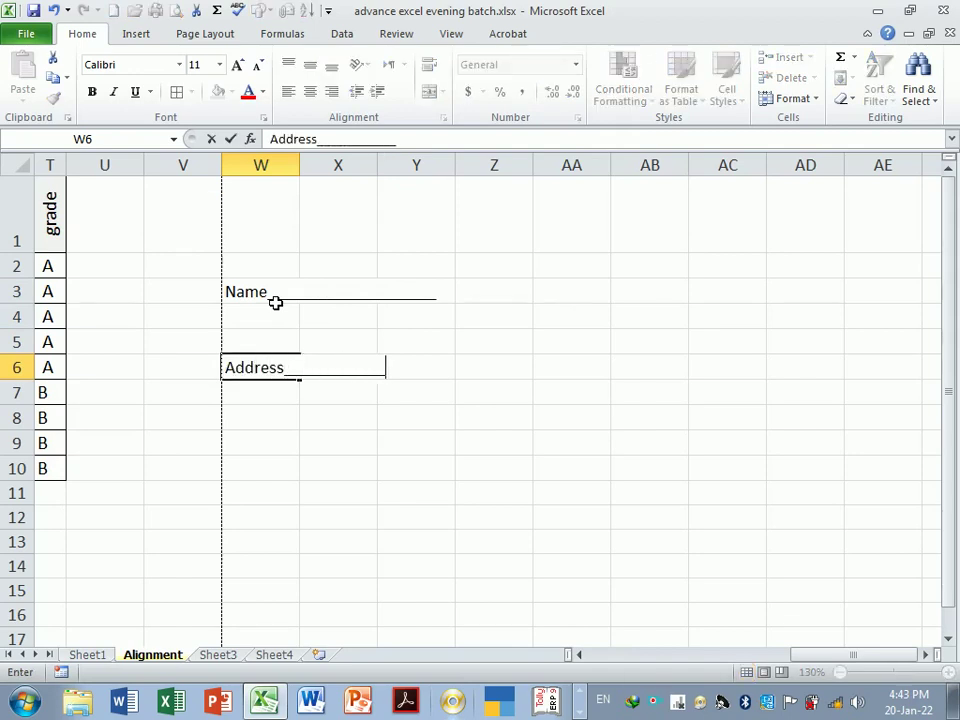
type("_______")
key("Return")
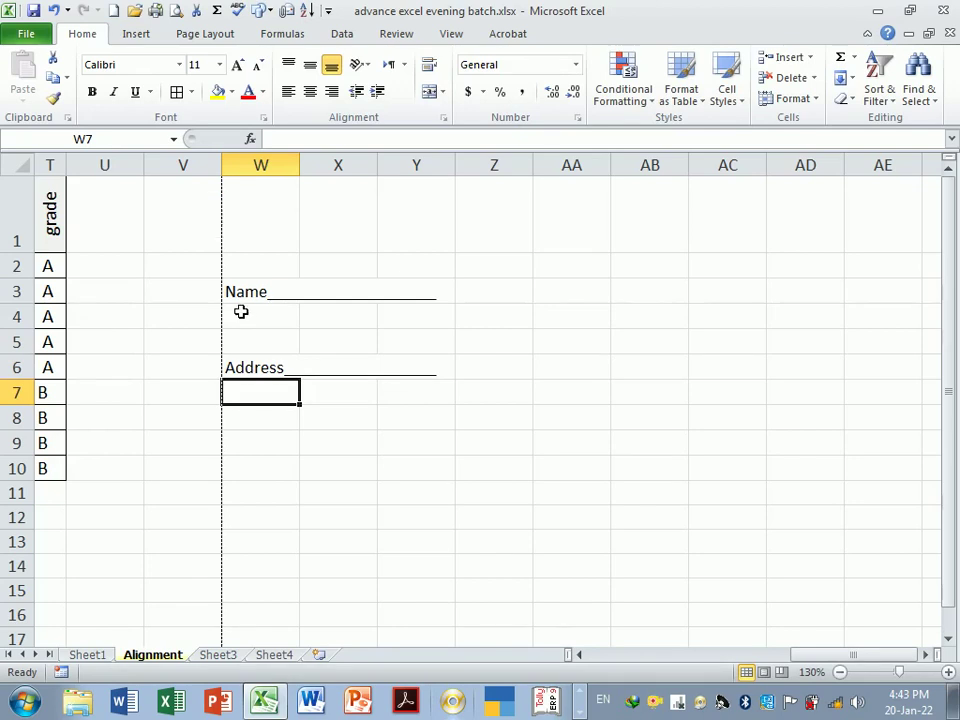
Resize column W, then clear the Name and Address labels from W3:W6
left_click_drag(311, 163, 476, 183)
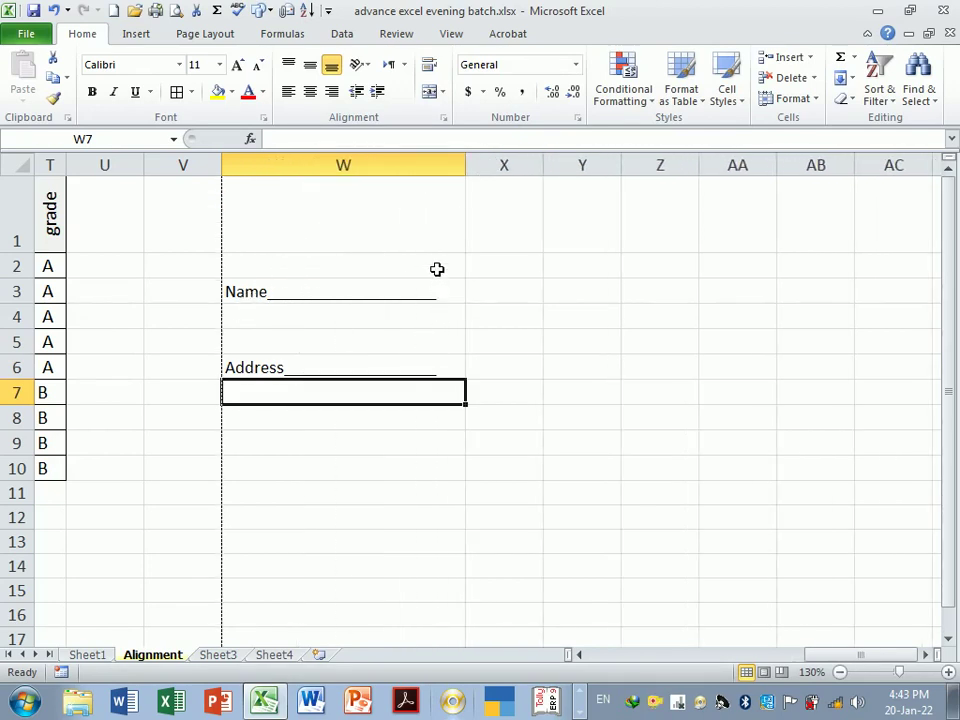
mouse_move(475, 170)
left_mouse_down()
mouse_move(529, 172)
mouse_move(372, 210)
left_mouse_up()
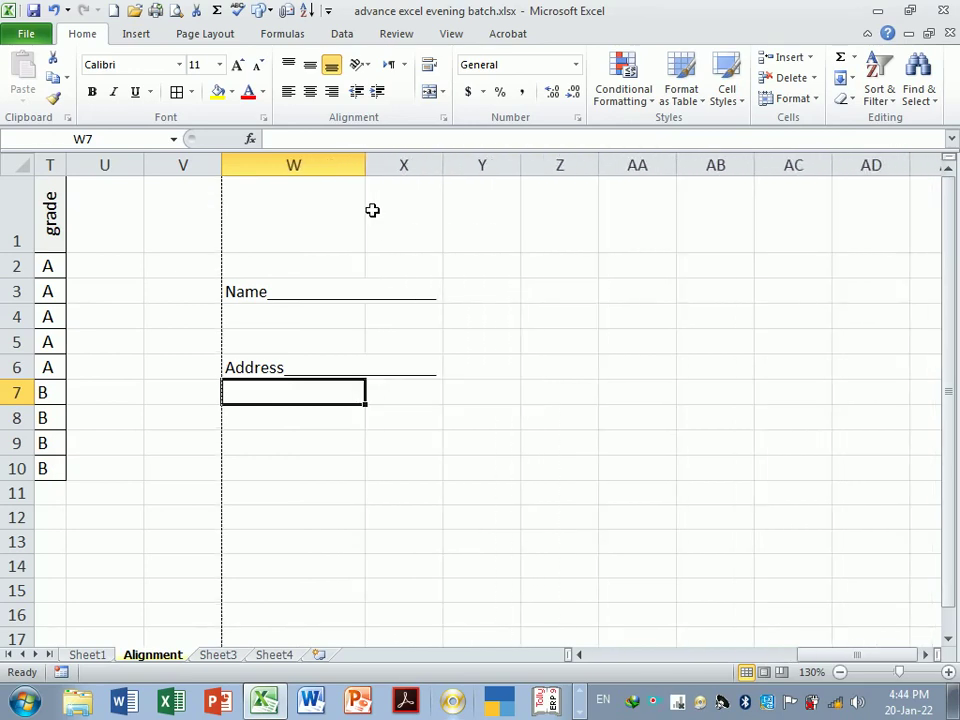
left_click_drag(257, 294, 306, 373)
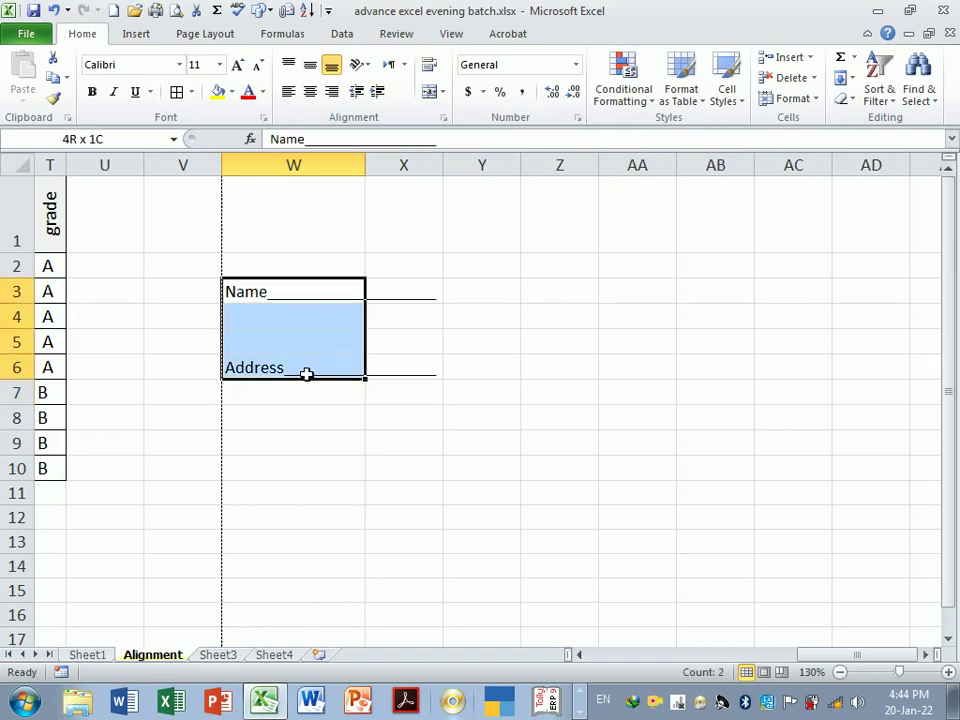
key("Delete")
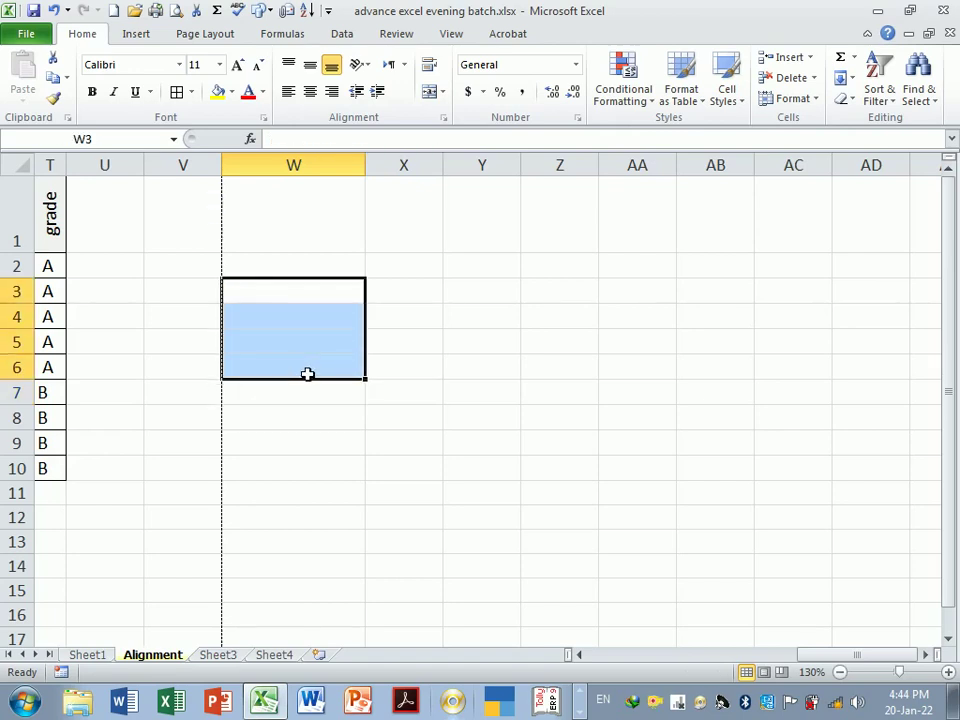
Merge X1 and Y1 into one cell centred horizontally and vertically
left_click(354, 229)
left_click_drag(388, 225, 494, 232)
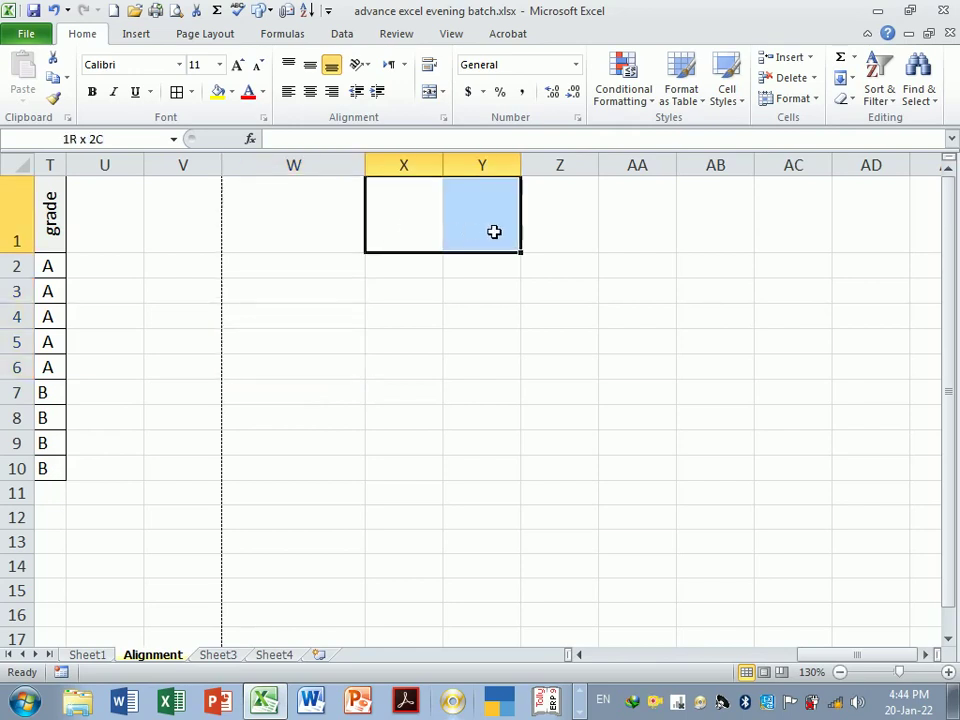
left_click(430, 91)
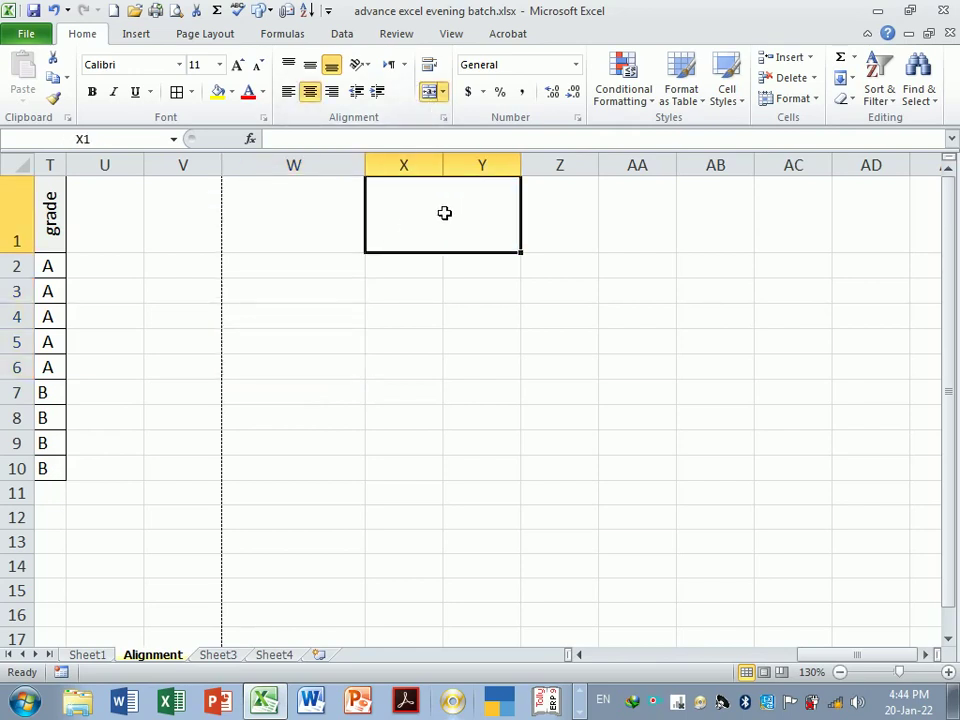
left_click(310, 64)
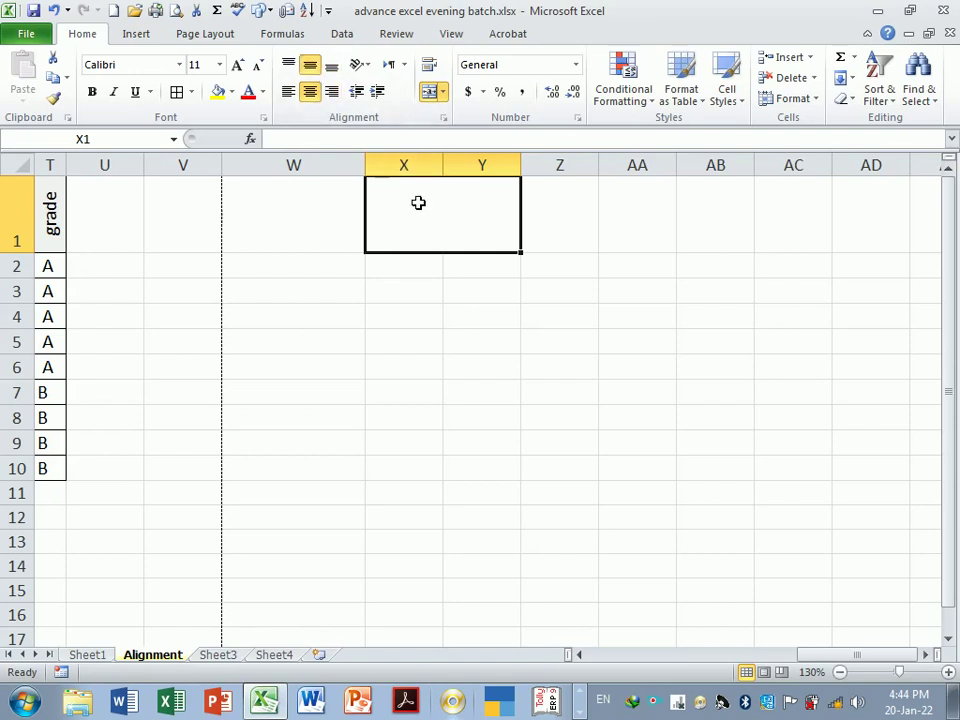
Enter @*_ in the merged cell as text with a leading apostrophe
type("@")
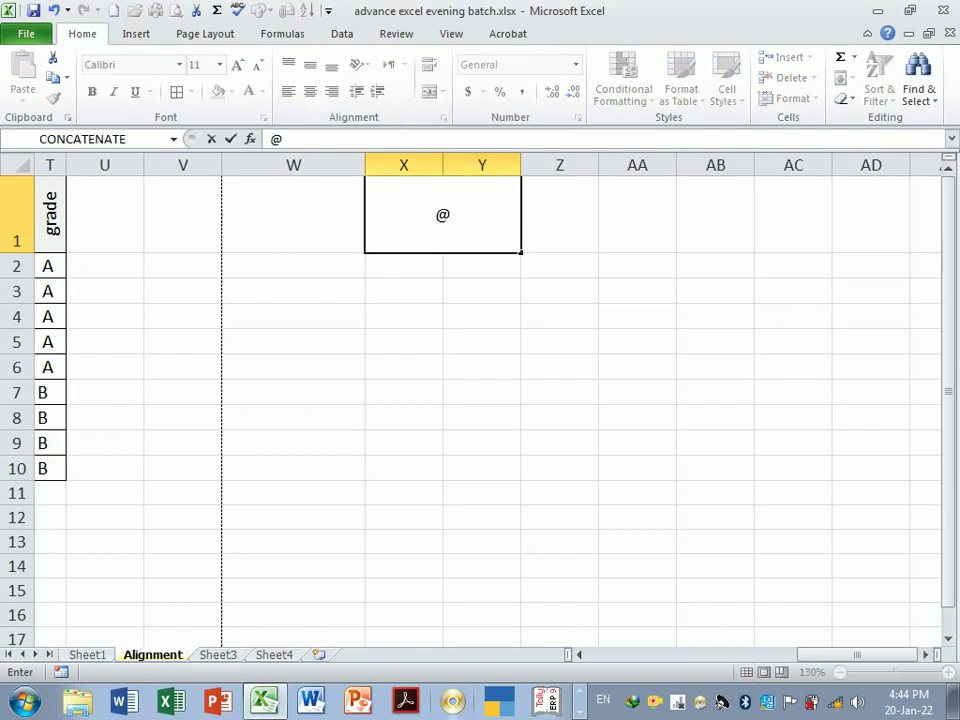
type("*")
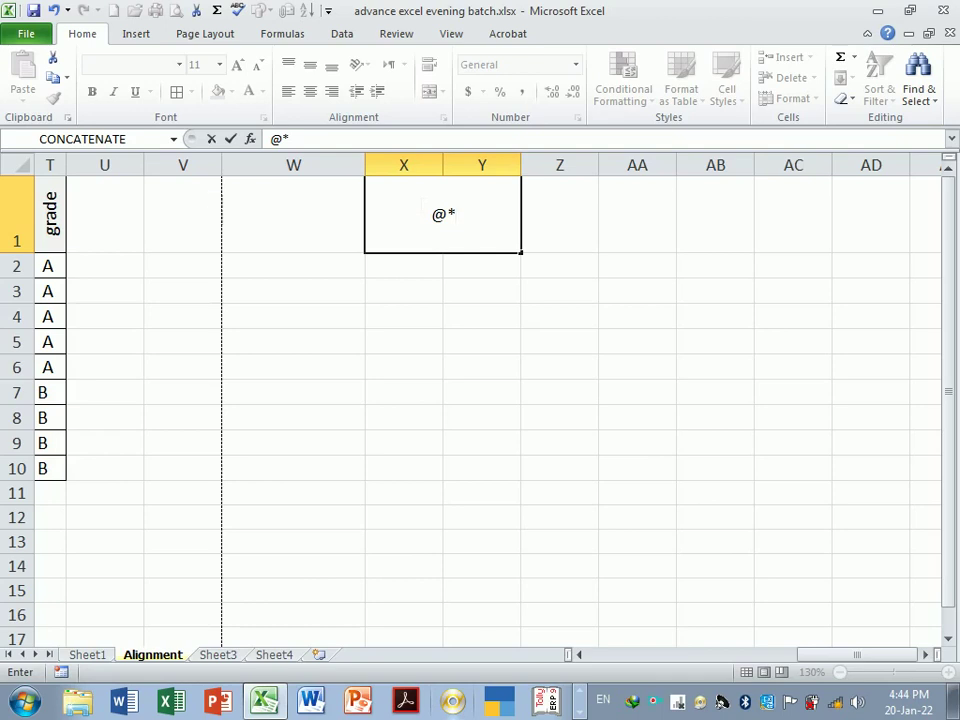
type("_")
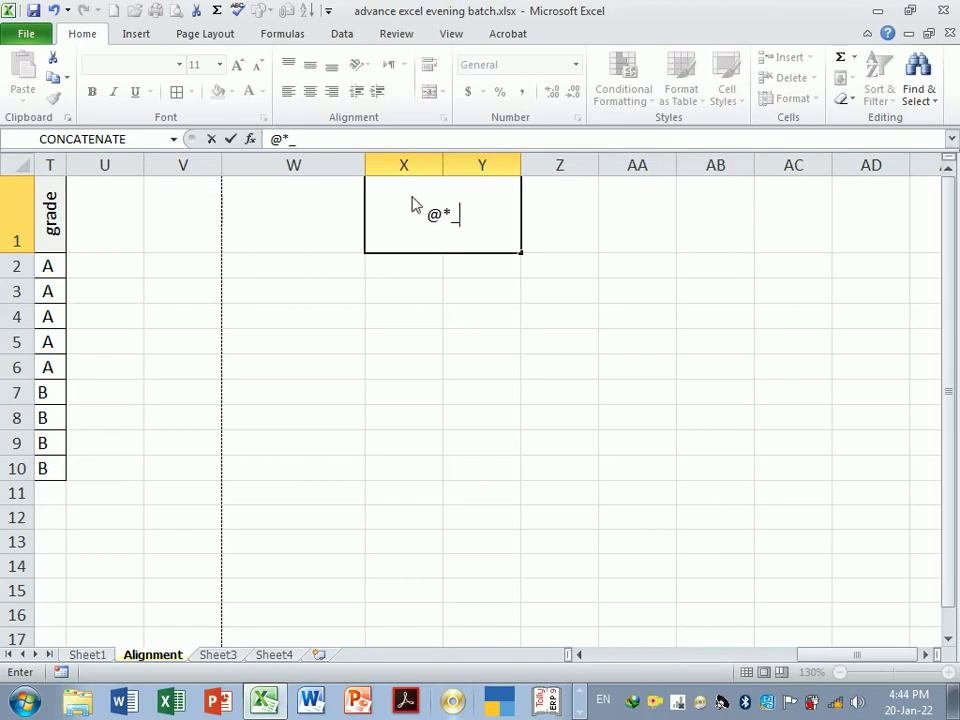
key("Return")
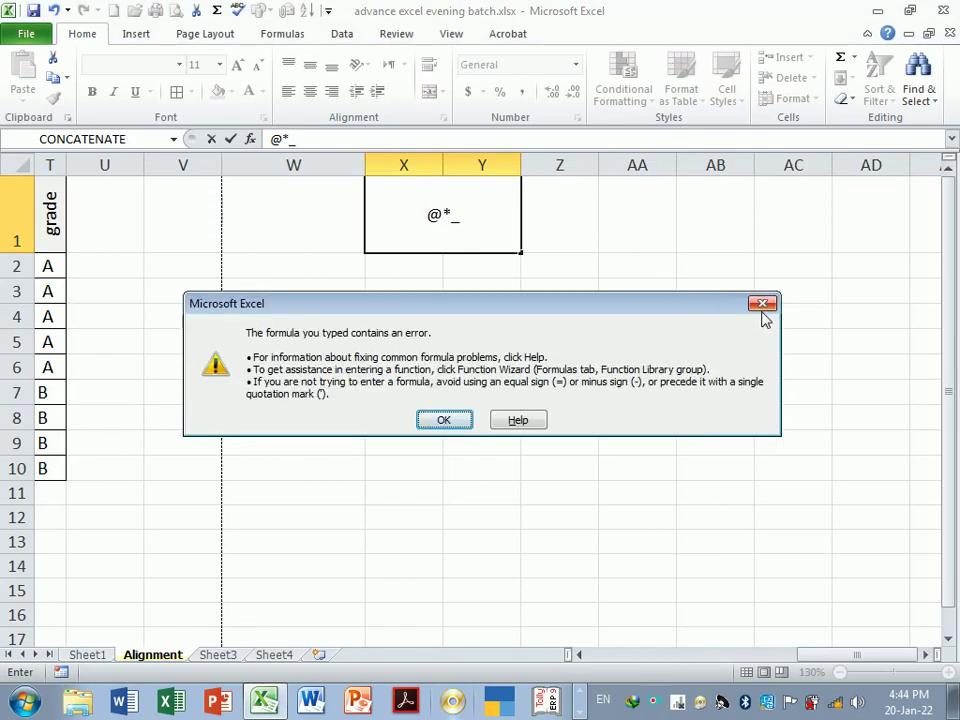
left_click(762, 304)
key("Home")
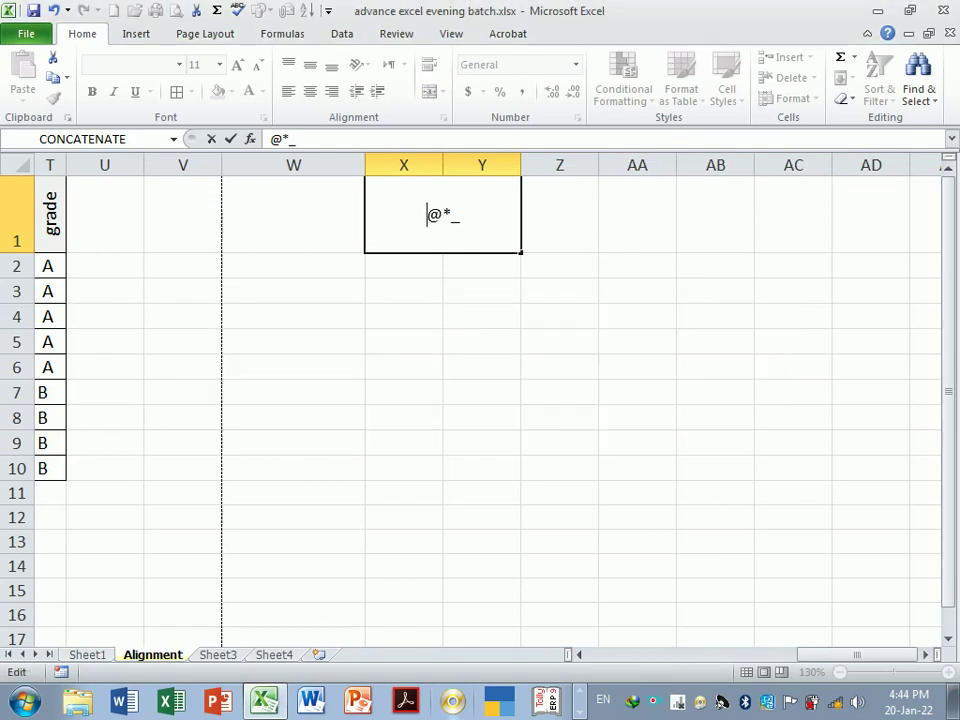
type("'")
key("Return")
left_click(489, 344)
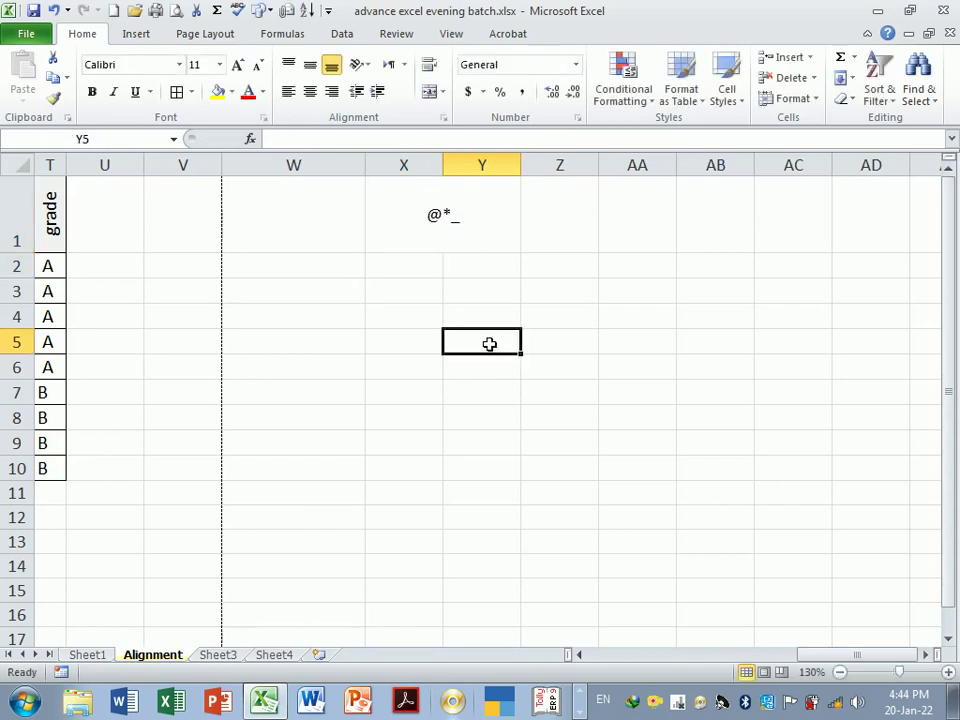
left_click(489, 227)
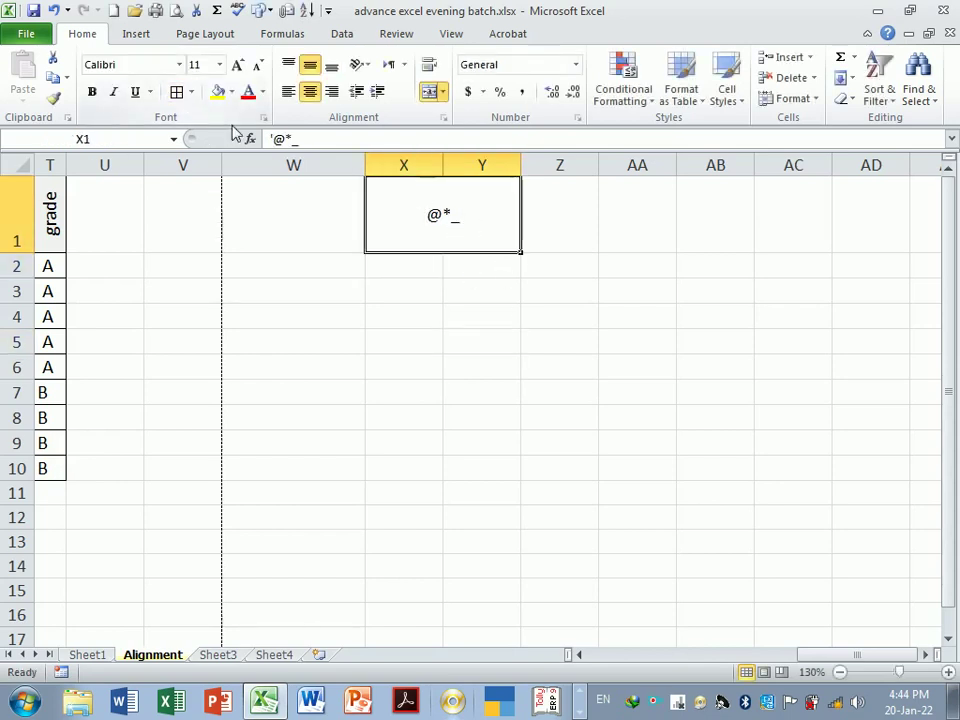
left_click(470, 290)
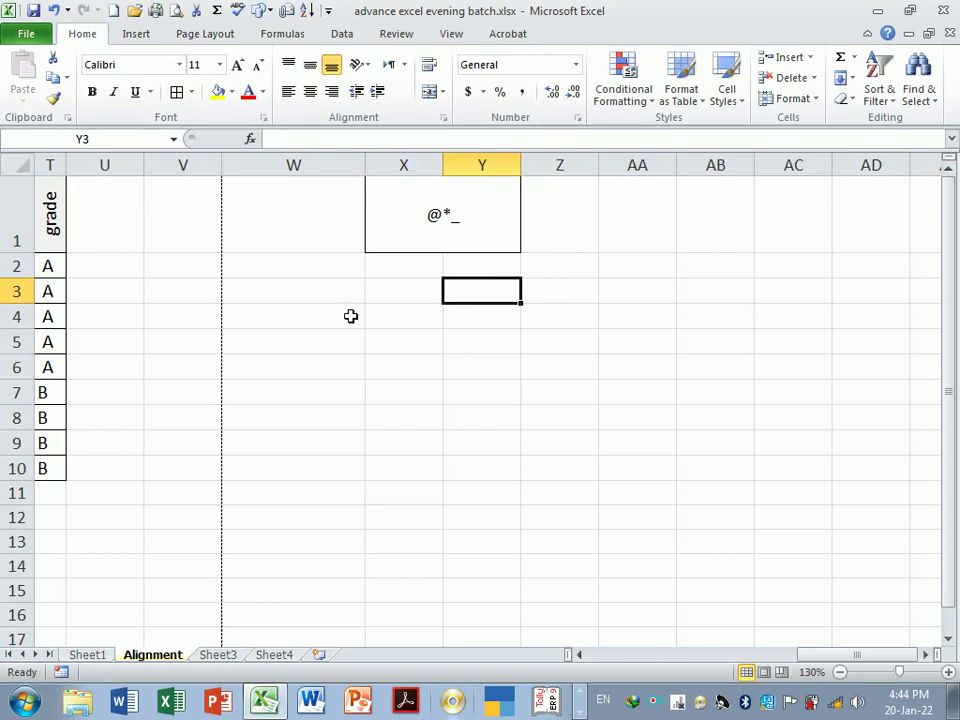
Select the block W4:AD19 beside the marks table
mouse_move(356, 326)
left_mouse_down()
mouse_move(867, 425)
mouse_move(879, 647)
mouse_move(860, 565)
left_mouse_up()
scroll(827, 527, "up", 1)
scroll(808, 443, "down", 1, "ctrl")
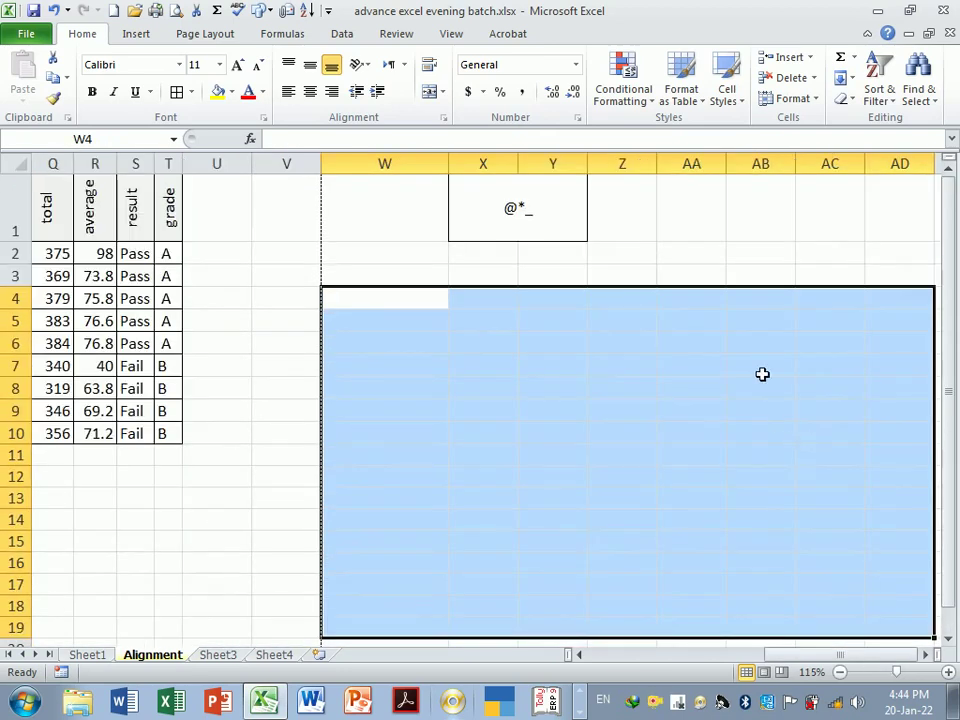
left_click_drag(838, 656, 839, 657)
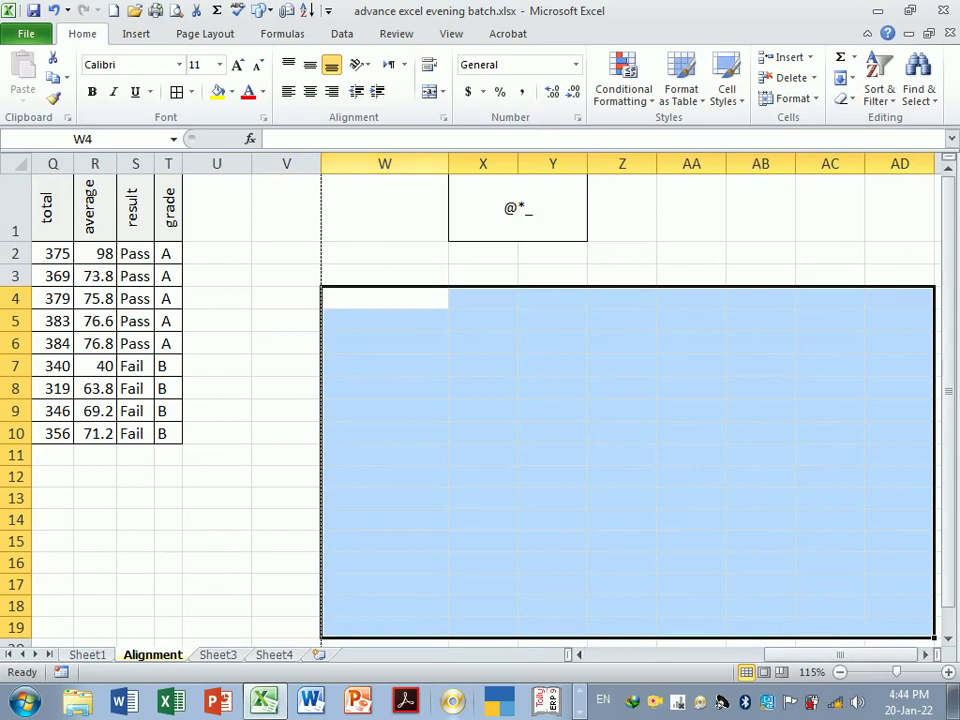
In Format Cells, pick the Custom number category and start entering the @*. type code
left_click(443, 118)
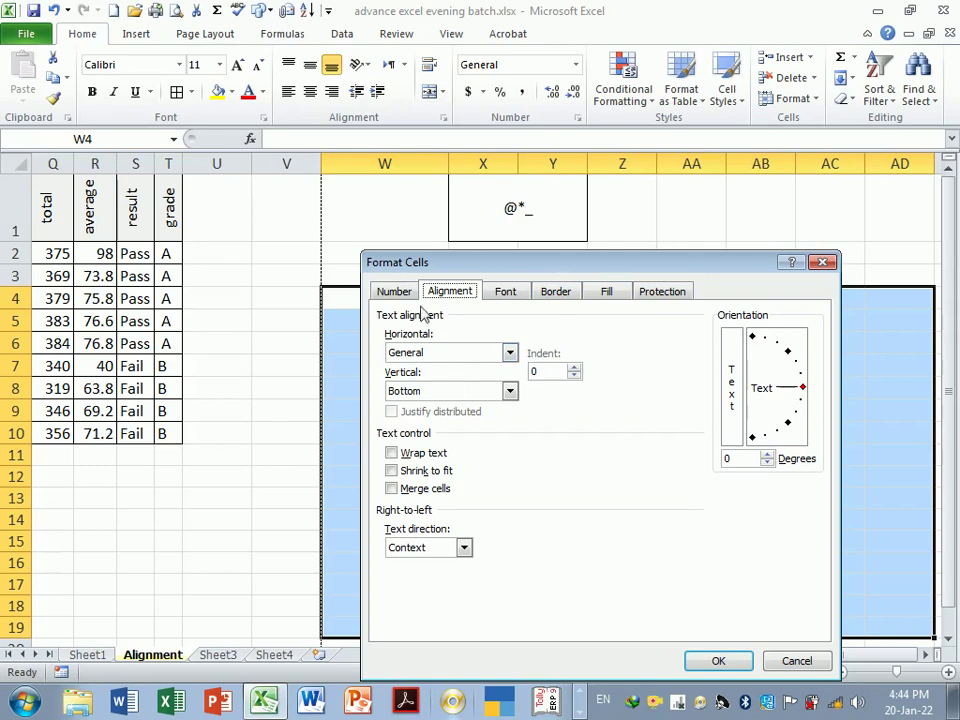
left_click(394, 292)
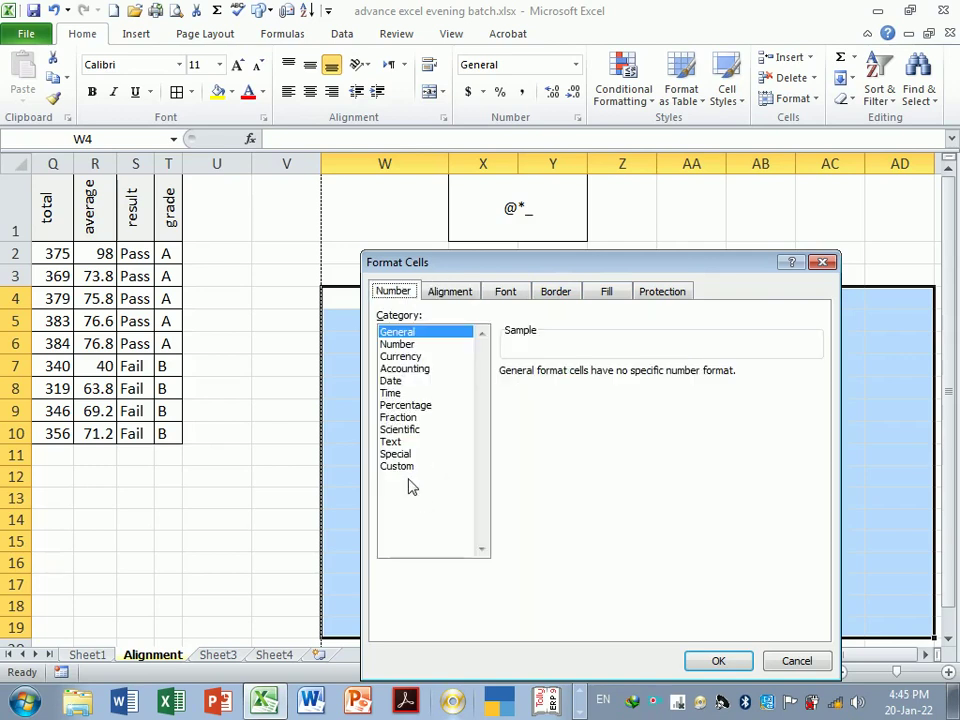
left_click(400, 467)
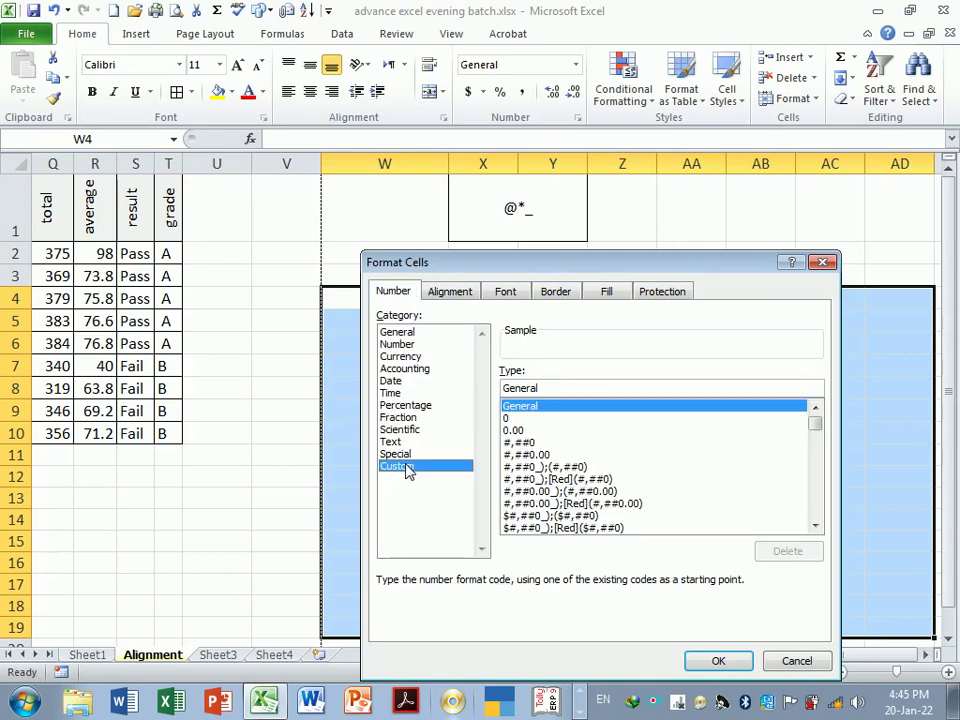
left_click(557, 390)
key("BackSpace")
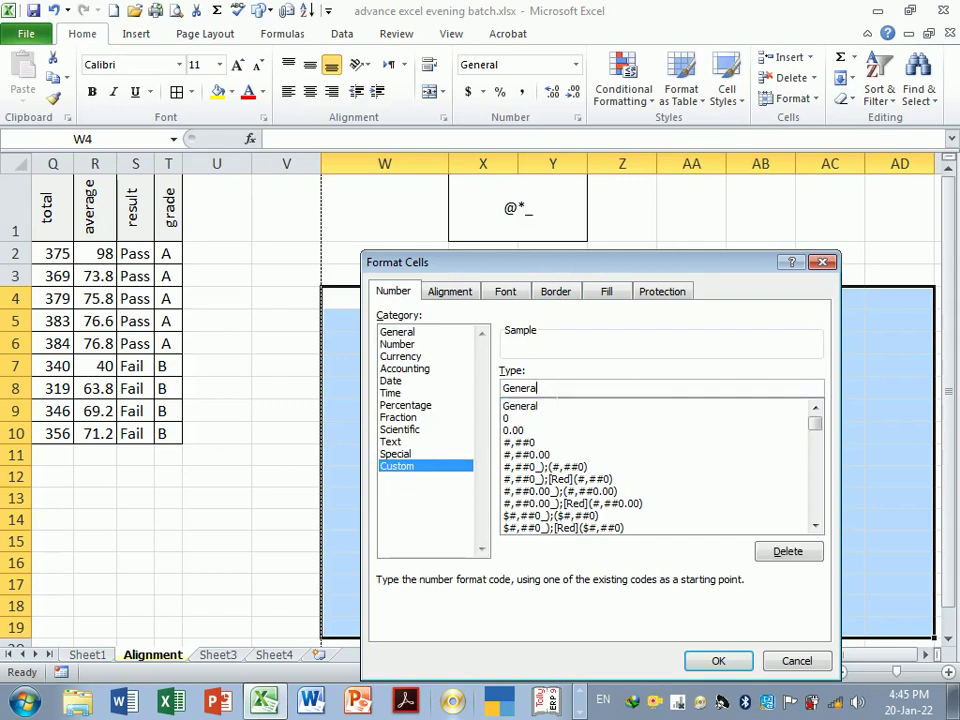
key("BackSpace")
type("@")
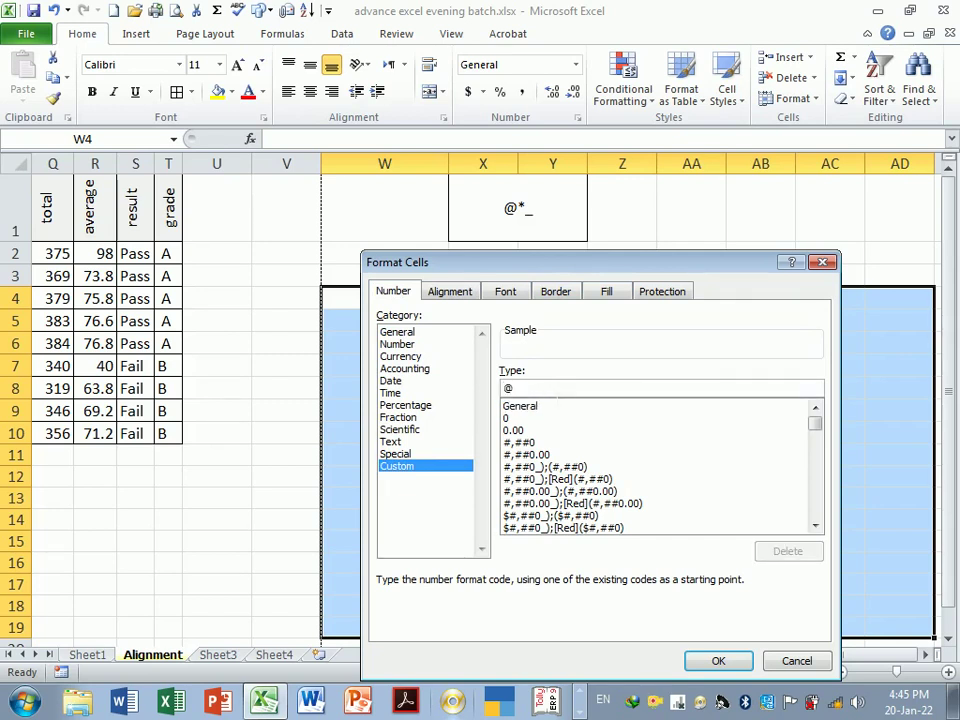
type("*")
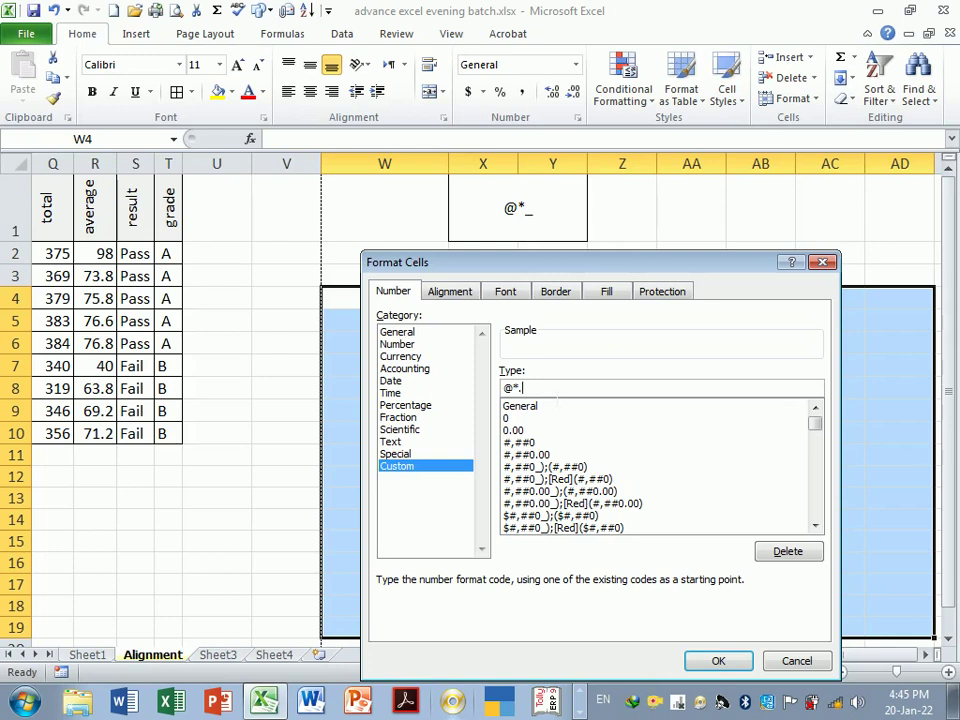
Apply the @*. dot-fill format, enter 'Nmae' in W4 and widen column W
left_click(722, 664)
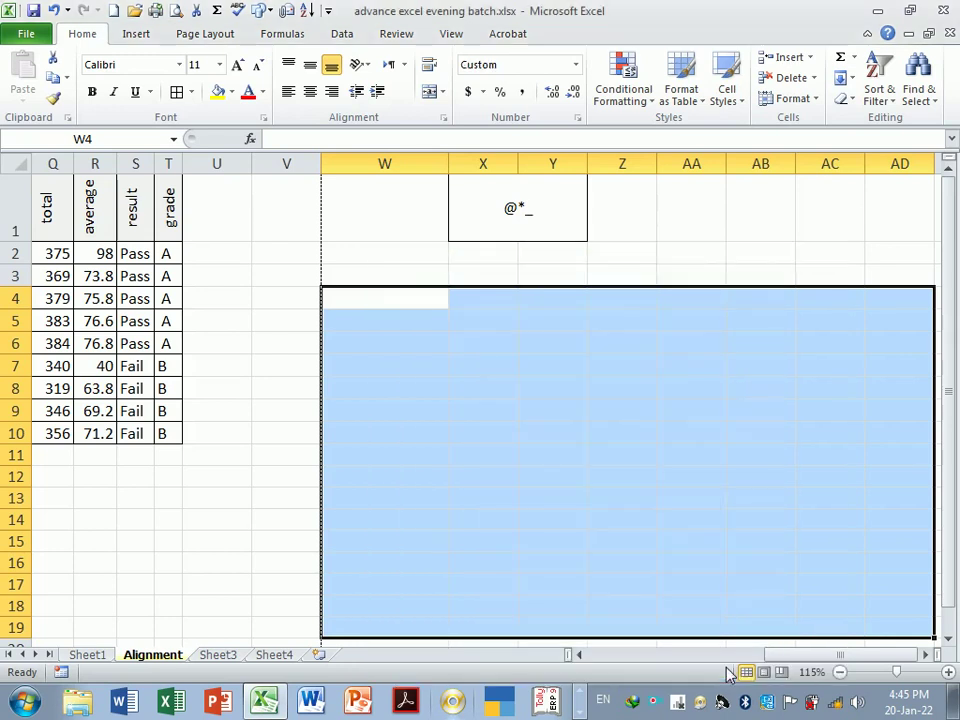
left_click(439, 339)
left_click(423, 308)
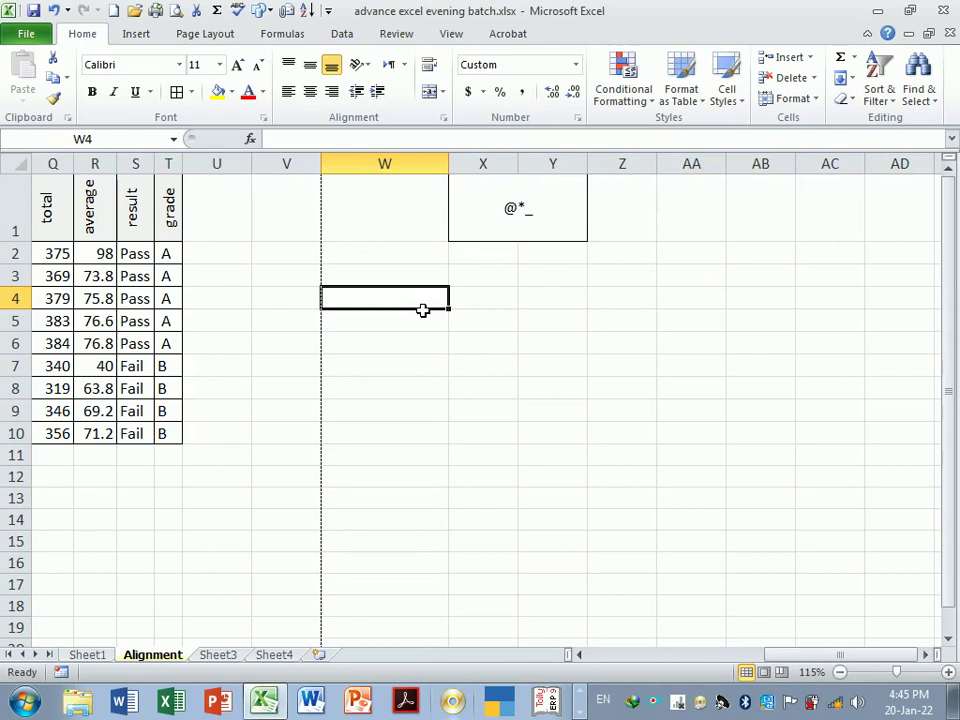
type("Nmae")
key("Return")
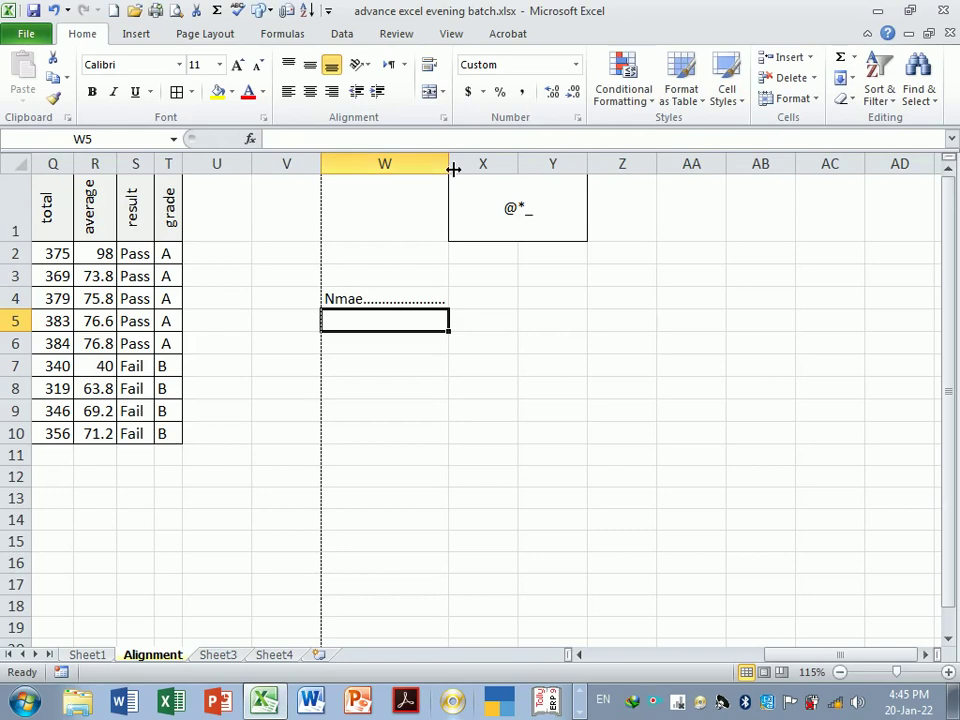
left_click_drag(450, 171, 512, 170)
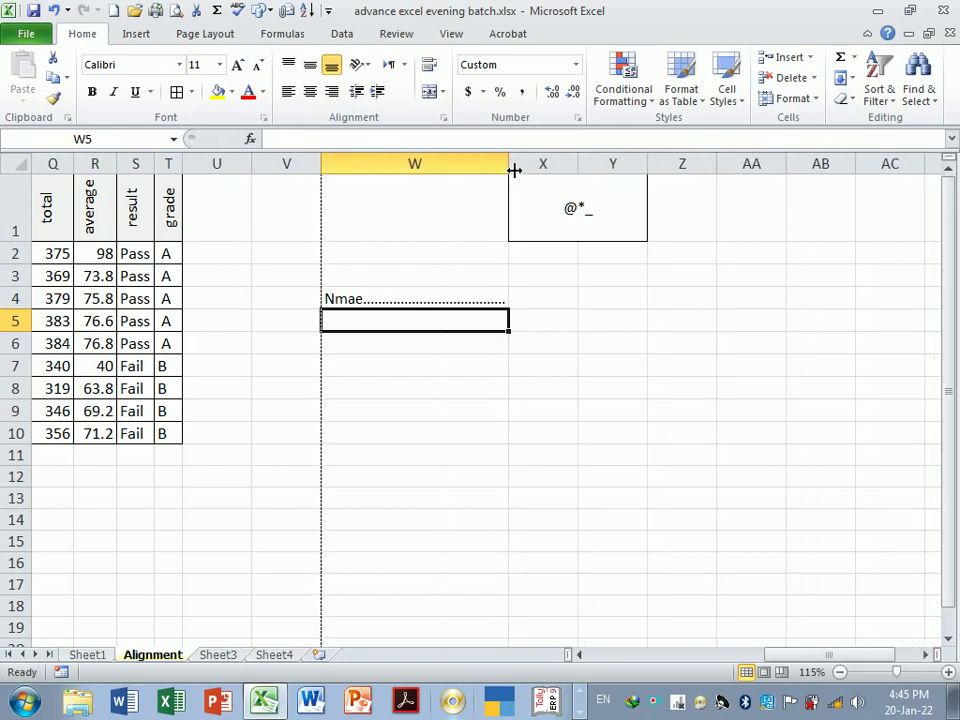
Enter the 'Address' label in cell W9
left_click(431, 417)
type("Add")
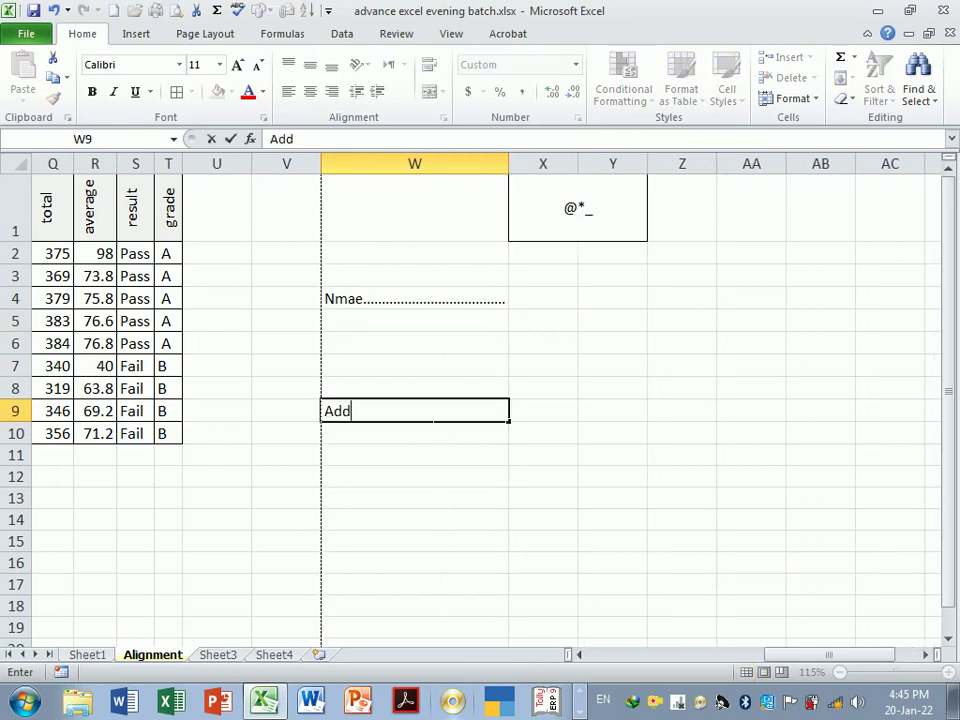
type("ress")
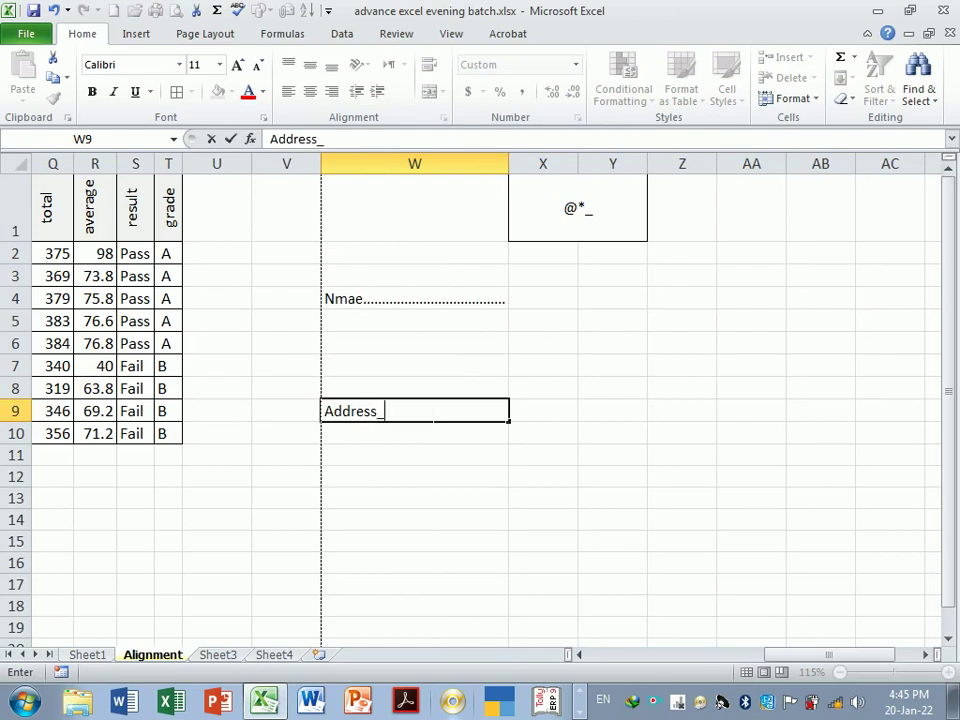
type("_____")
key("BackSpace")
key("BackSpace")
key("BackSpace")
key("Return")
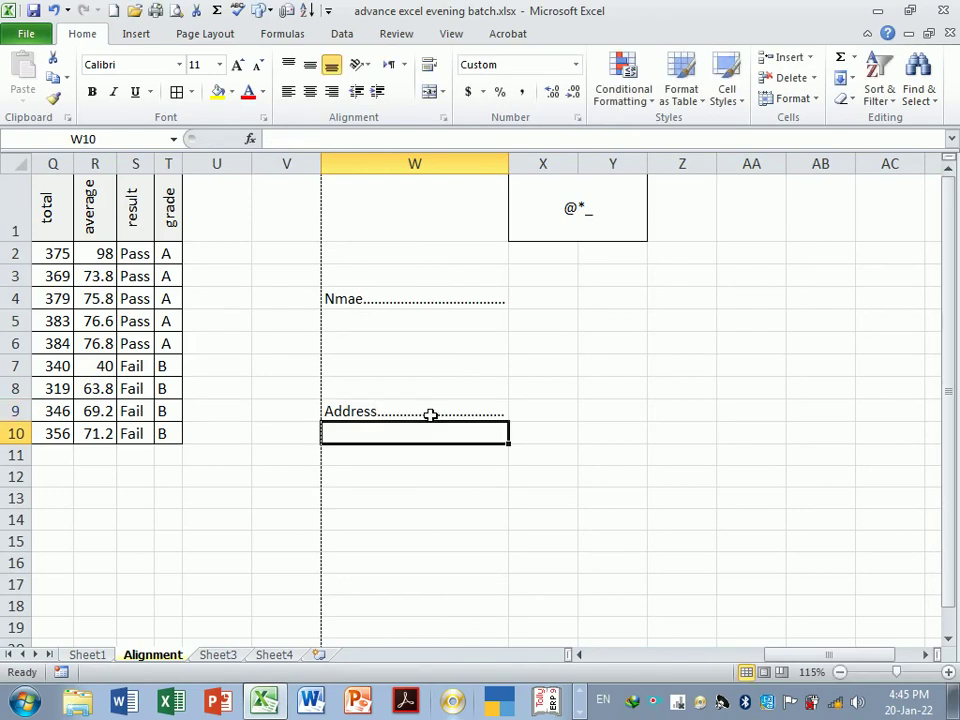
Enter the 'Fatehr's_Name' label in cell W14, correcting the typos
left_click(421, 528)
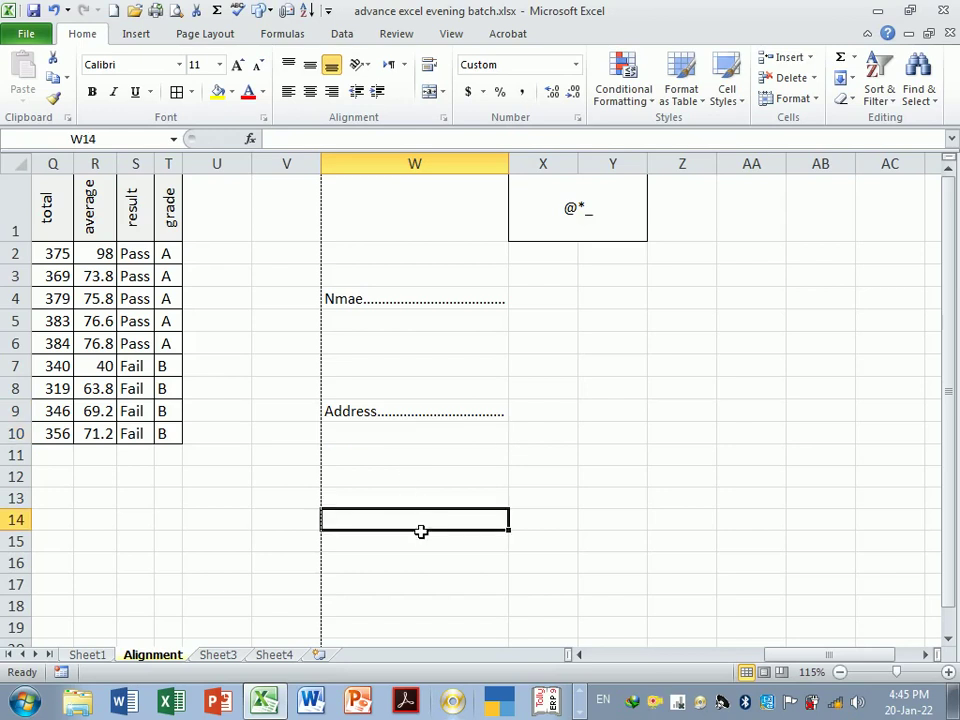
type("Fatehr")
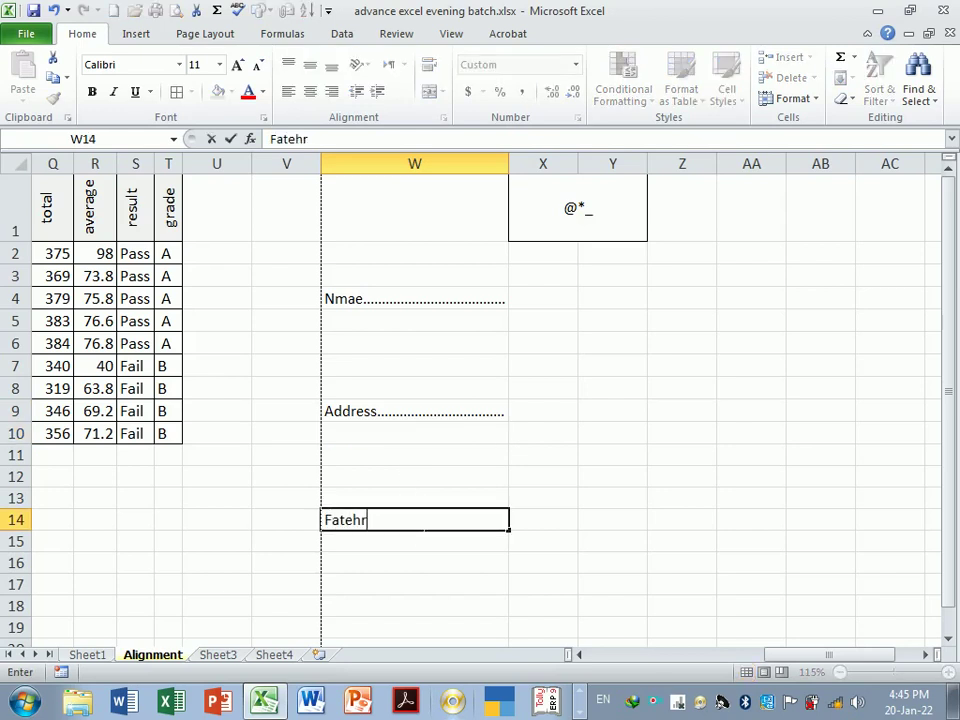
type("'sn")
type("am")
key("BackSpace")
key("BackSpace")
key("BackSpace")
type("Na")
type("m")
key("BackSpace")
type("ame")
key("Return")
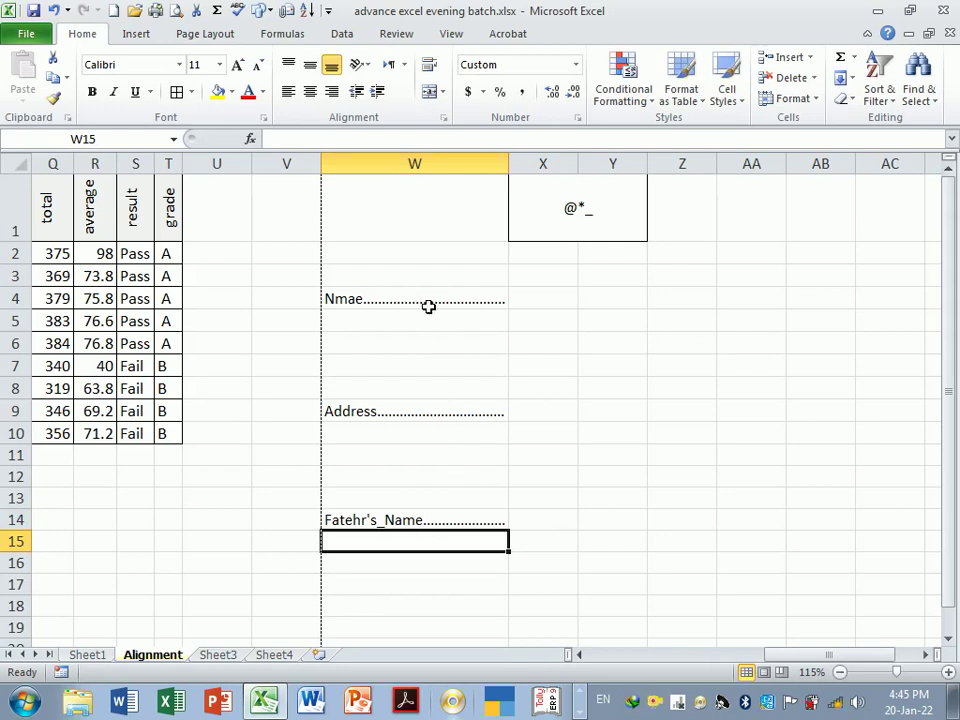
Type 'Mother_Name' in Z4 and widen column Z to about 23 so the dot fill shows
left_click(694, 302)
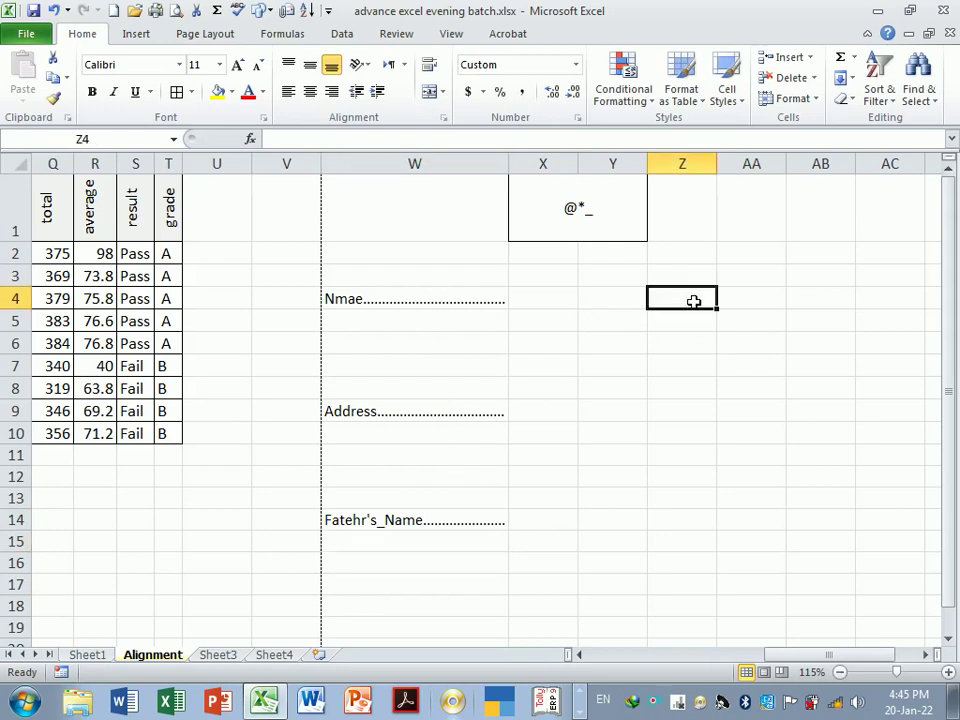
type("Mon")
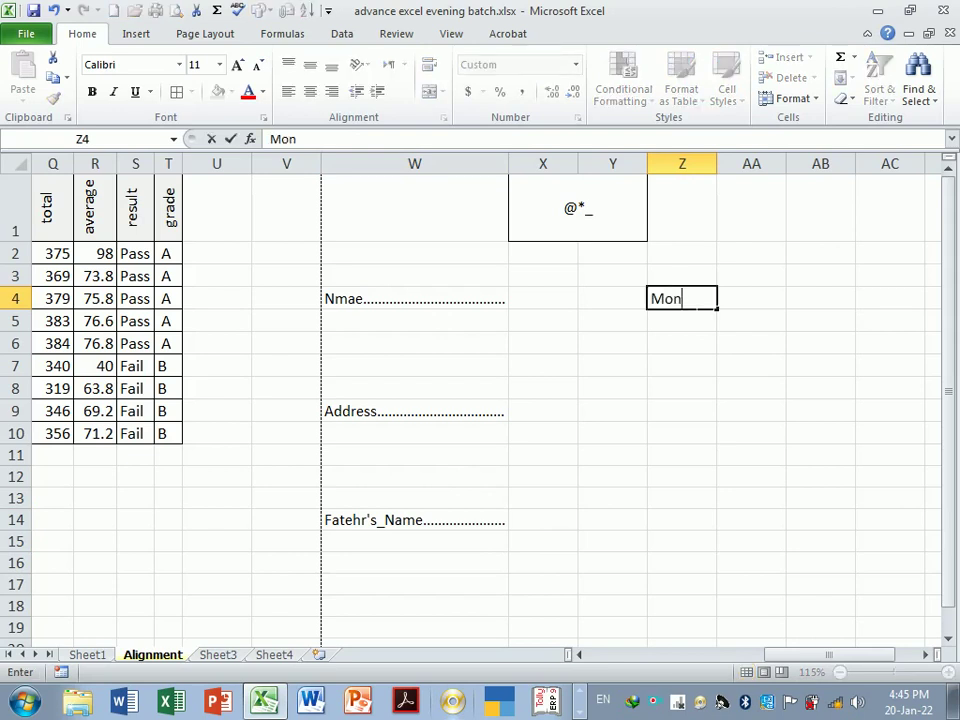
key("BackSpace")
type("ther")
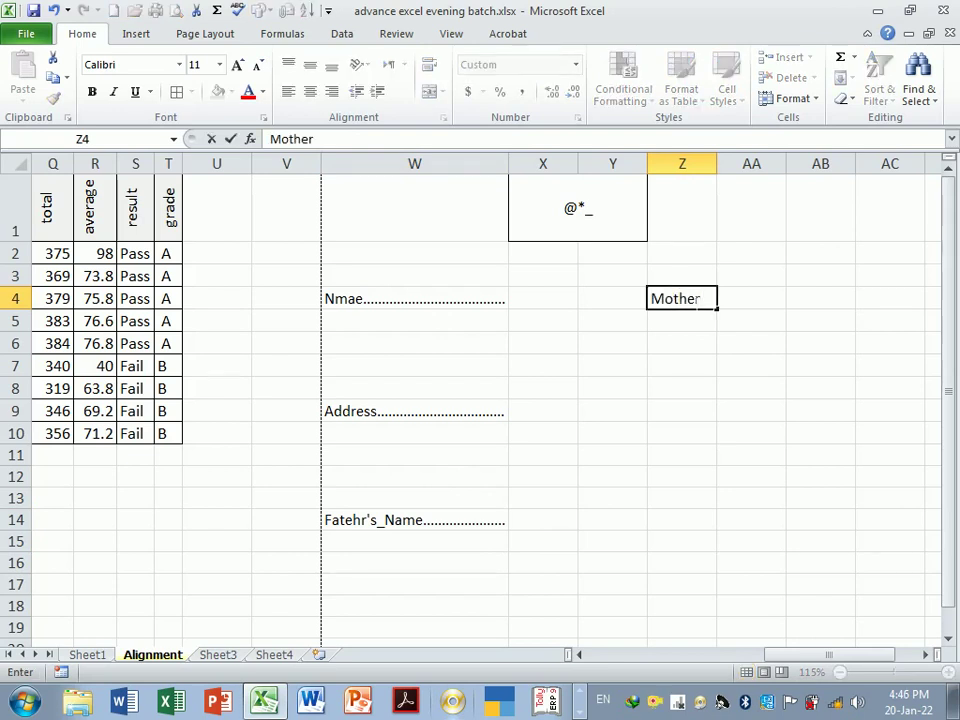
type("Na")
type("me")
key("Return")
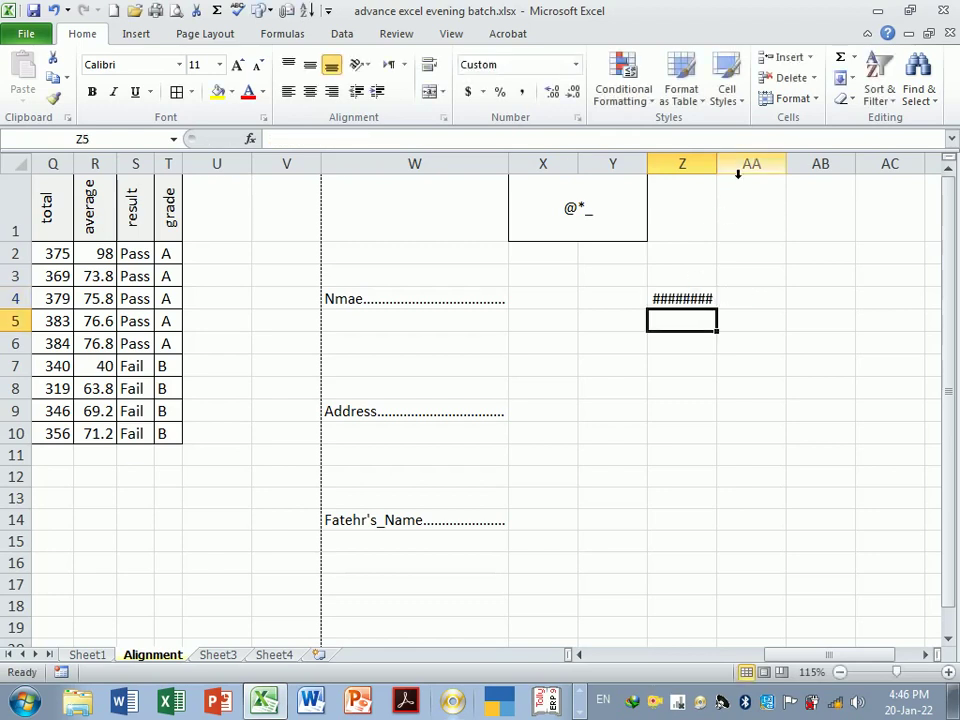
left_click_drag(717, 180, 832, 191)
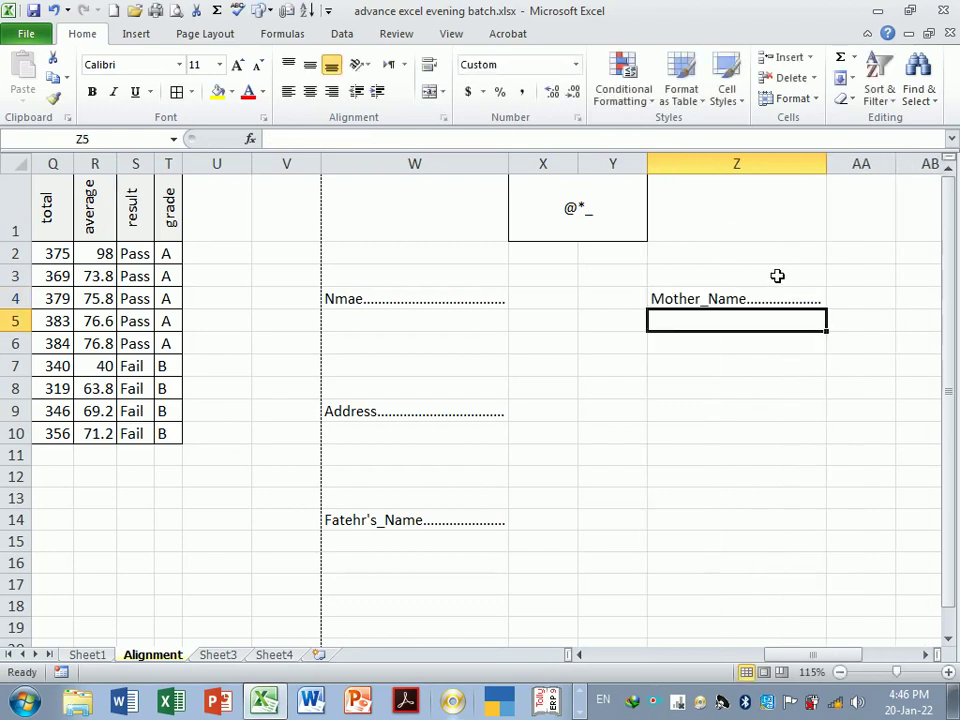
left_click(682, 390)
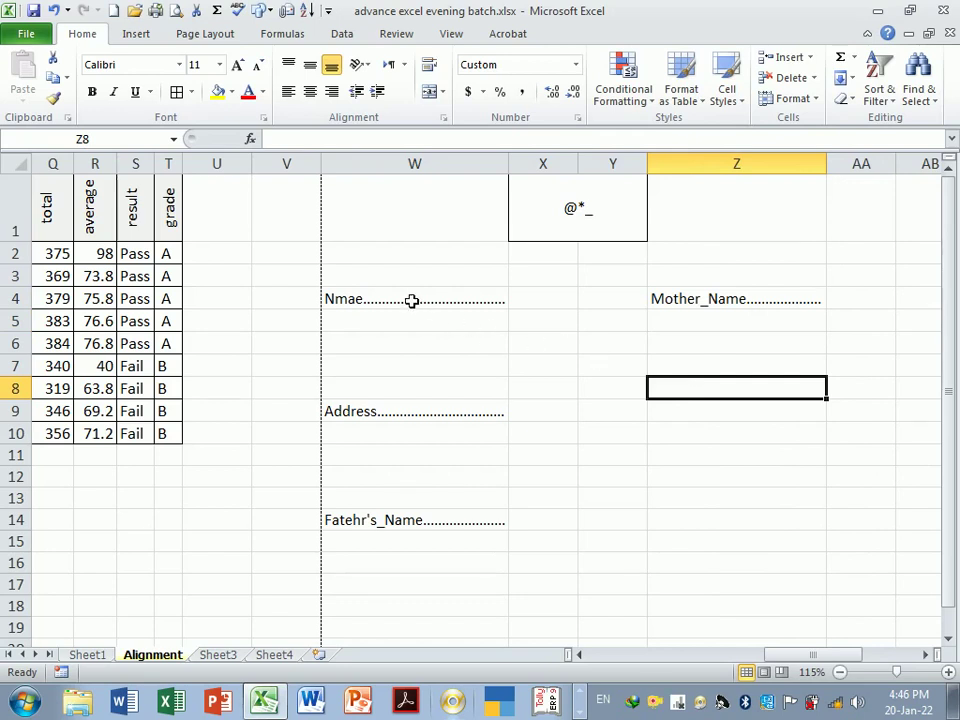
Select W4:Z19 and change its custom format code from @*. to @*_
left_click_drag(411, 300, 775, 573)
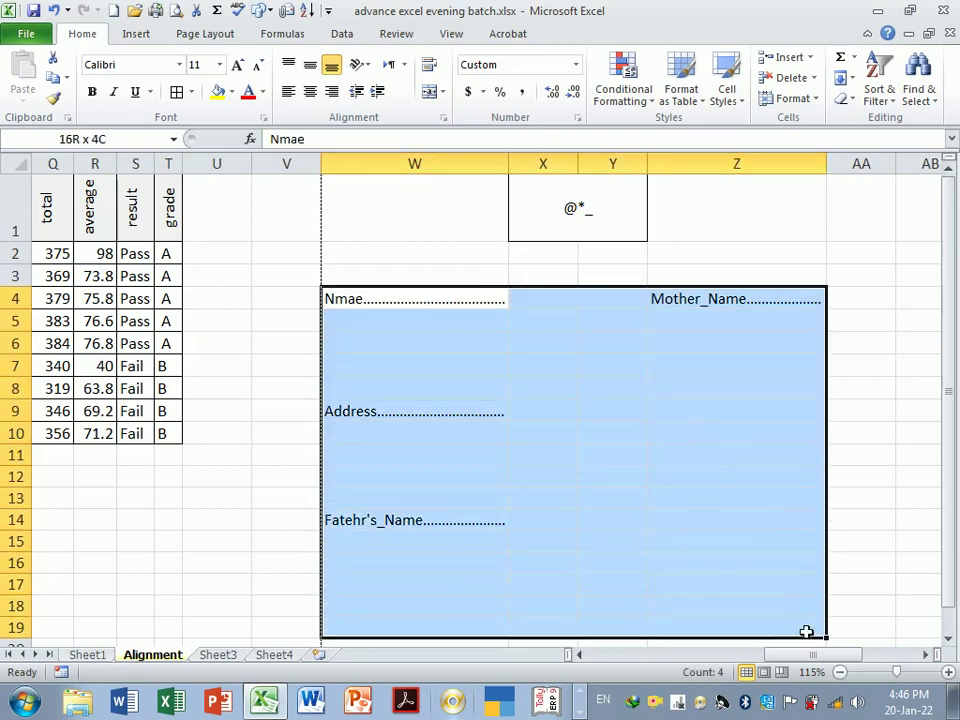
left_click_drag(775, 573, 804, 628)
key("ctrl+1")
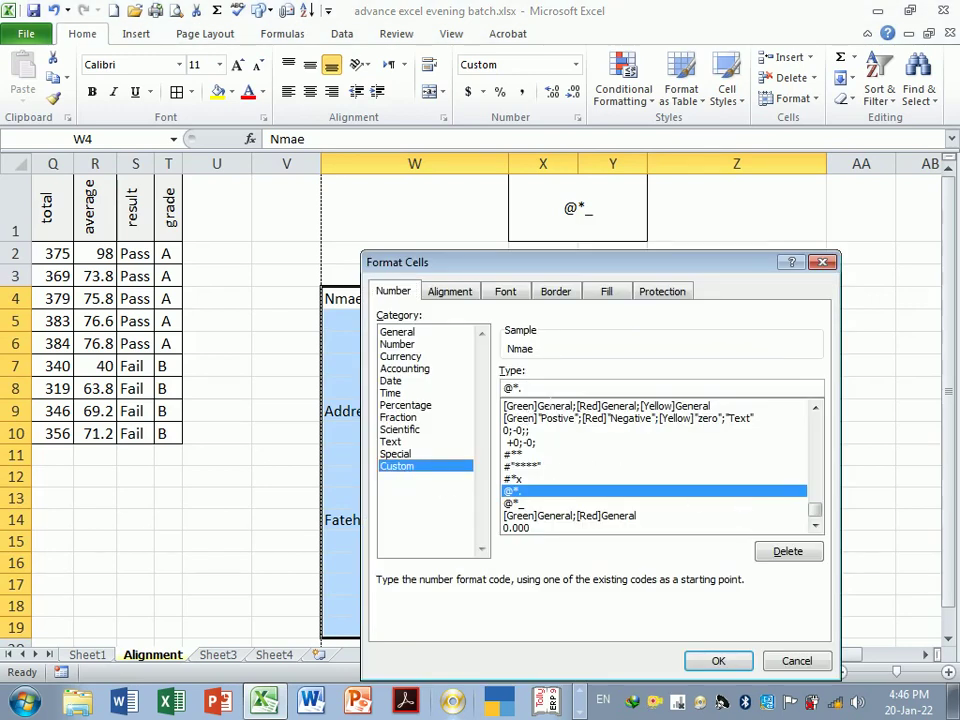
key("BackSpace")
type("_")
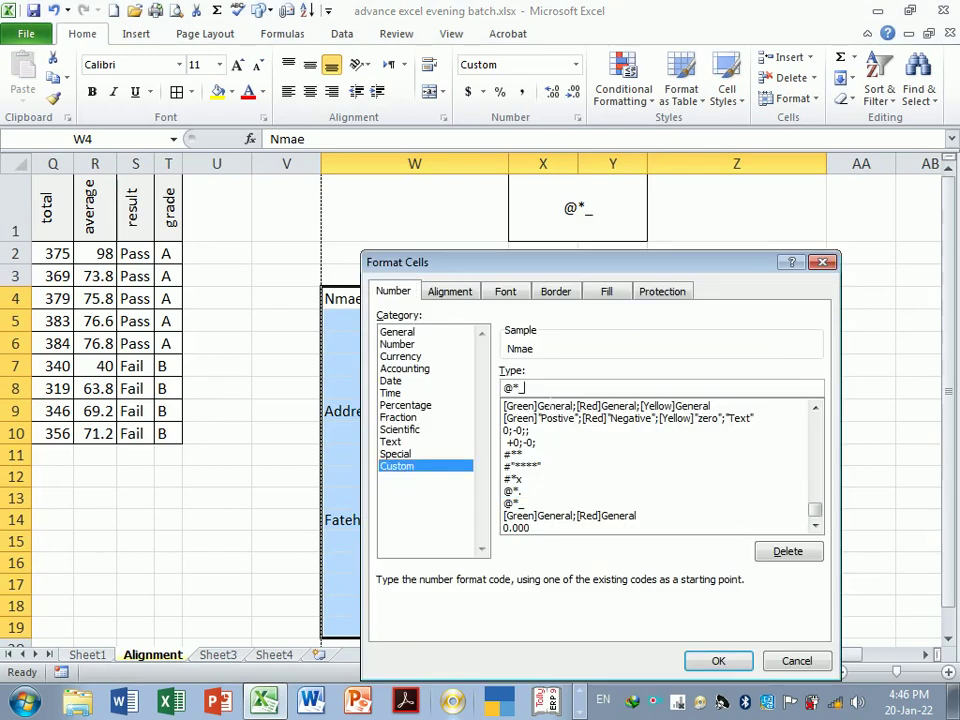
key("Return")
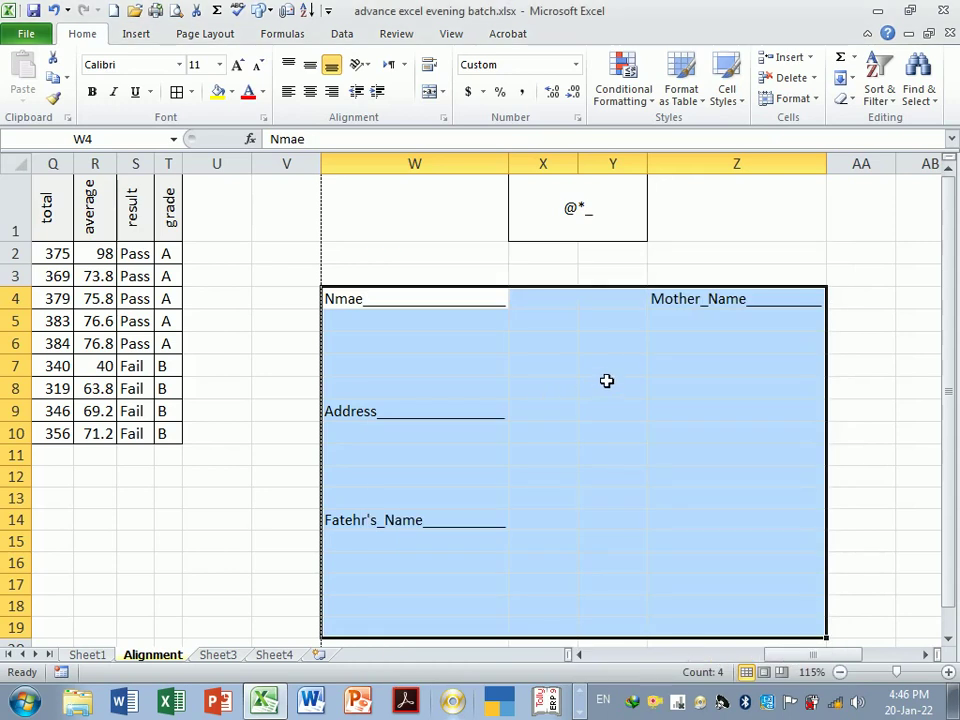
Zoom to 130% and enter 'Mobile.NO' followed by underscores in cell Z9
left_click(607, 372)
scroll(557, 473, "up", 1, "ctrl")
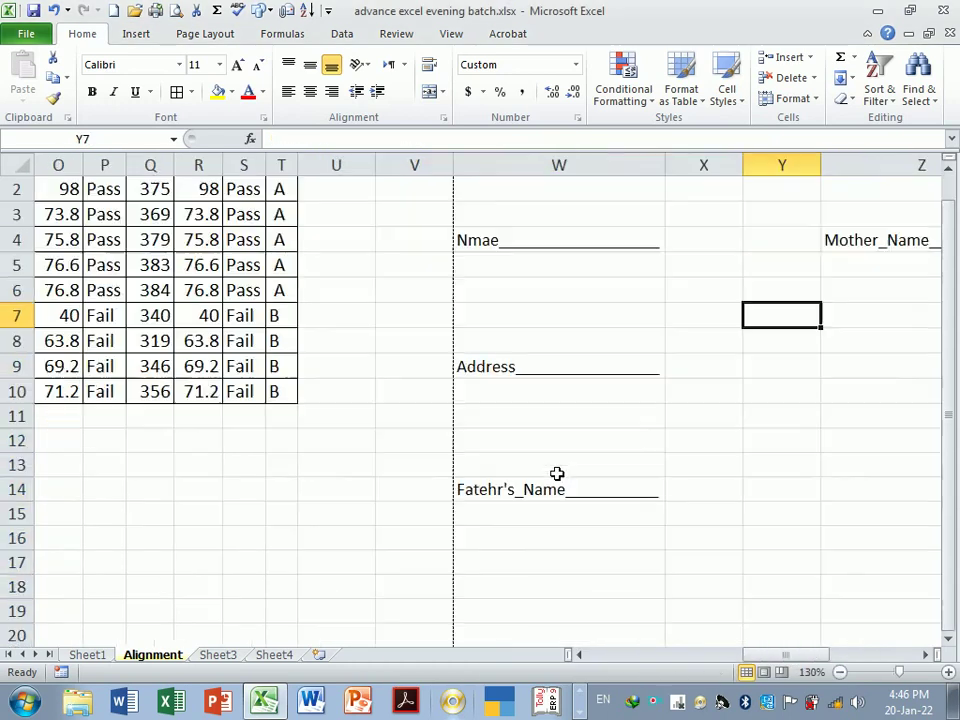
left_click_drag(752, 657, 807, 657)
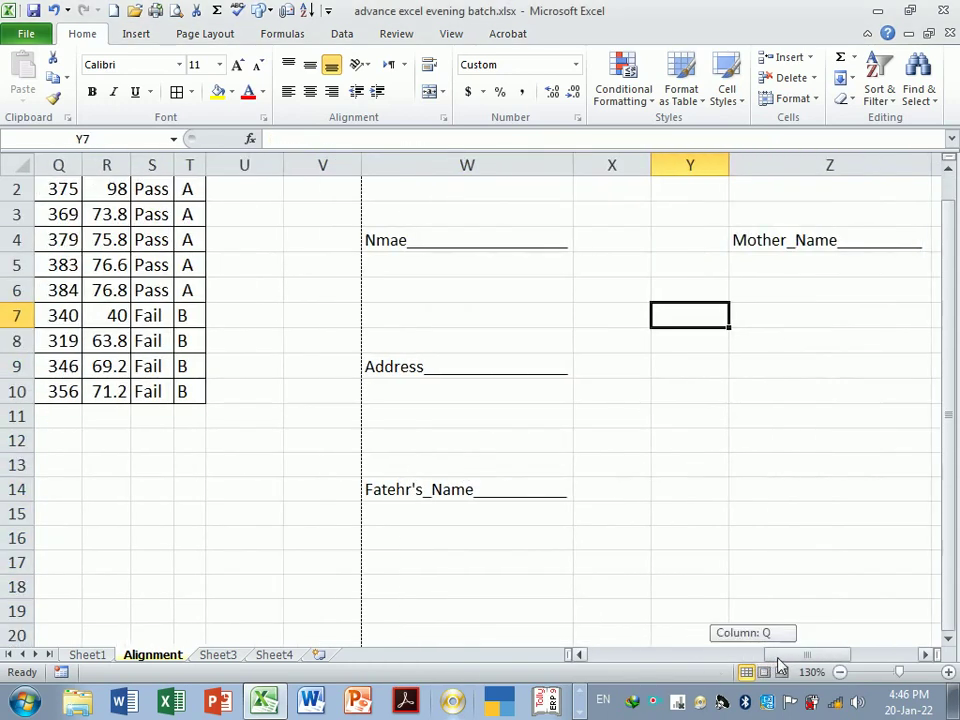
left_click(622, 379)
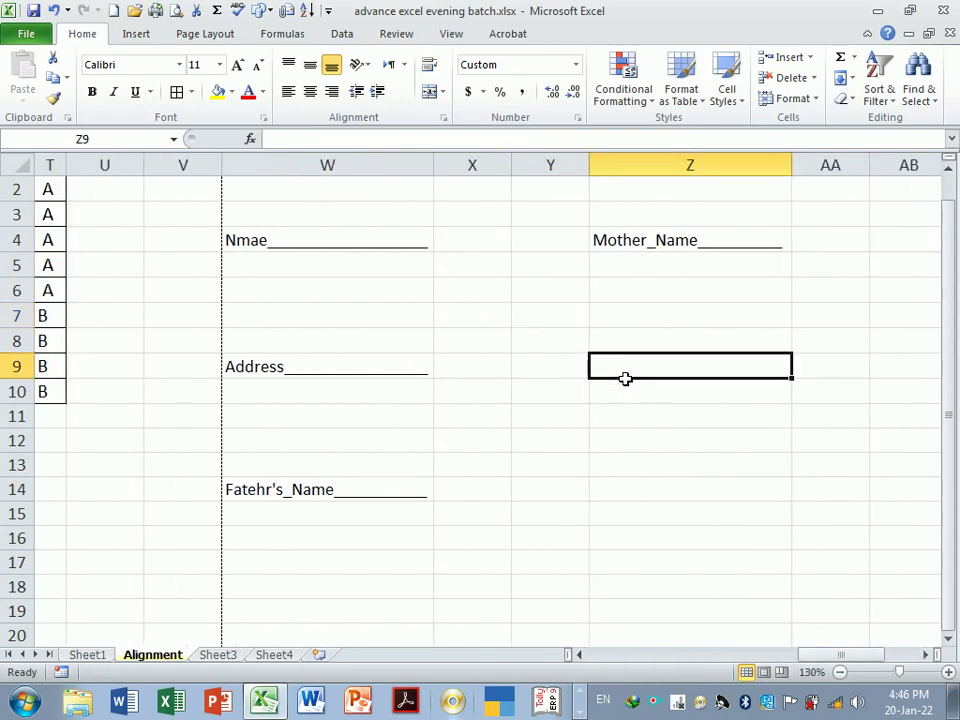
type("Mob")
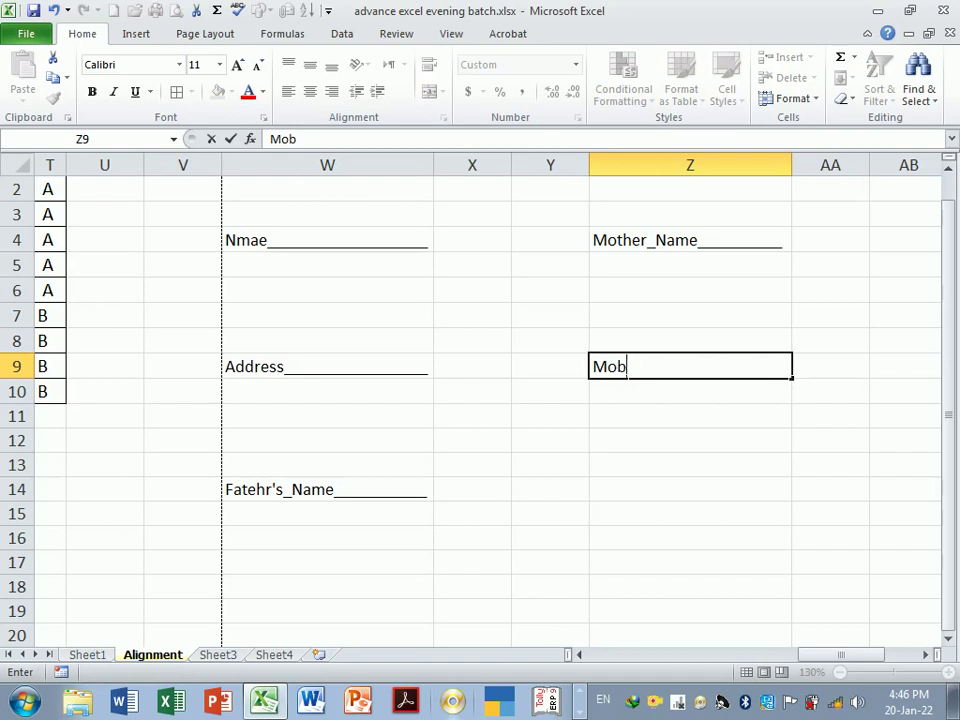
type("ile.")
type("NO______________")
key("Return")
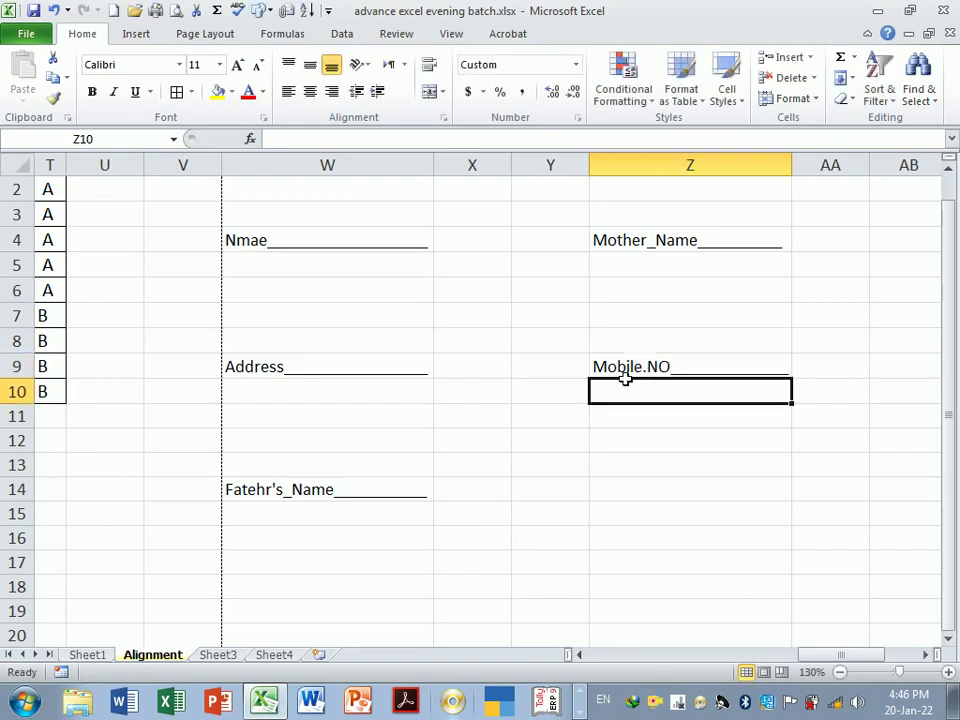
left_click(699, 491)
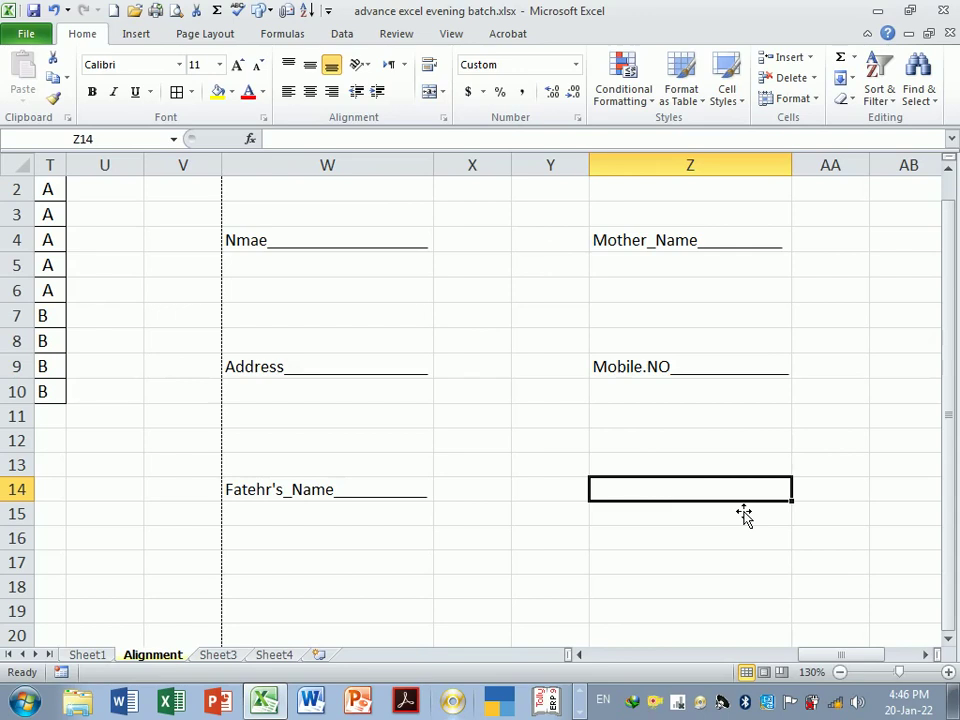
key("ctrl+p")
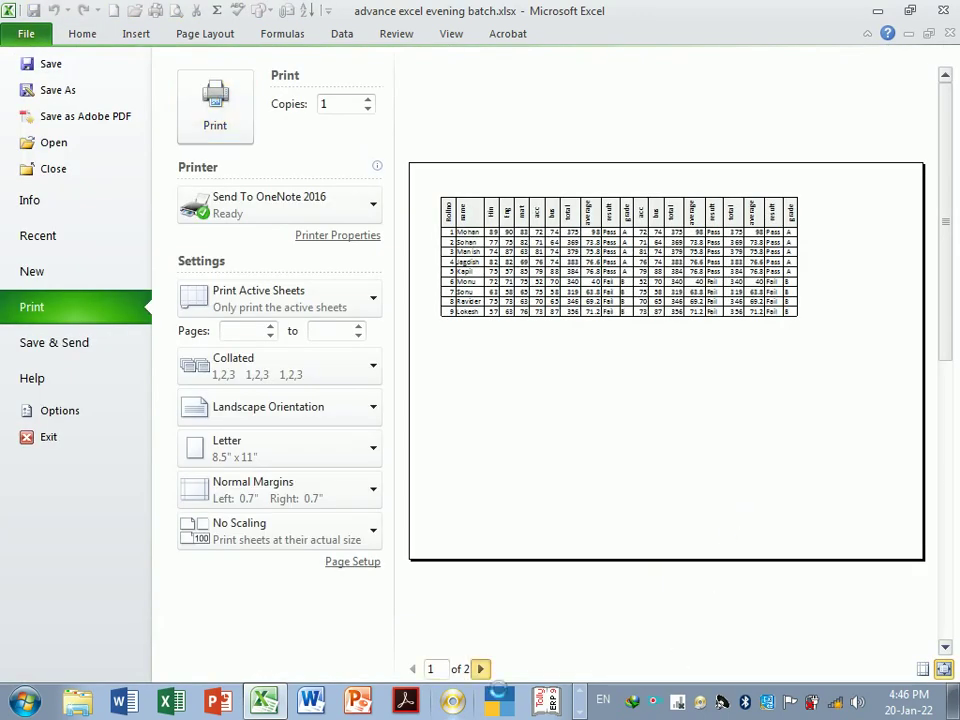
left_click(480, 668)
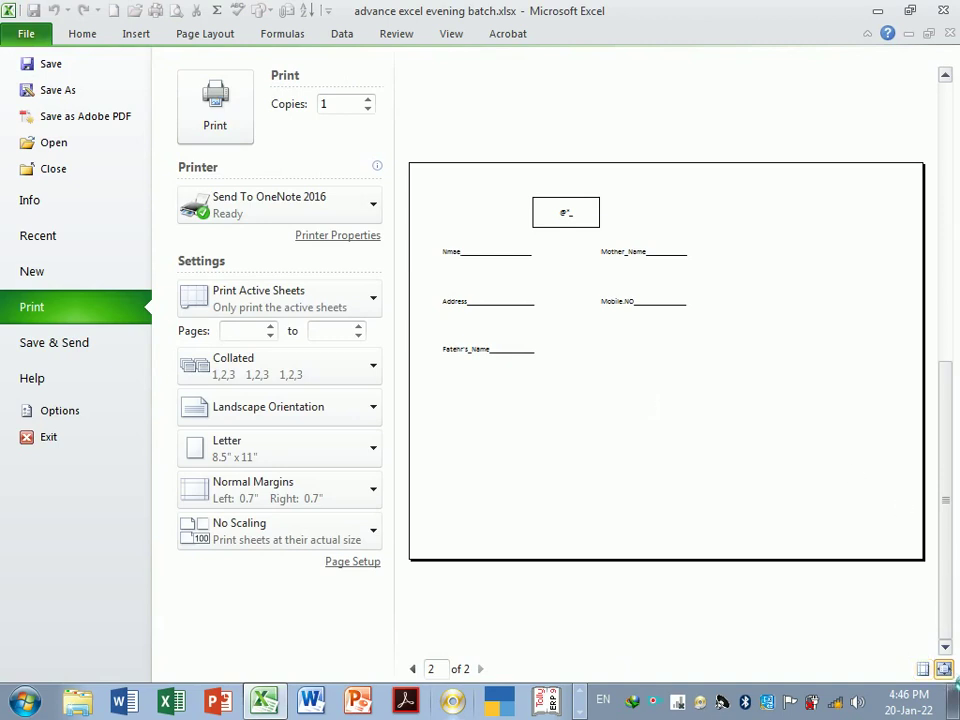
left_click(944, 669)
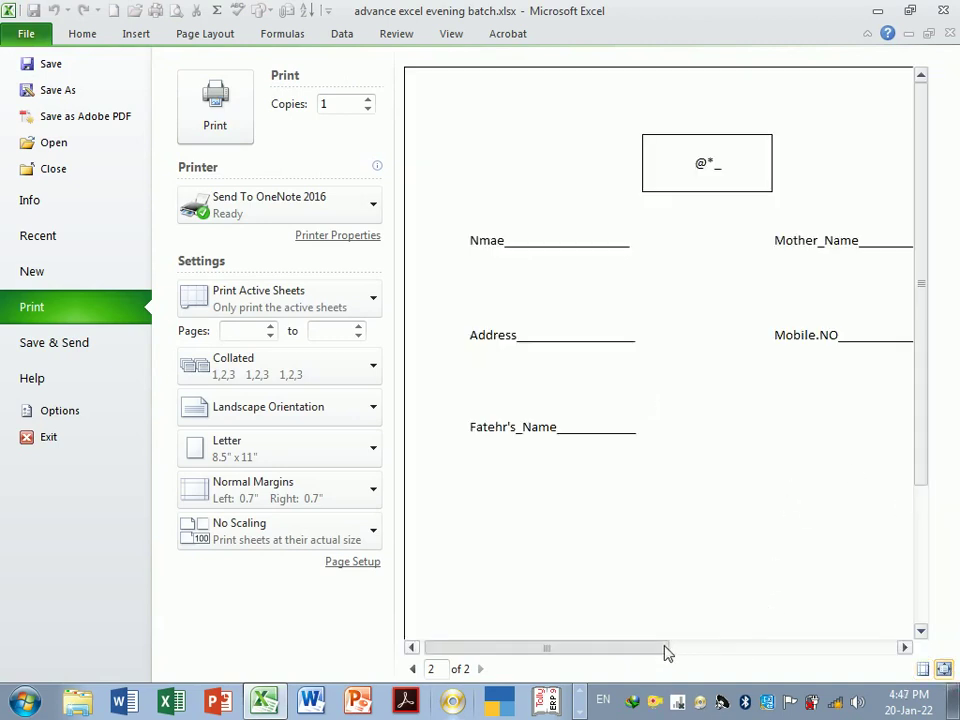
mouse_move(667, 652)
left_mouse_down()
mouse_move(723, 652)
mouse_move(688, 670)
left_mouse_up()
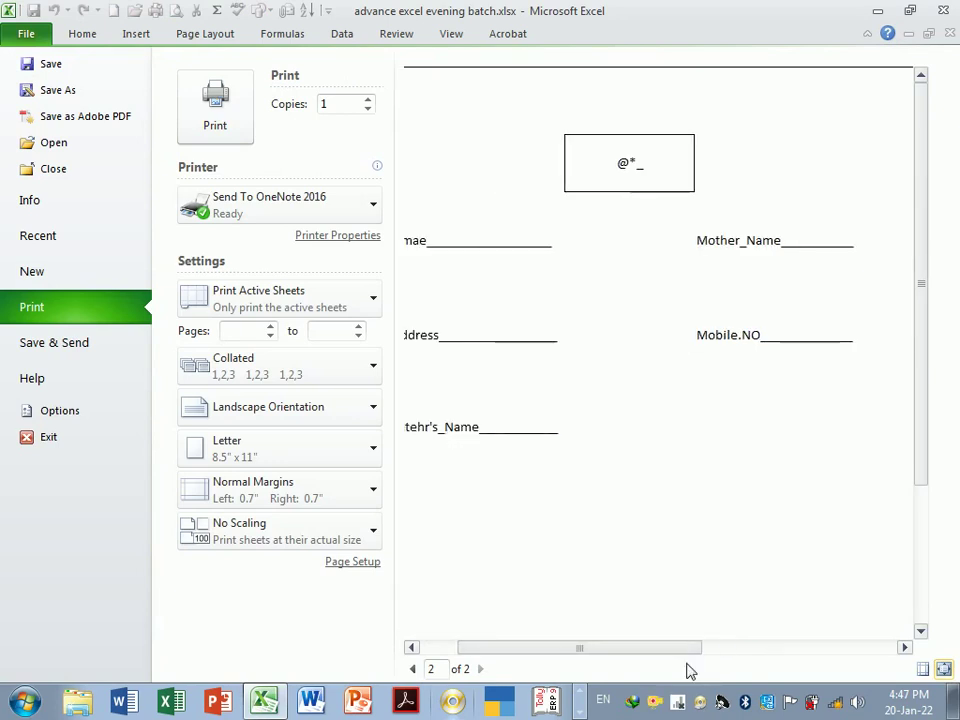
key("Escape")
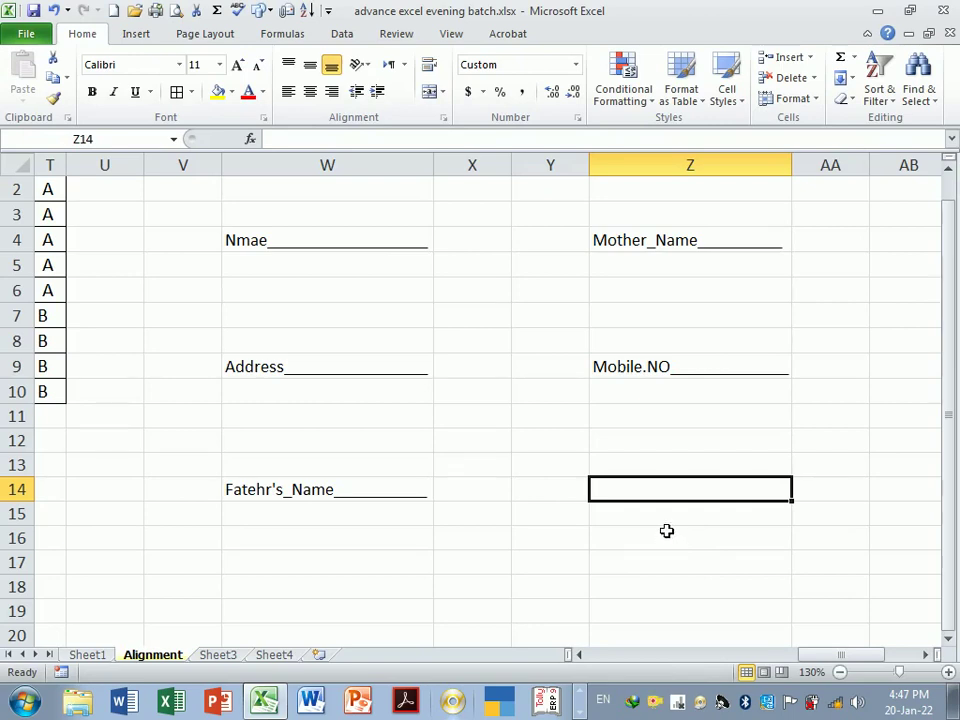
Enter 2000 followed by a row of asterisks in cell Z17
scroll(658, 530, "down", 1)
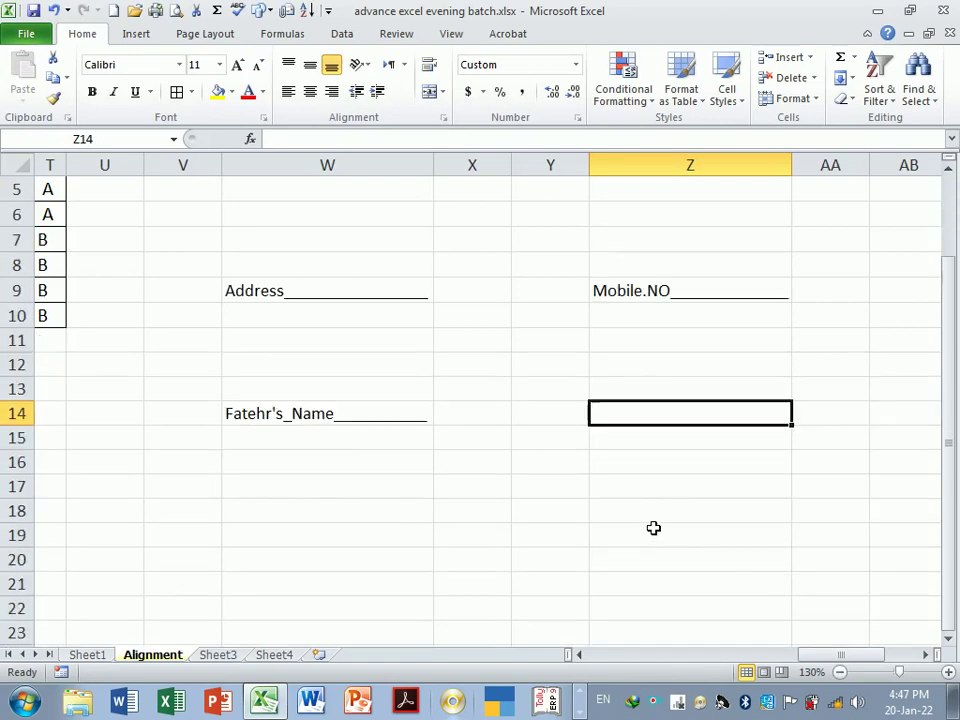
left_click(636, 485)
type("20")
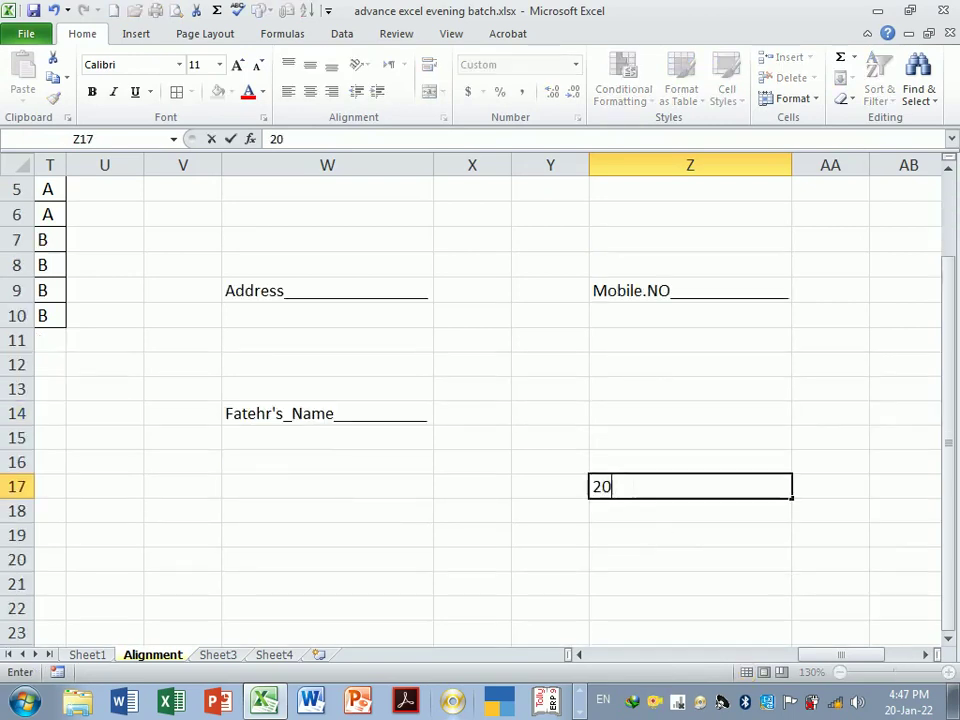
type("00**")
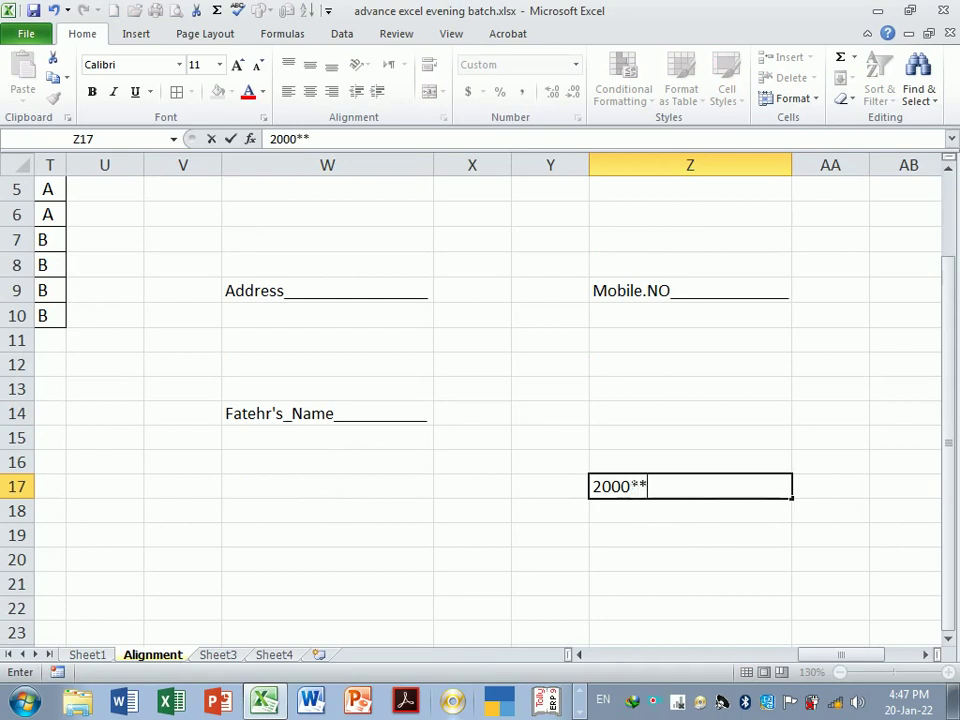
type("**********")
key("Return")
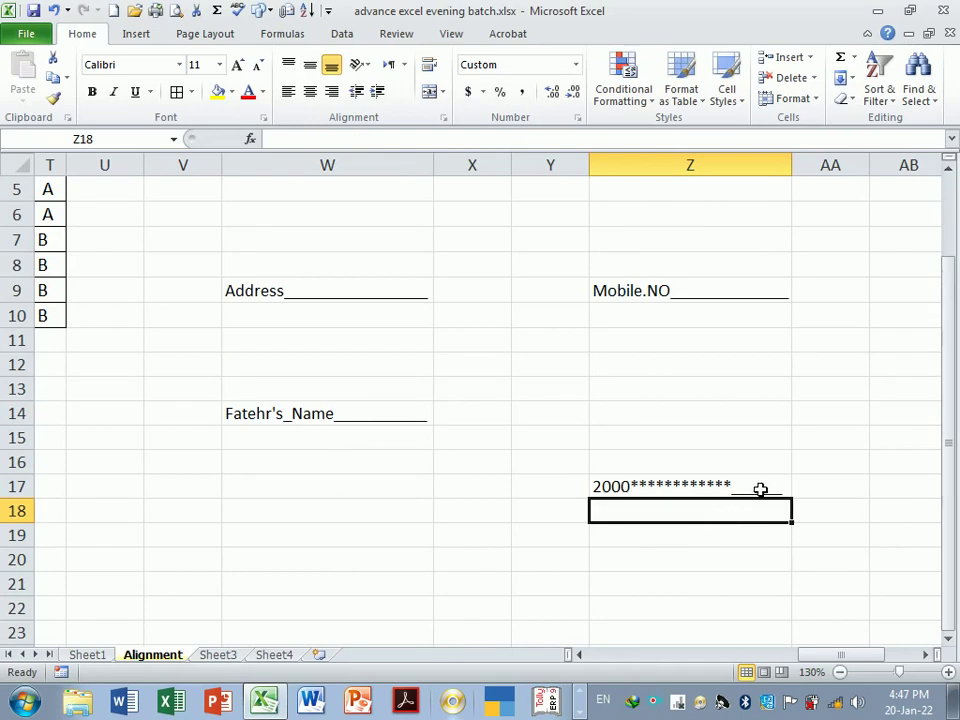
Return to the top-left of the form and select W4:W6
mouse_move(820, 655)
left_mouse_down()
mouse_move(715, 685)
mouse_move(958, 521)
left_mouse_up()
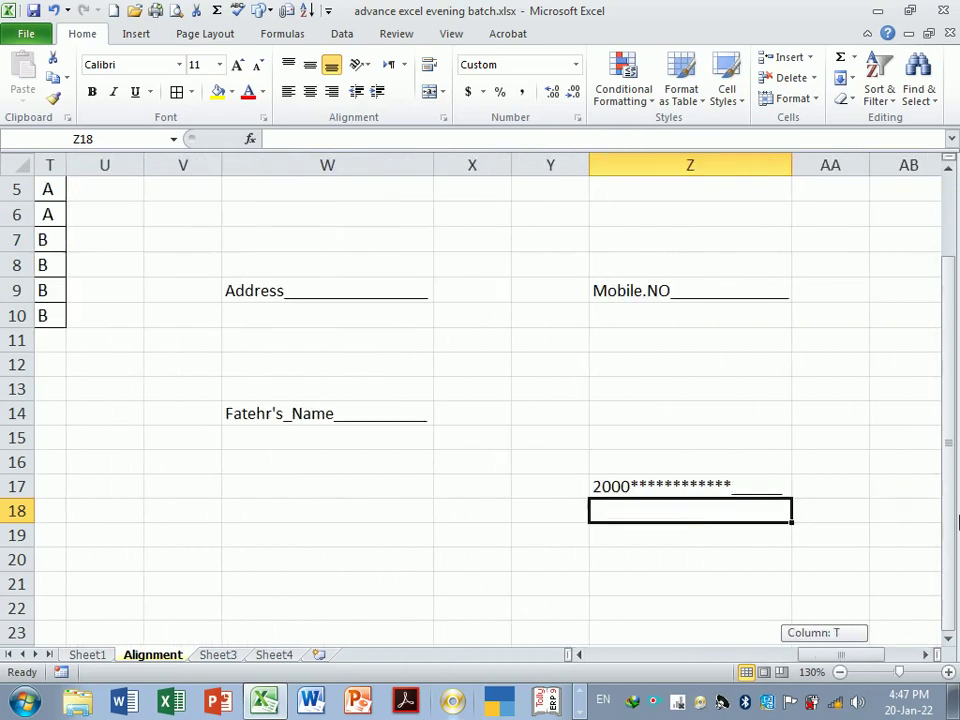
scroll(688, 392, "up", 1)
scroll(467, 390, "up", 1)
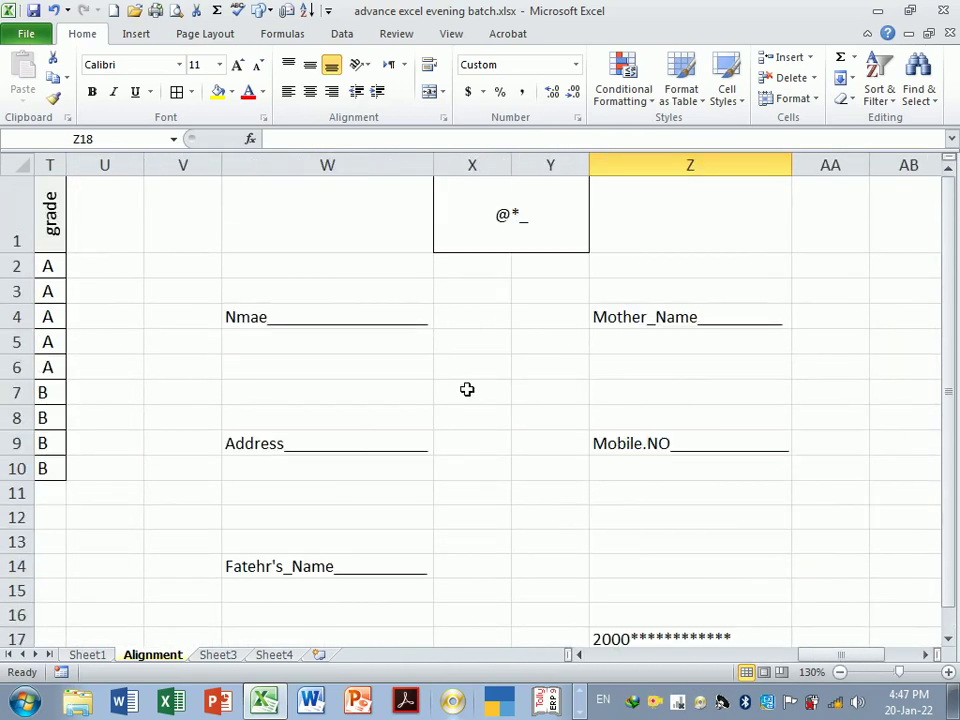
left_click_drag(259, 312, 354, 369)
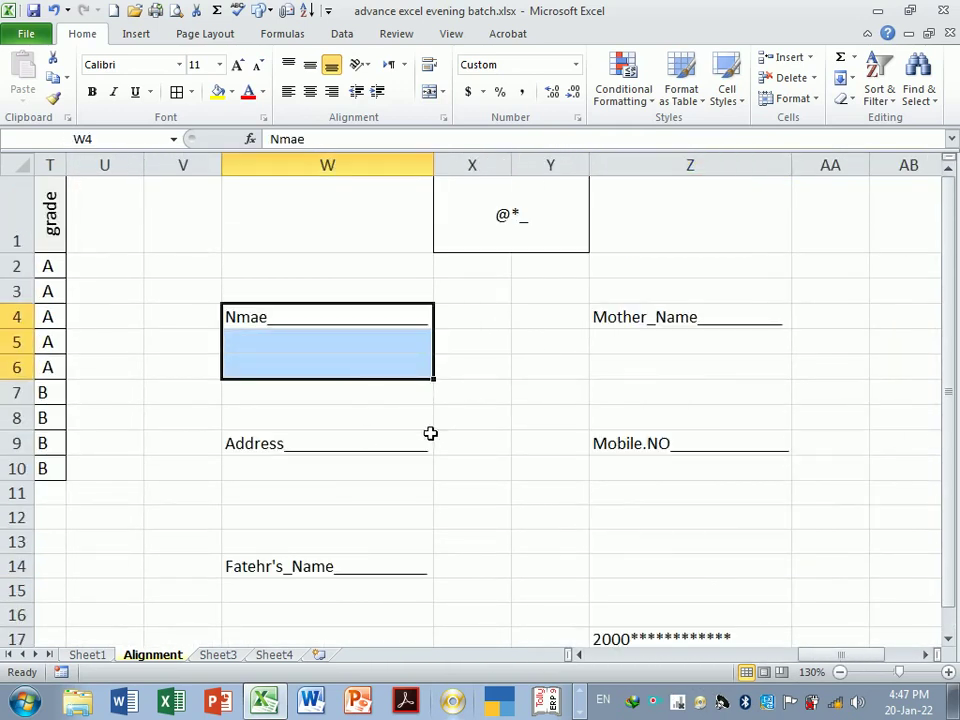
Enter 2000****** in AB4 and widen column AB to fit it
left_click(879, 315)
key("Right")
key("Right")
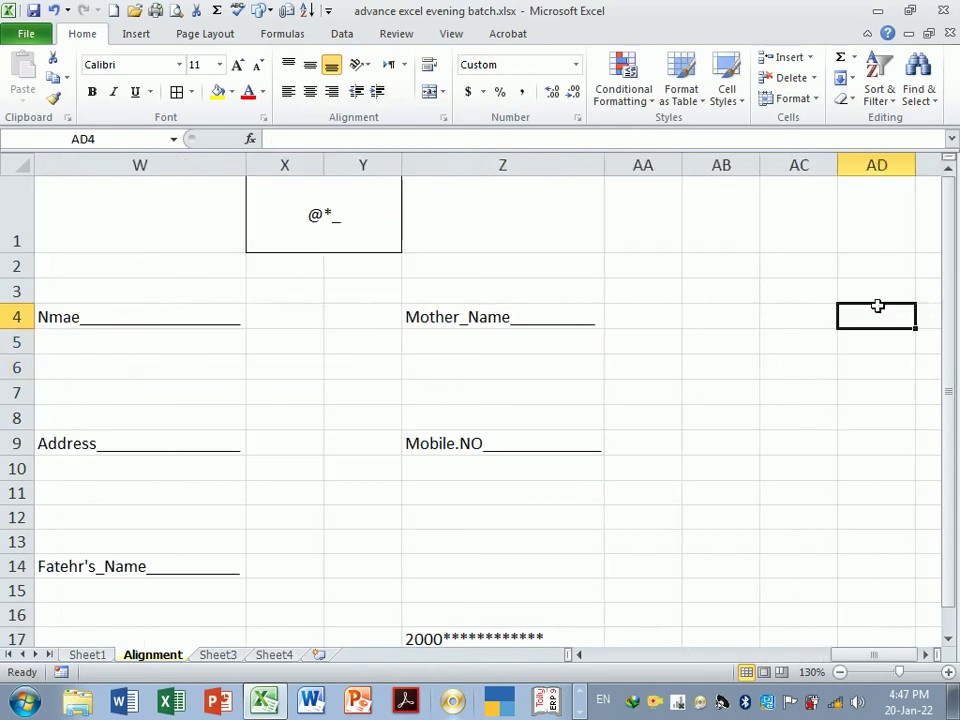
key("Left")
key("Left")
type("2")
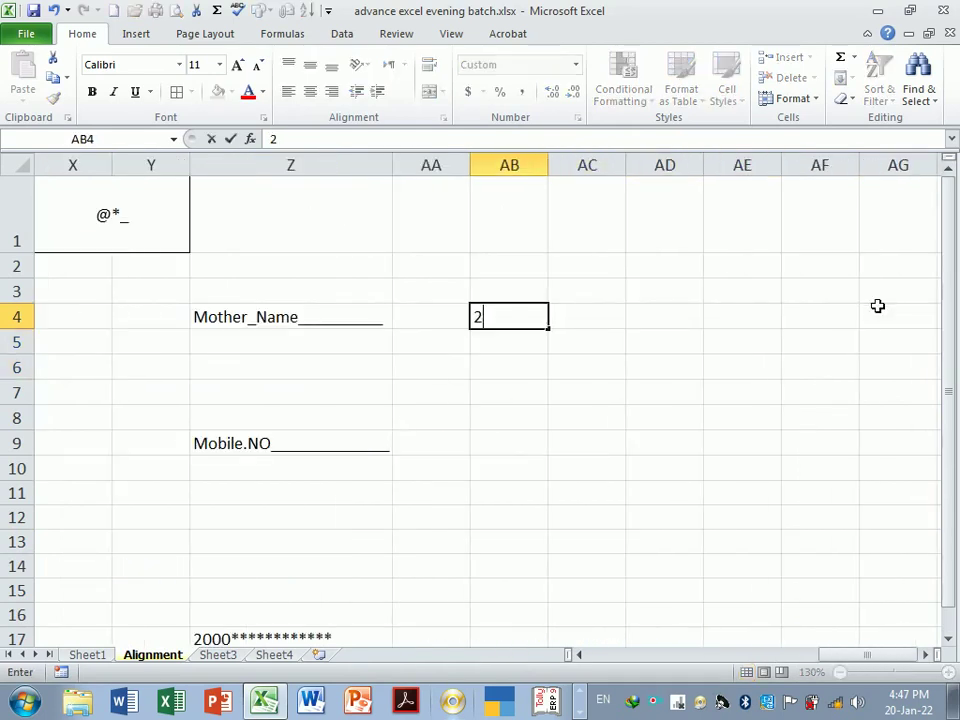
type("000*****")
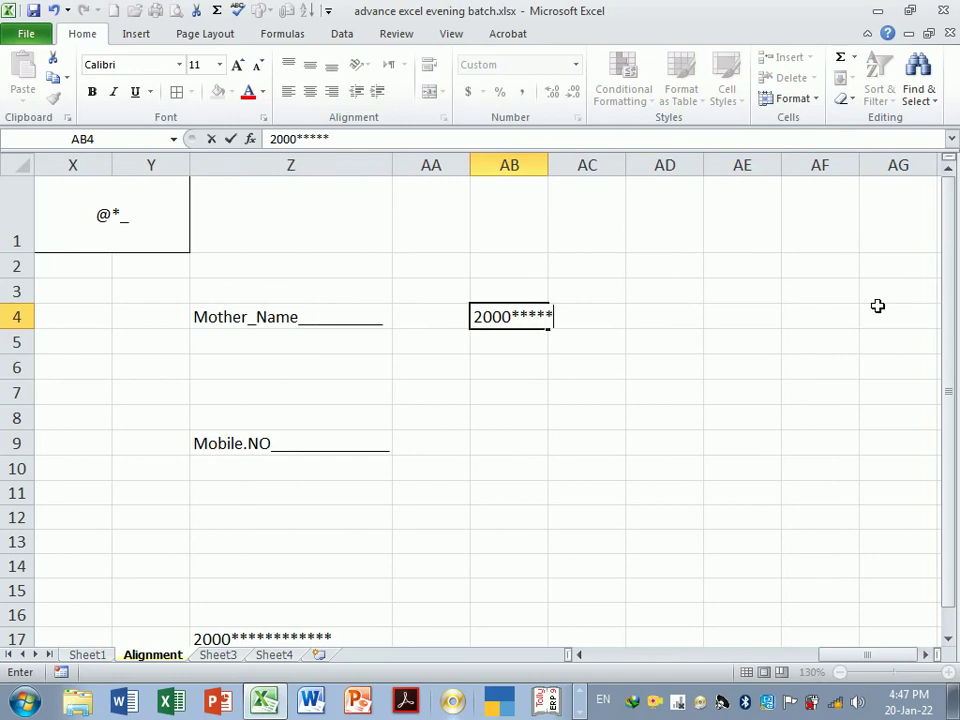
type("*")
key("Return")
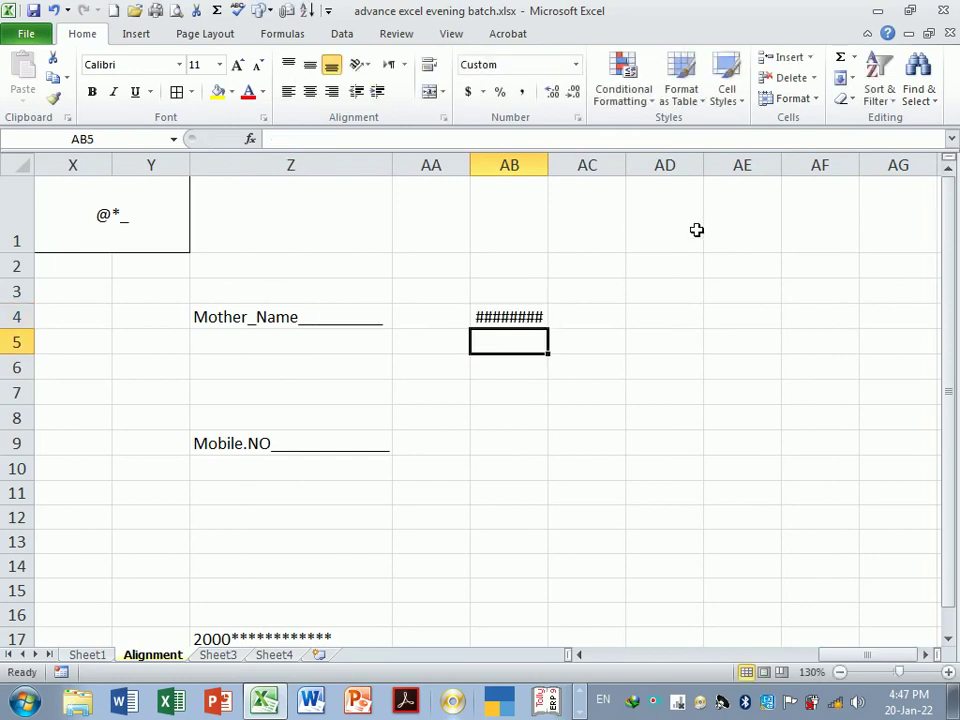
left_click_drag(549, 172, 609, 177)
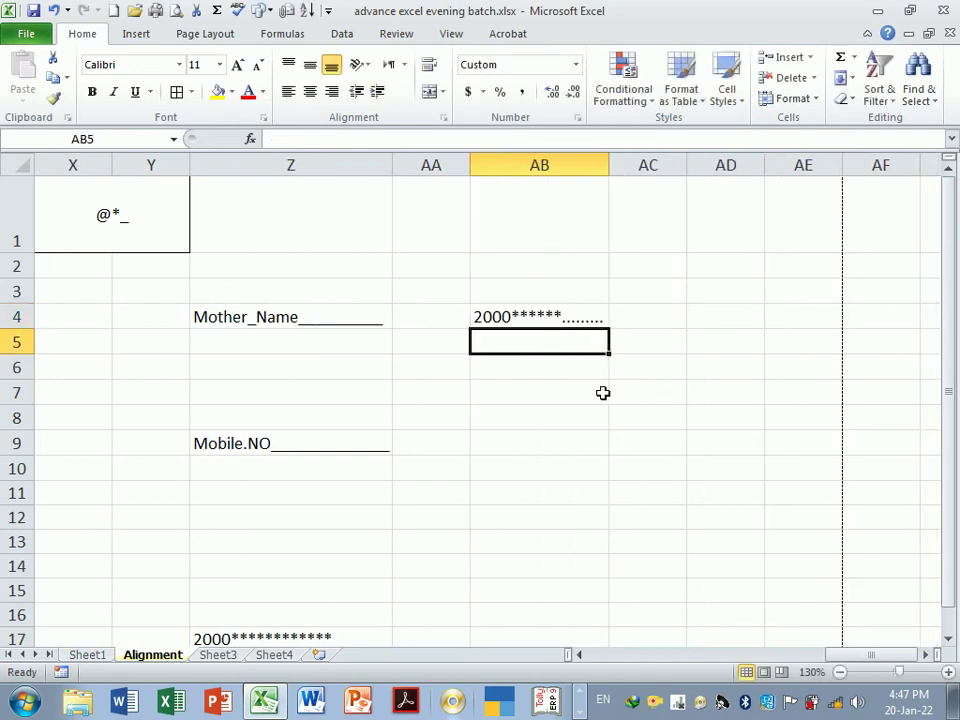
Set cell AB4's number format to General
left_click(598, 318)
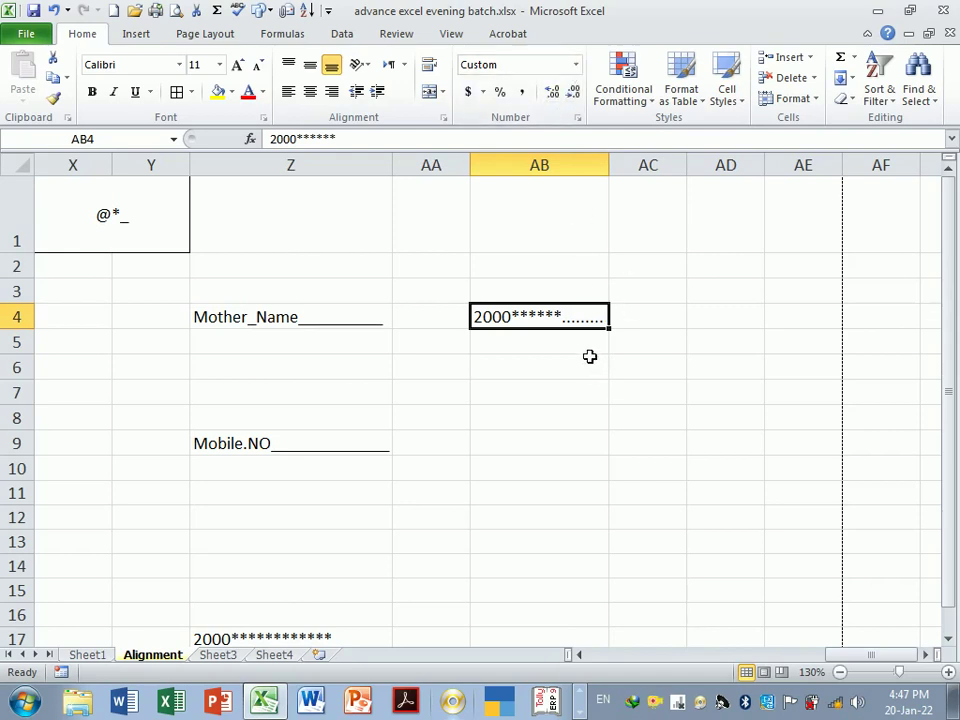
left_click(584, 345)
left_click(572, 318)
left_click(575, 64)
left_click(515, 93)
left_click(590, 351)
left_click(572, 320)
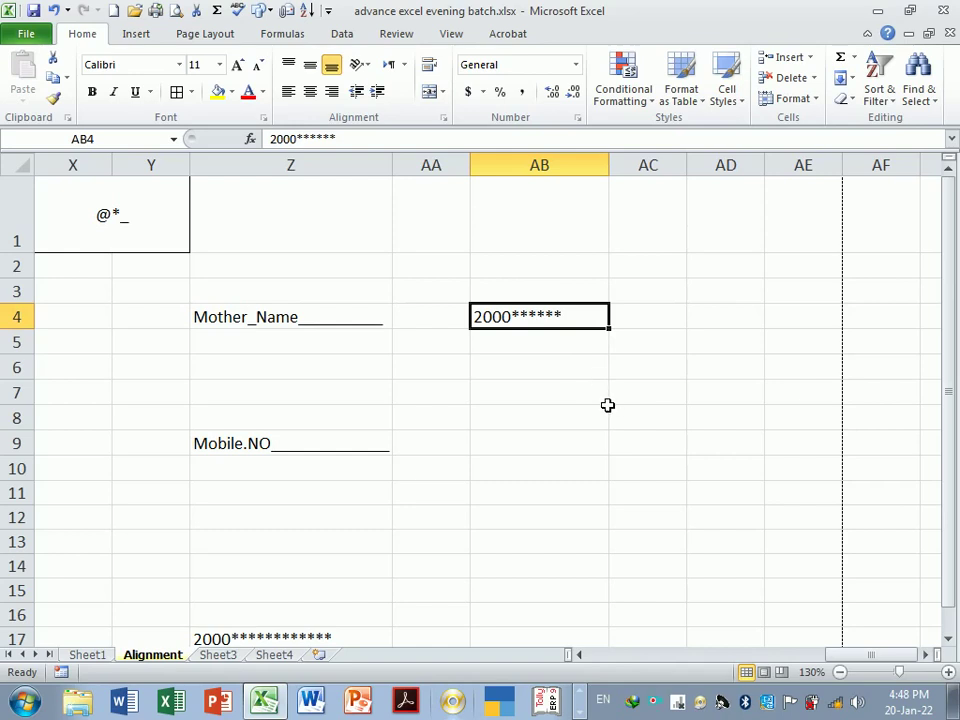
Enter the literal text #** as a label in cell AB1
left_click(504, 204)
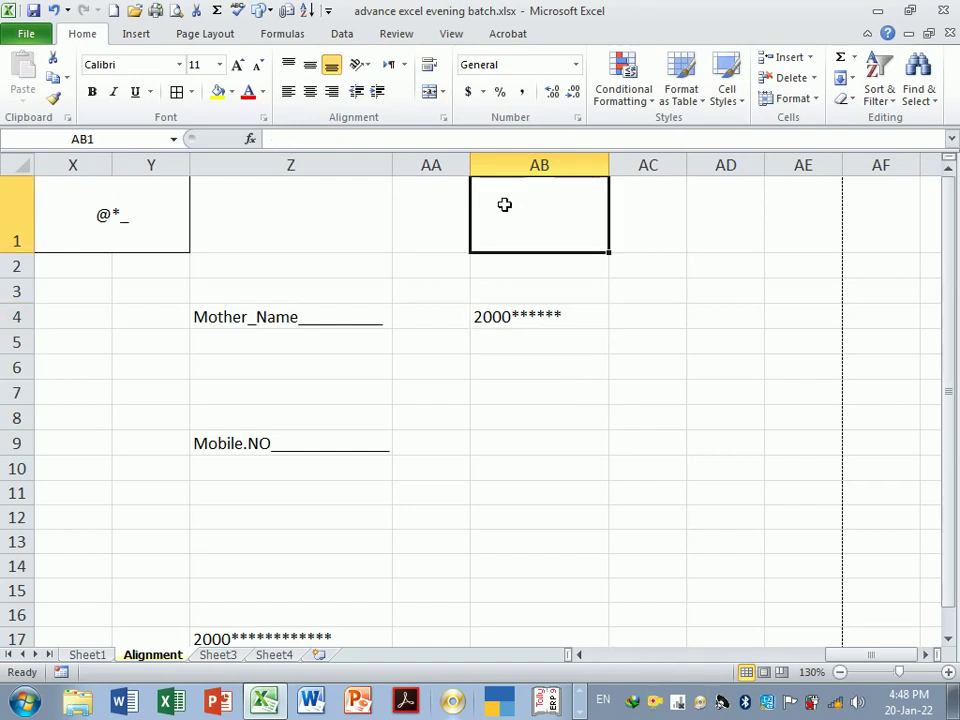
type("'")
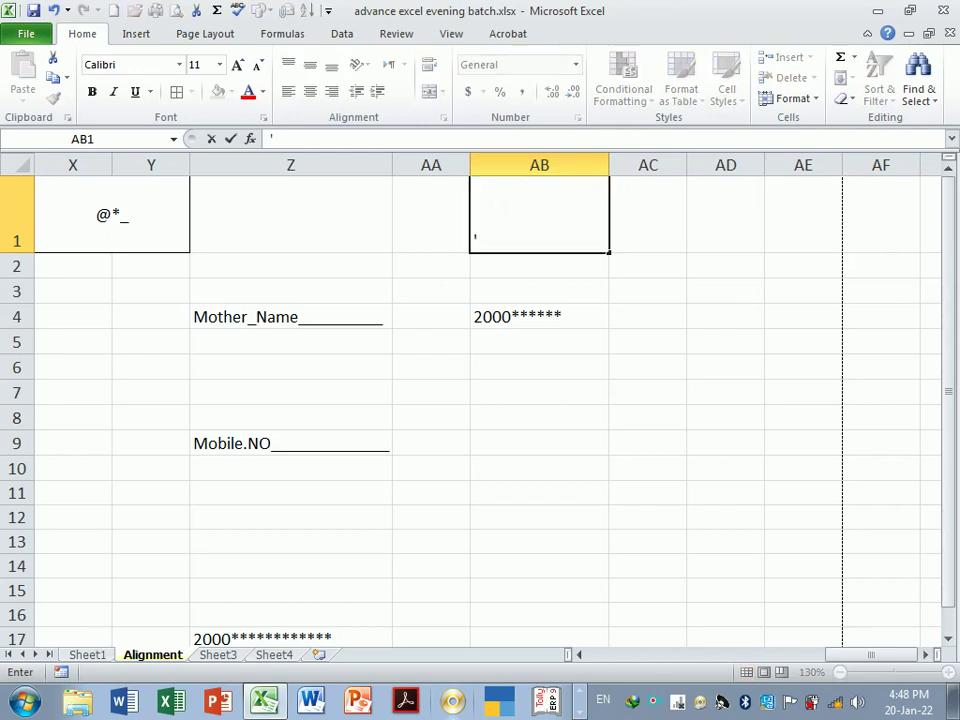
type("#")
type("**")
key("Return")
left_click(504, 204)
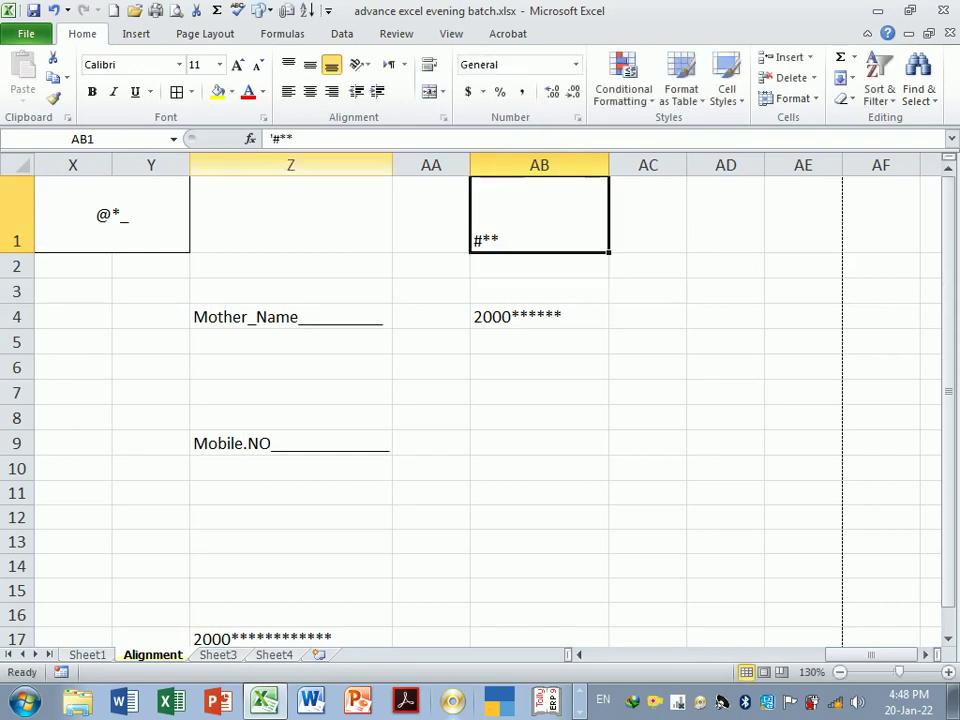
Clear the 2000 entry from AB4 and select AB4:AB13
left_click(510, 366)
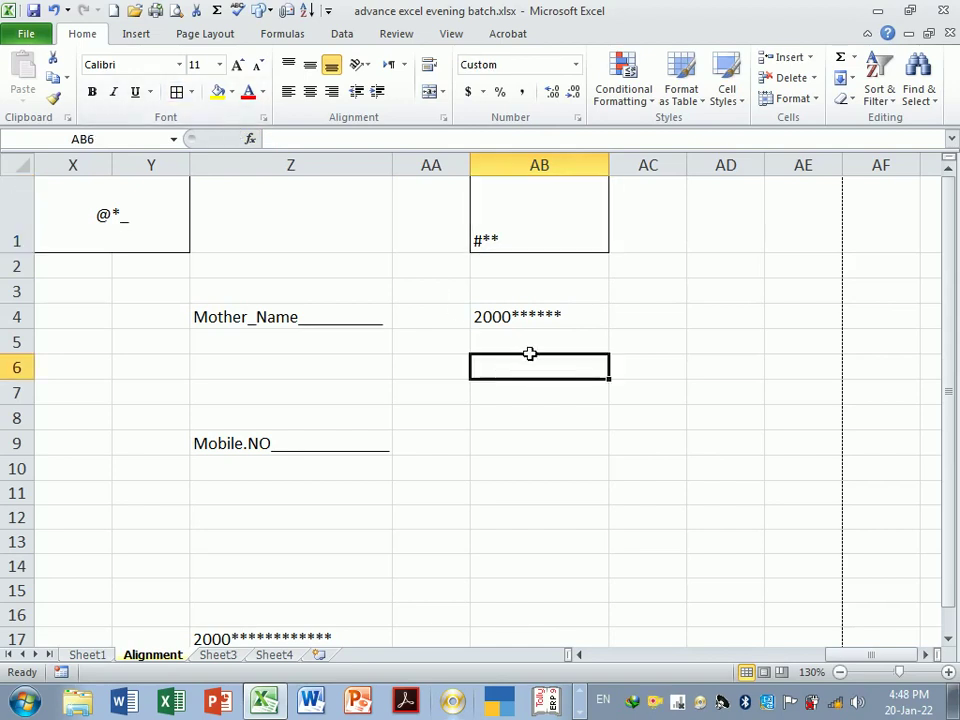
mouse_move(530, 328)
left_mouse_down()
mouse_move(594, 560)
mouse_move(604, 315)
mouse_move(602, 551)
left_mouse_up()
key("Delete")
left_click(585, 356)
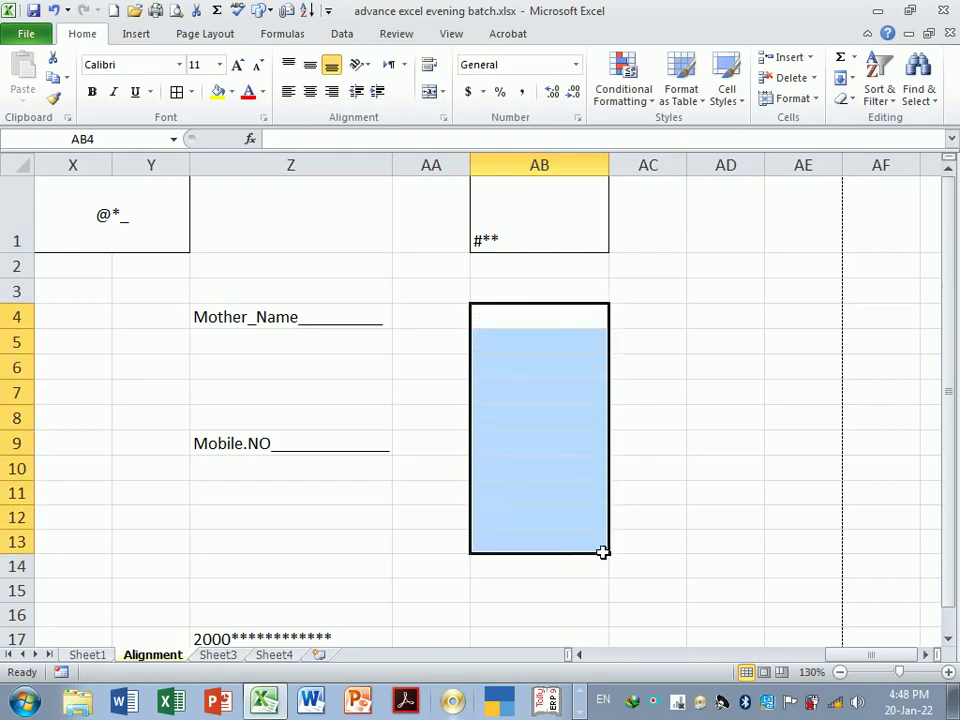
Give AB4:AB13 the custom format @** after the first code is rejected as invalid
key("ctrl+1")
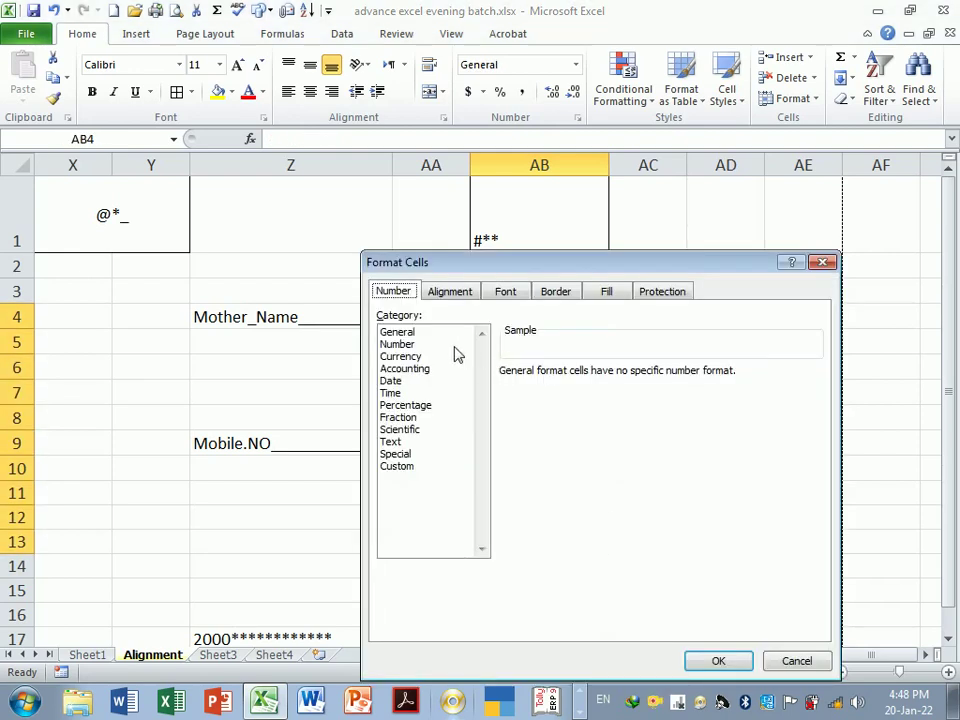
left_click(396, 466)
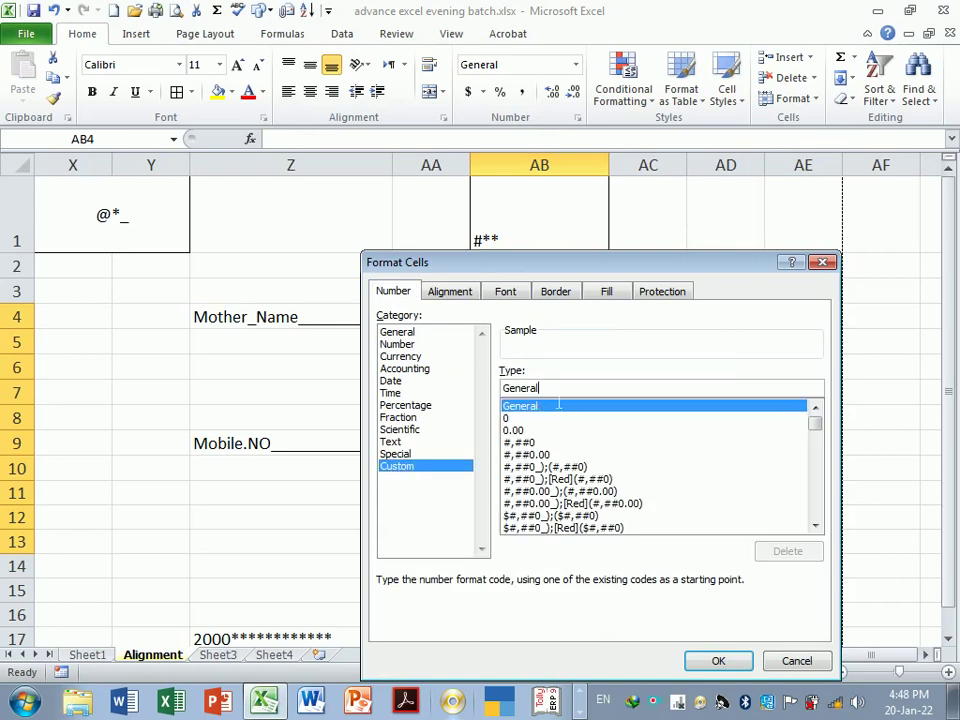
key("BackSpace")
key("BackSpace")
key("BackSpace")
key("BackSpace")
key("BackSpace")
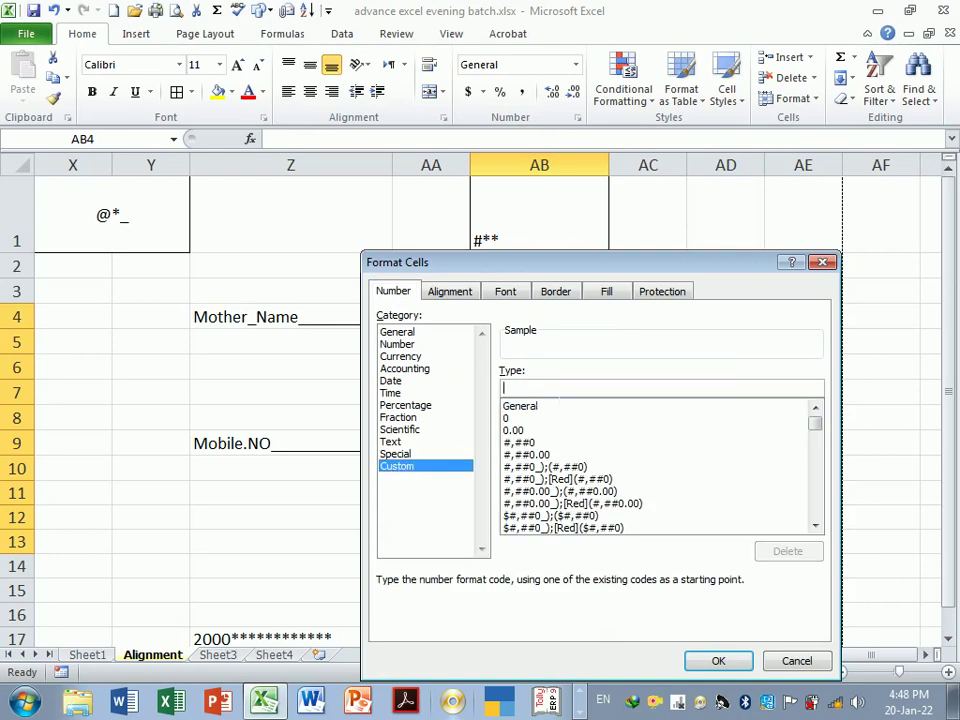
type("#@*")
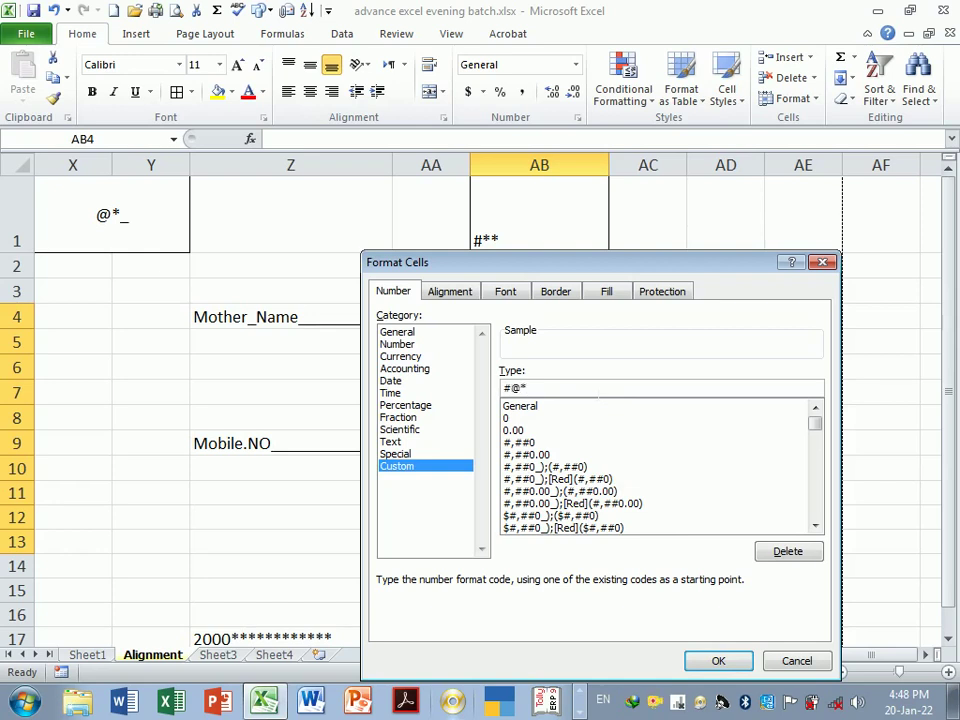
left_click(716, 664)
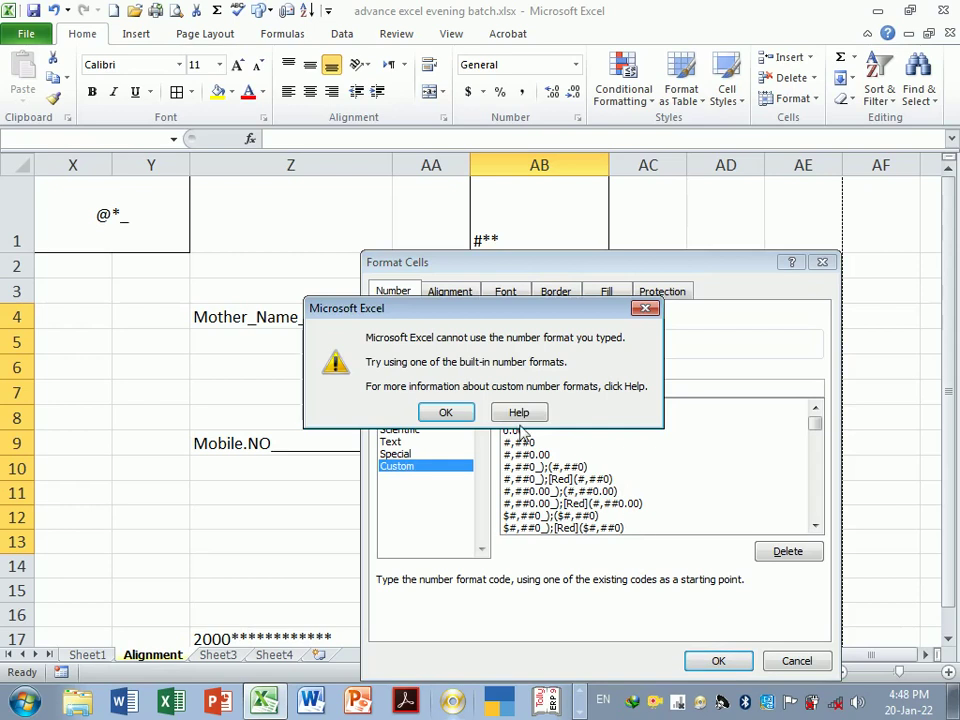
left_click(643, 310)
key("Right")
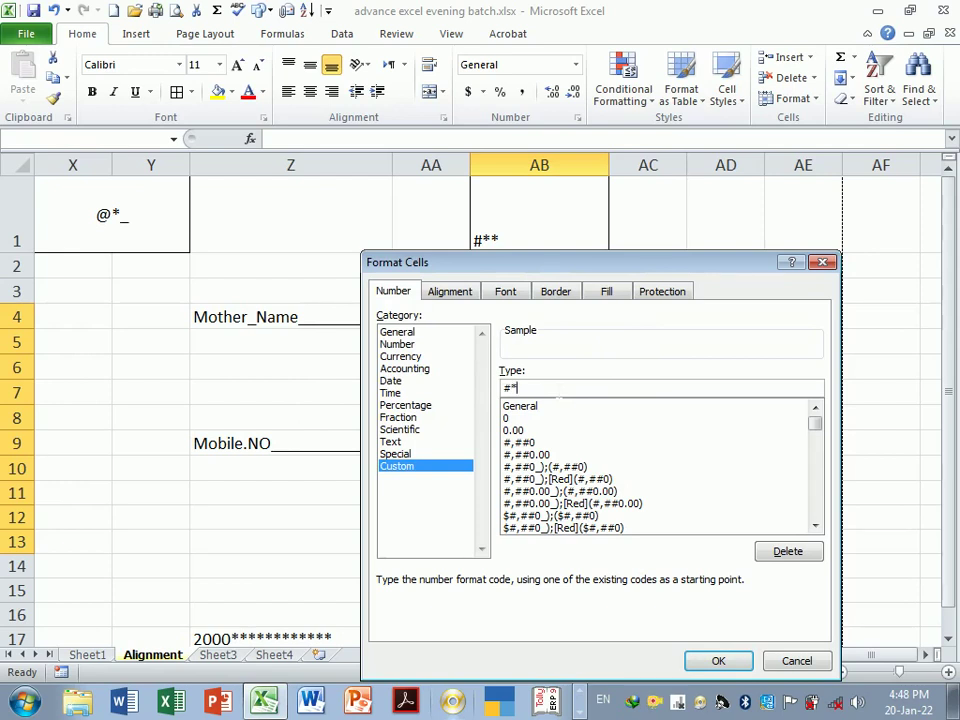
key("BackSpace")
key("BackSpace")
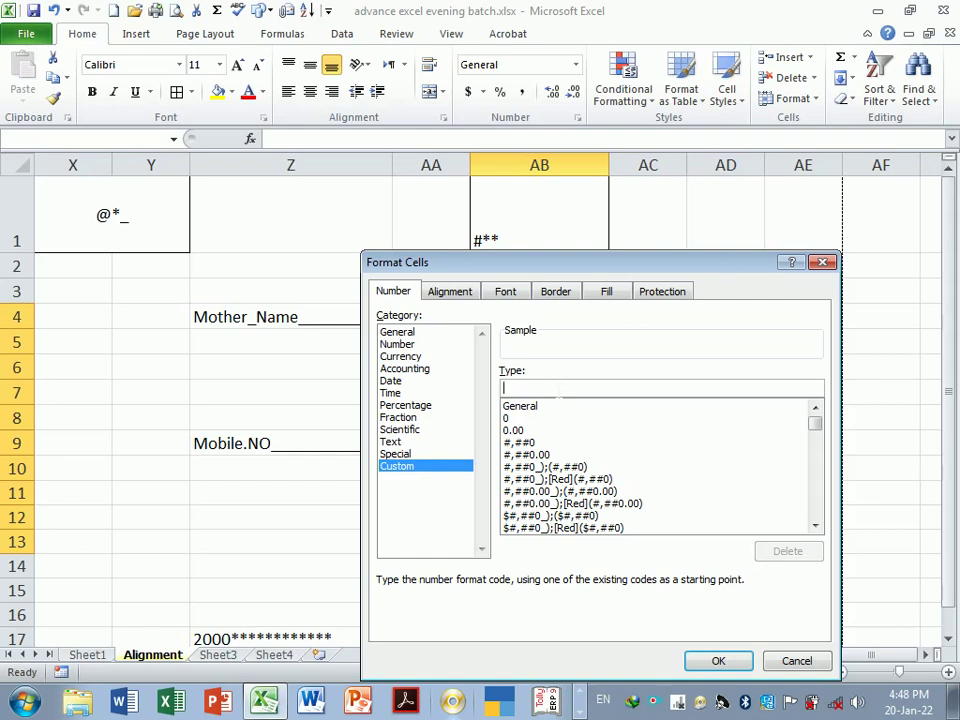
type("@**")
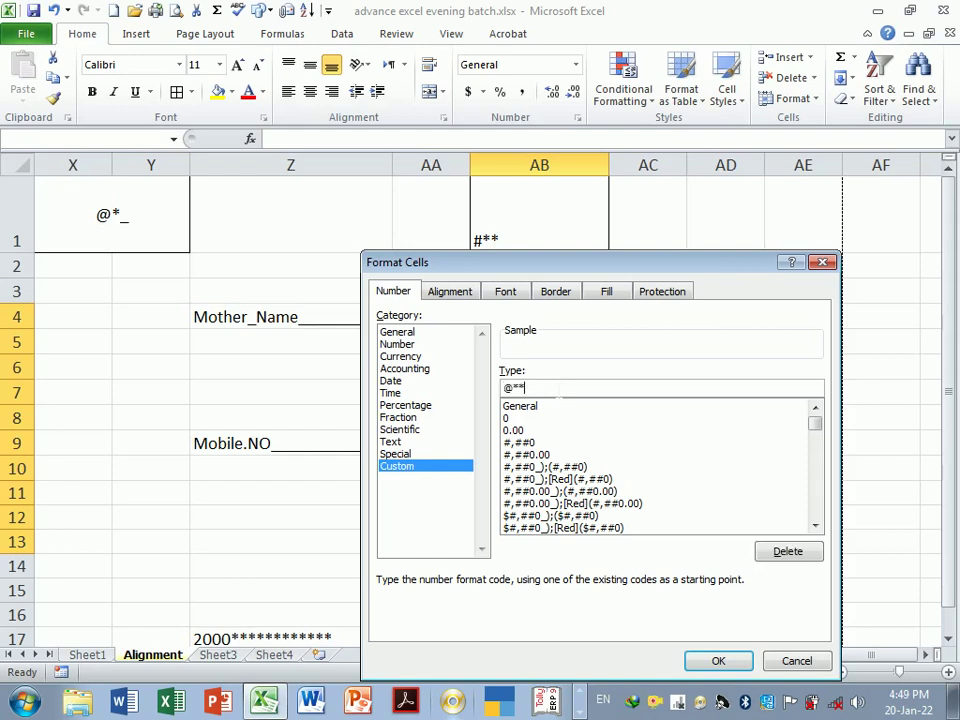
key("Return")
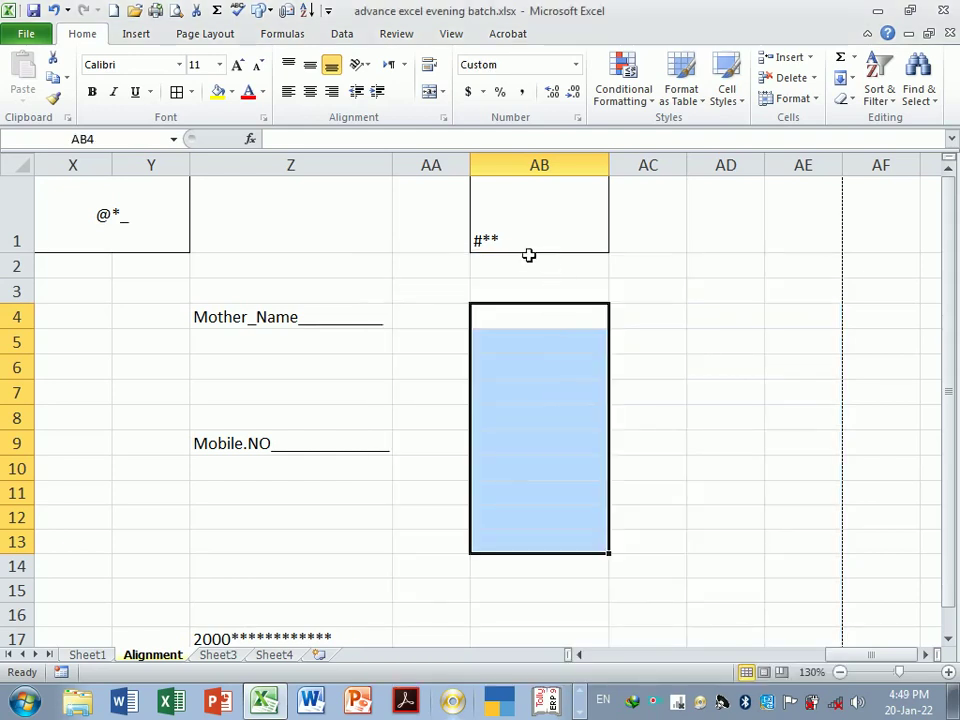
Change the AB1 label from #** to @**
double_click(489, 240)
key("BackSpace")
key("BackSpace")
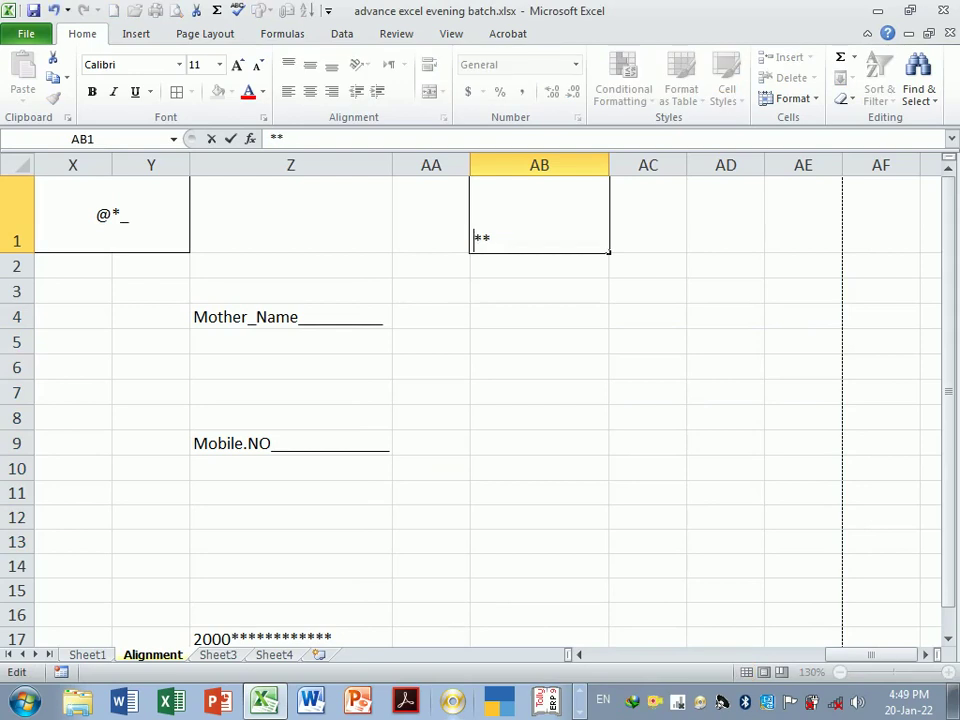
type("'")
type("@")
key("Return")
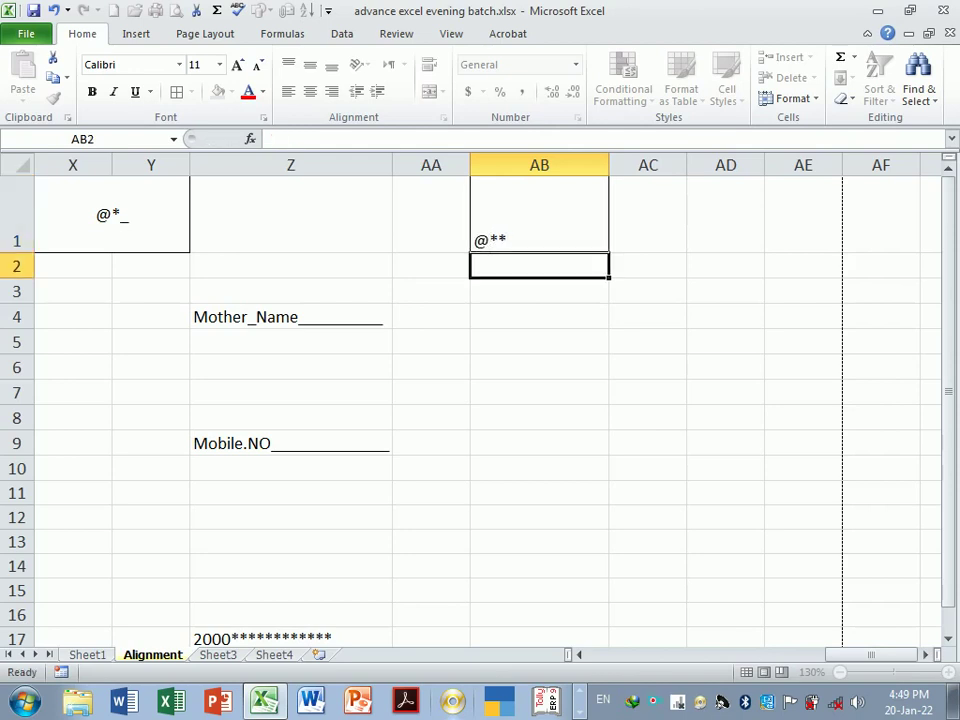
Enter amounts 200, 6000, 3000 and 200 in AB4, AB6, AB8 and AB11
left_click(550, 325)
type("200")
key("Return")
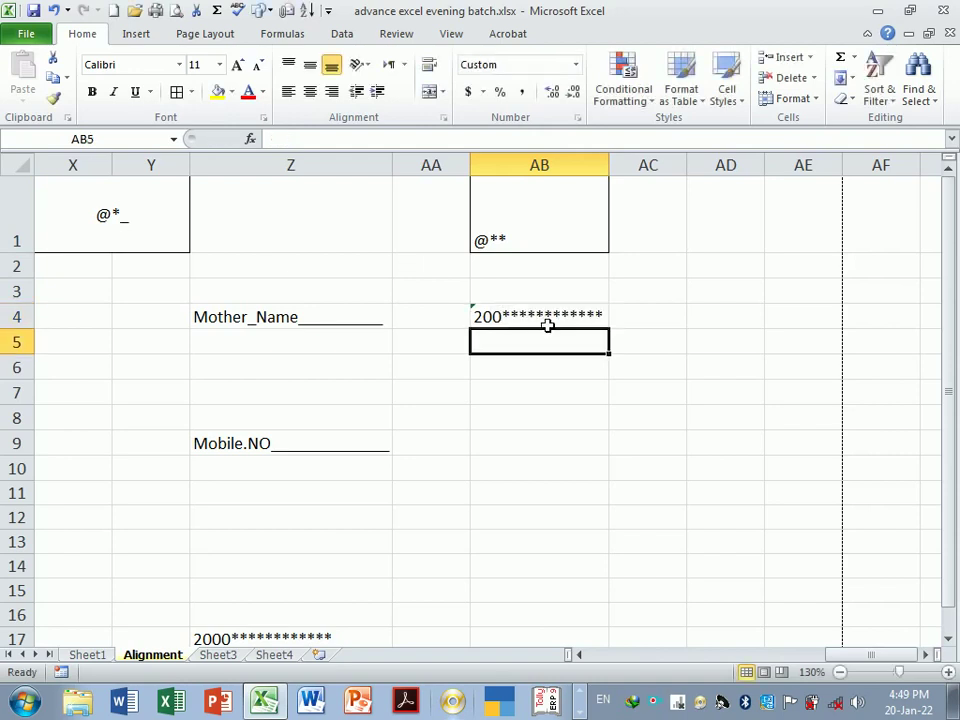
key("Return")
type("6000")
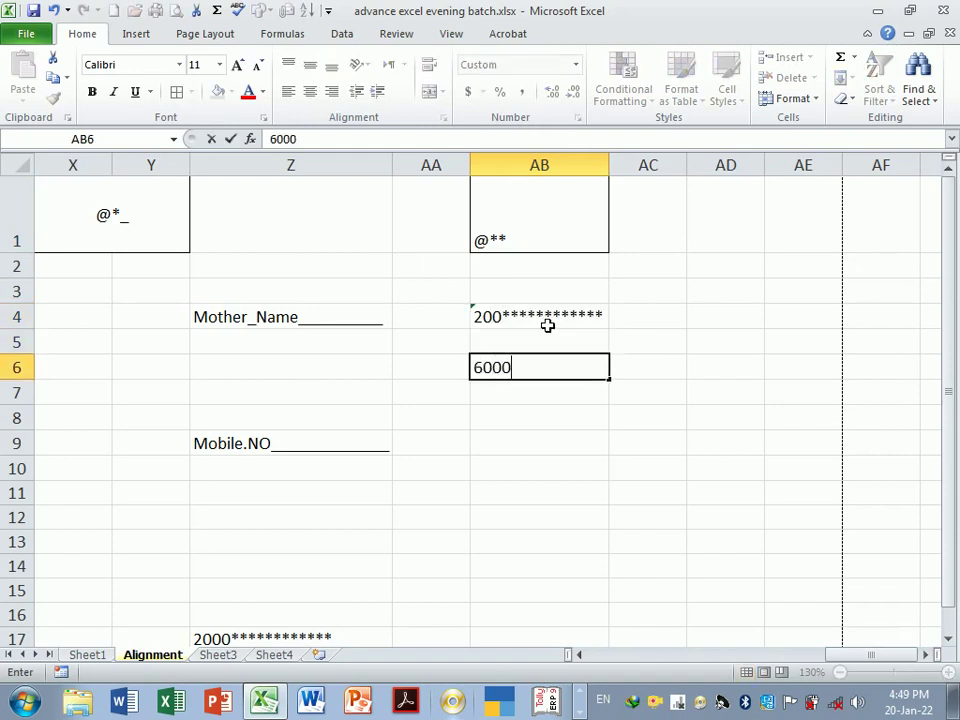
key("Return")
key("Return")
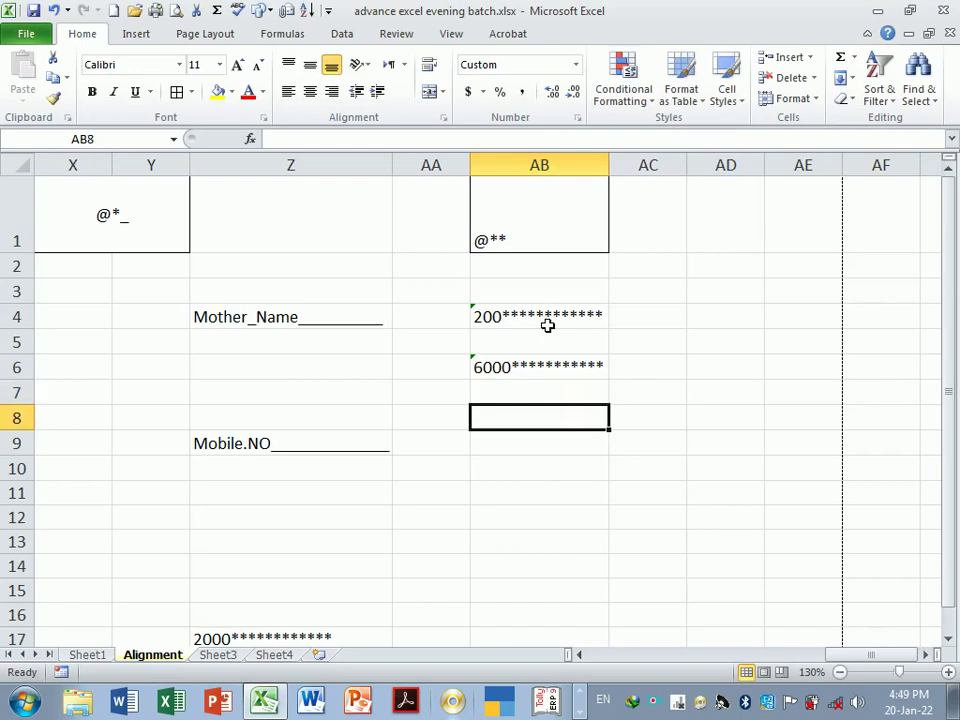
type("3000***********")
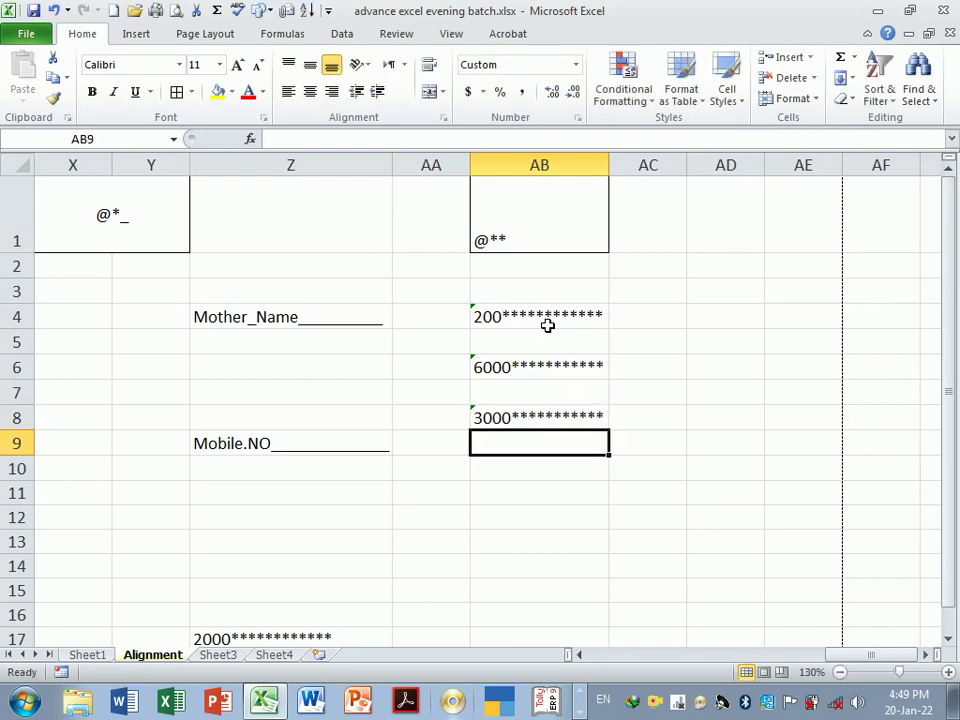
key("Down")
key("Down")
type("20")
key("Return")
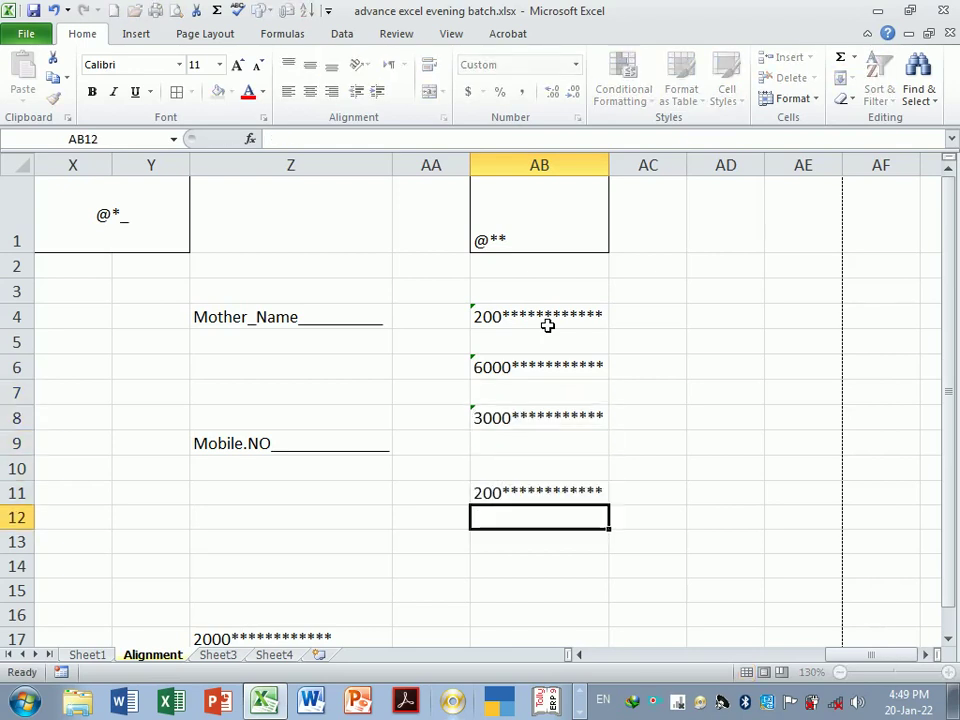